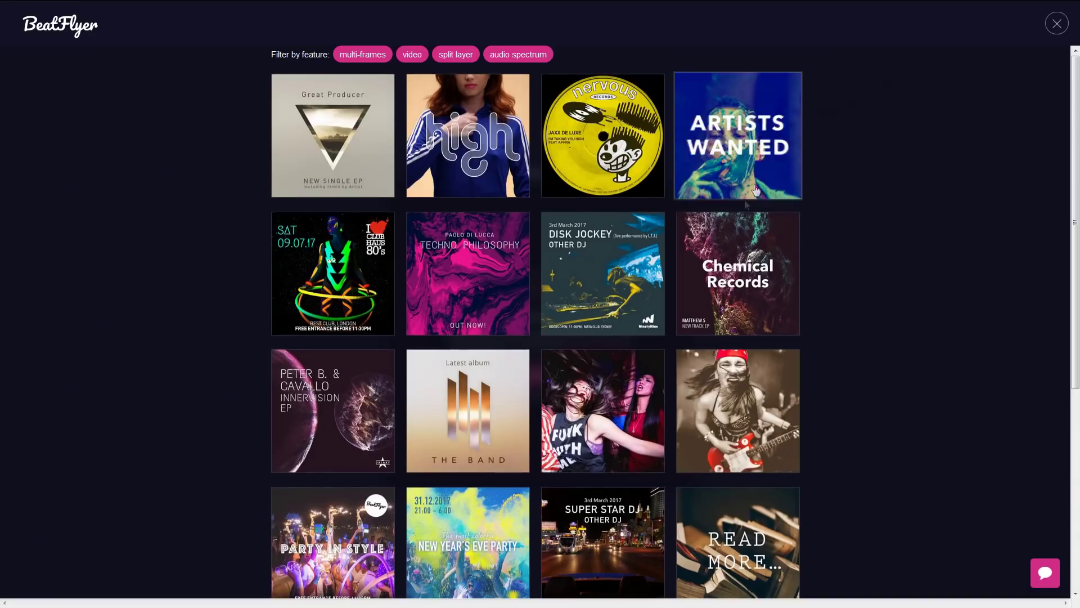
- Browse the BeatFlyer example gallery and open the Great Producer triangle example in the editor
scroll(742, 211, "down", 5)
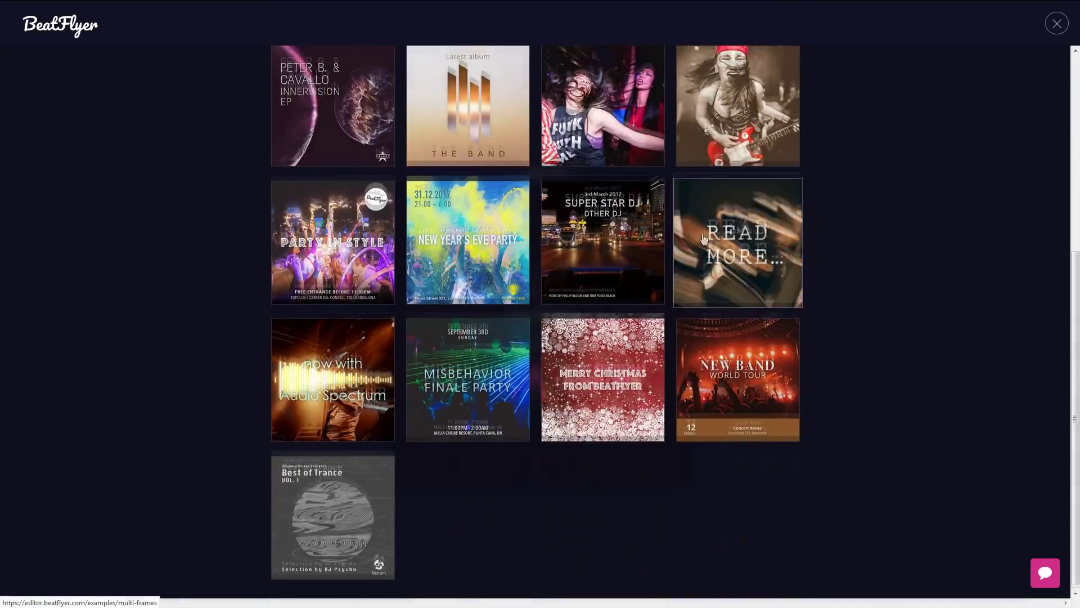
scroll(742, 223, "up", 5)
left_click(333, 135)
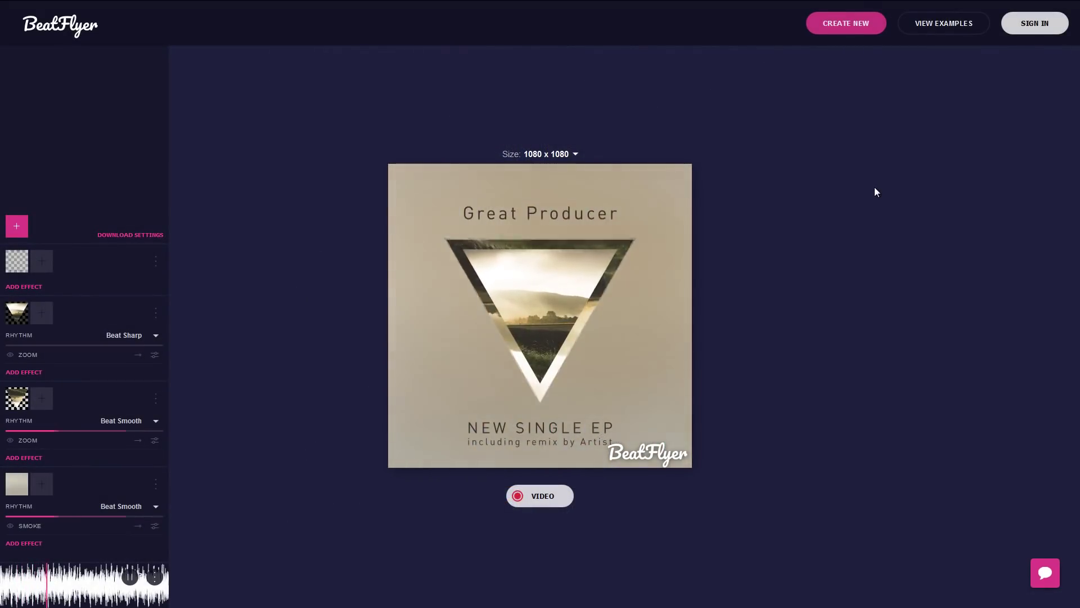
mouse_move(550, 319)
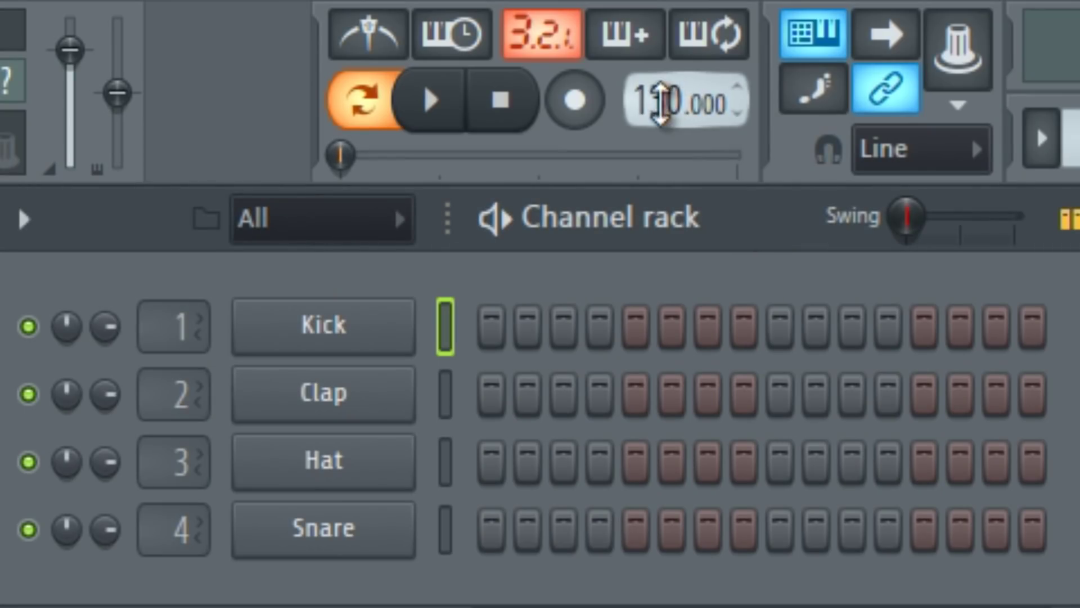
- In FL Studio, set the project tempo to 140 BPM
left_click_drag(661, 104, 700, 18)
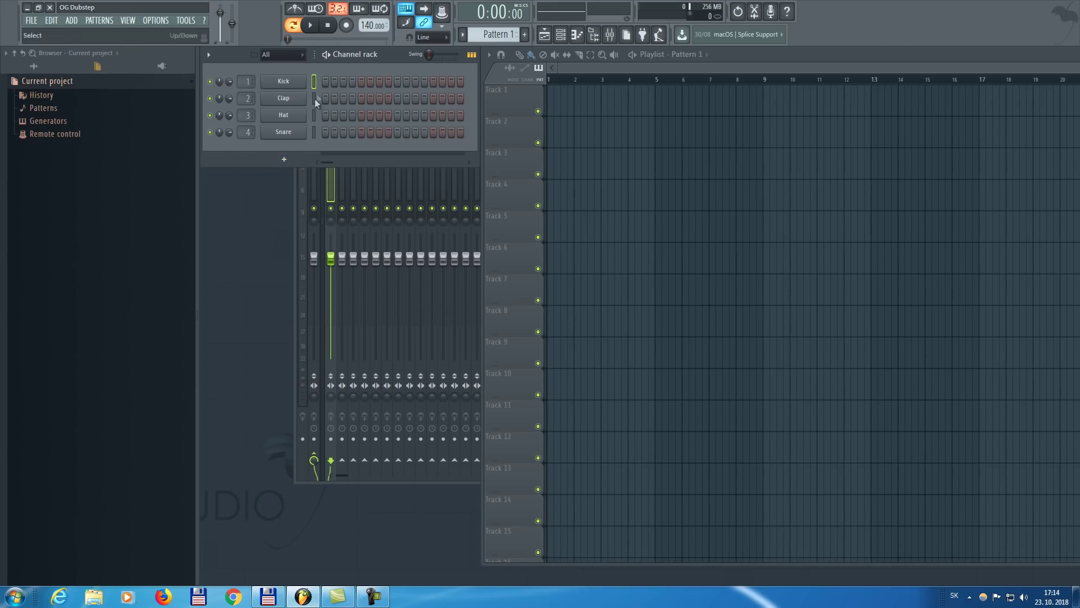
- Browse all samples to the VDUB1 Kicks folder in Vengeance - Essential Dubstep Vol.1 (WAV), inside PAA Vengeance under PAA DRUMS
left_click(35, 66)
scroll(118, 397, "down", 5)
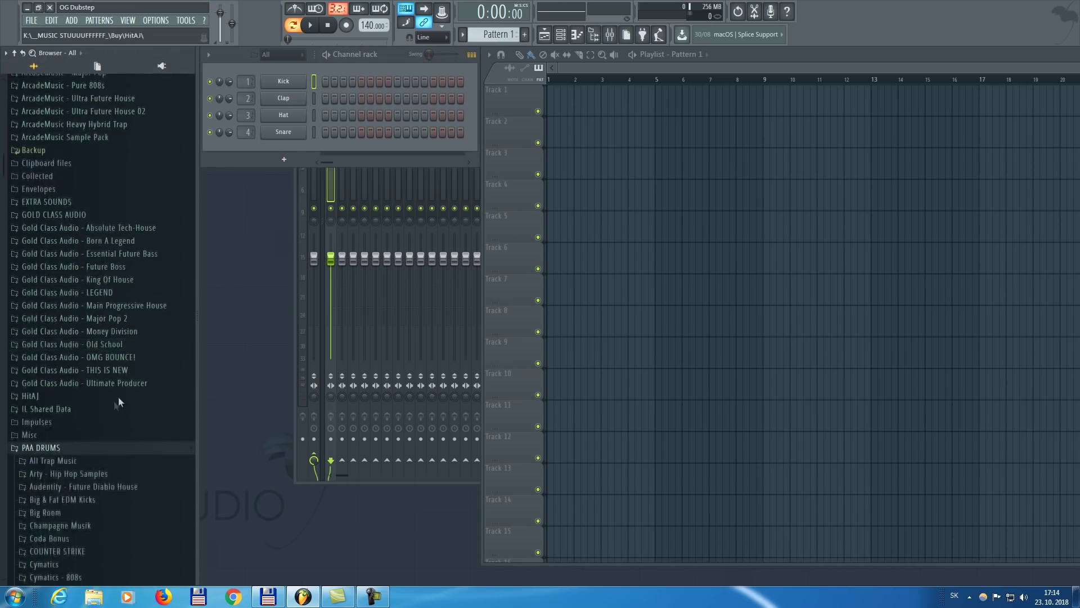
scroll(115, 396, "down", 10)
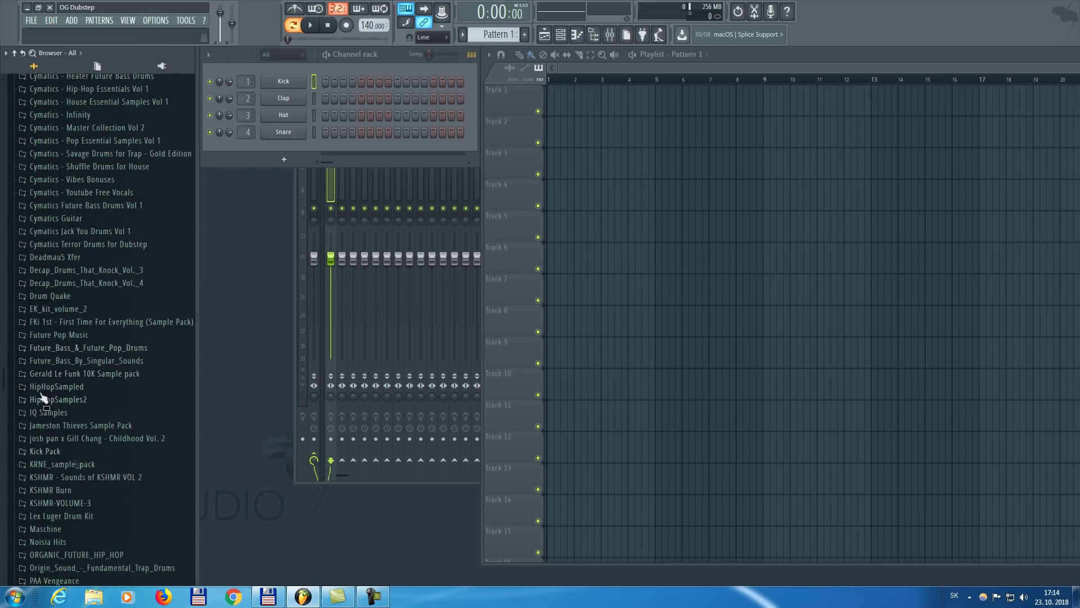
left_click_drag(116, 355, 129, 358)
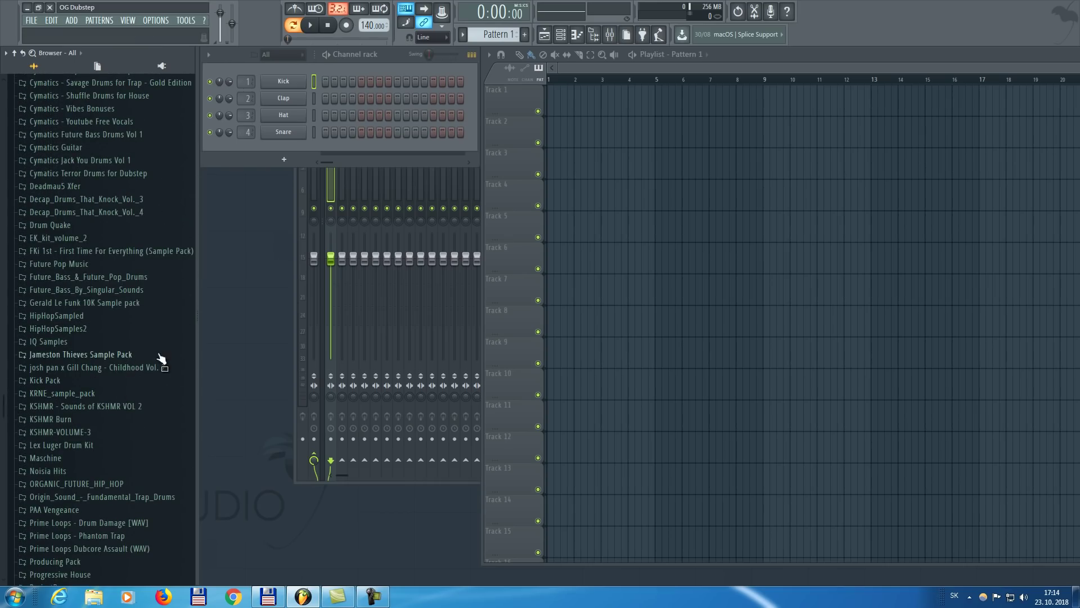
scroll(141, 360, "down", 5)
left_click(112, 333)
left_click(116, 410)
left_click(143, 423)
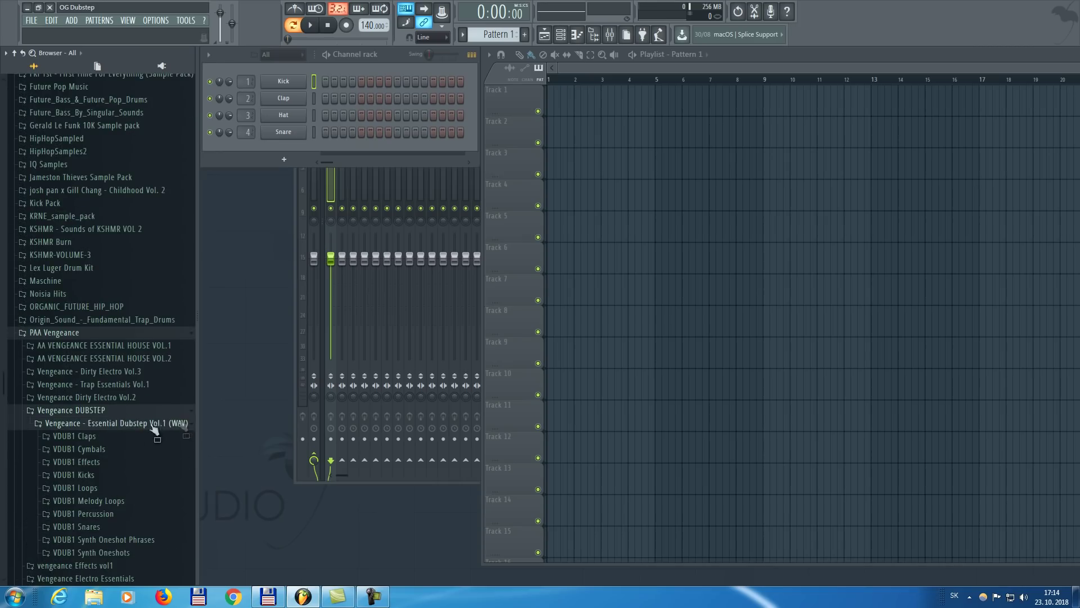
left_click(103, 477)
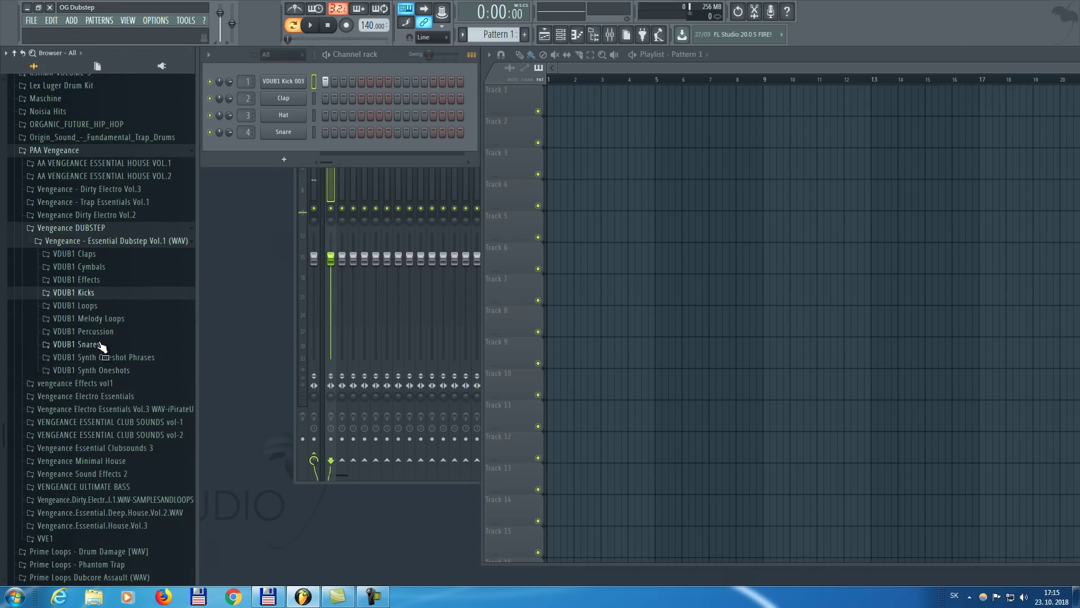
- Audition samples in the VDUB1 Snares folder and load VDUB1 Snare 097 onto the Snare channel
left_click(97, 349)
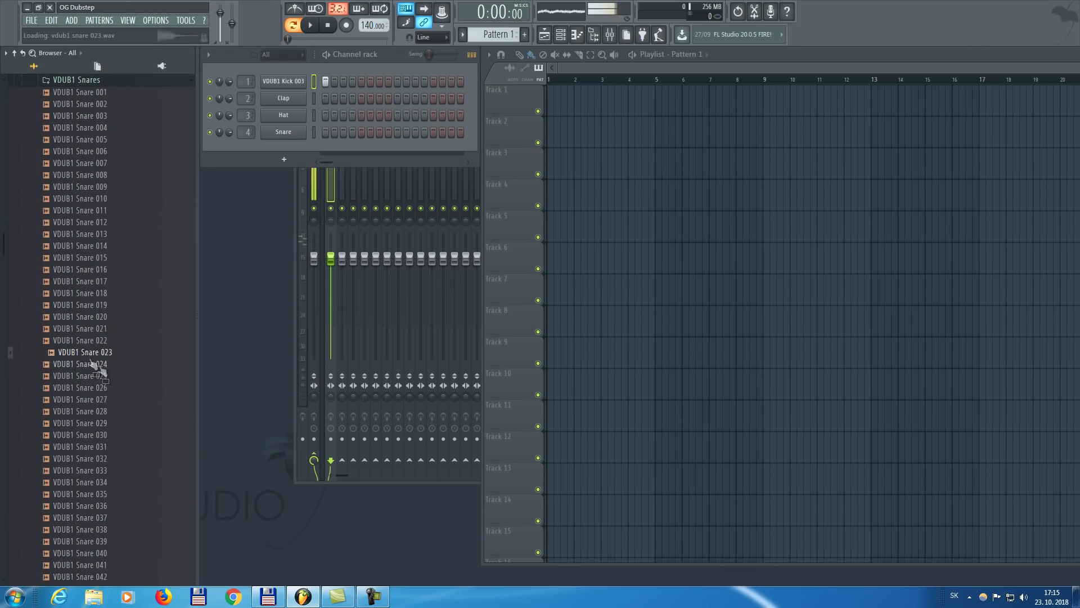
left_click(100, 446)
left_click(89, 508)
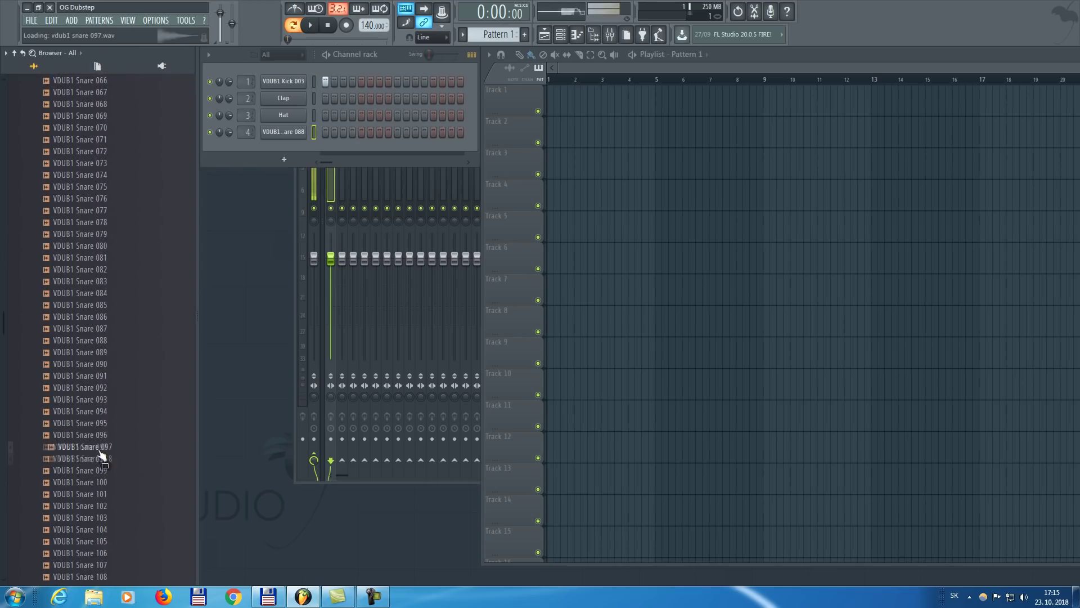
left_click_drag(102, 454, 284, 133)
- Program snare hits on steps 9 and 25 and kick hits on steps 17 and 23 while auditioning the loop
key("space")
left_click(388, 132)
left_click(397, 132)
key("space")
left_click(468, 81)
key("space")
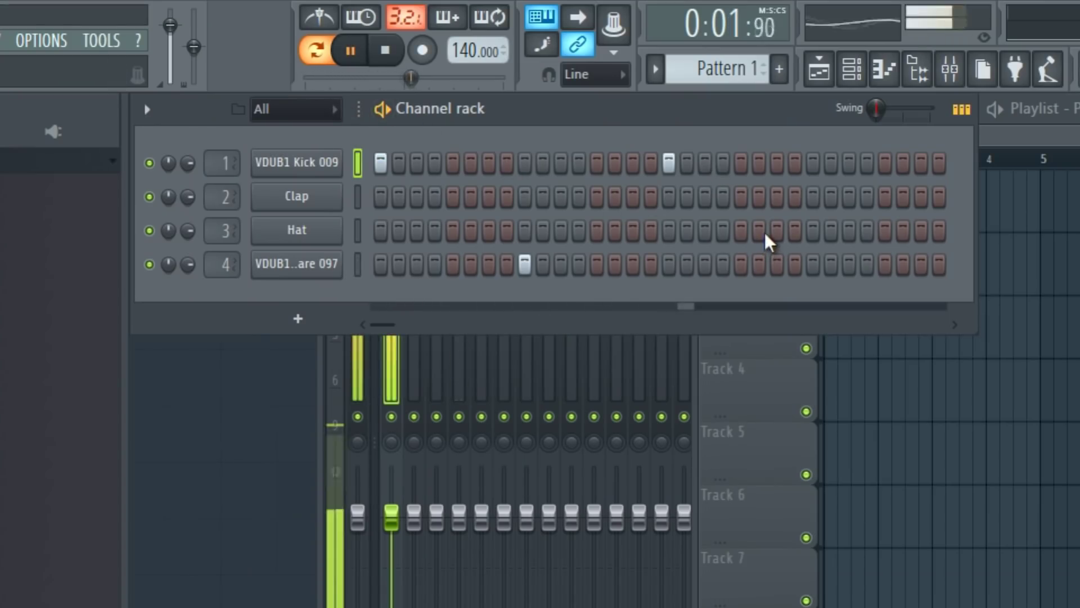
left_click(776, 164)
left_click(812, 264)
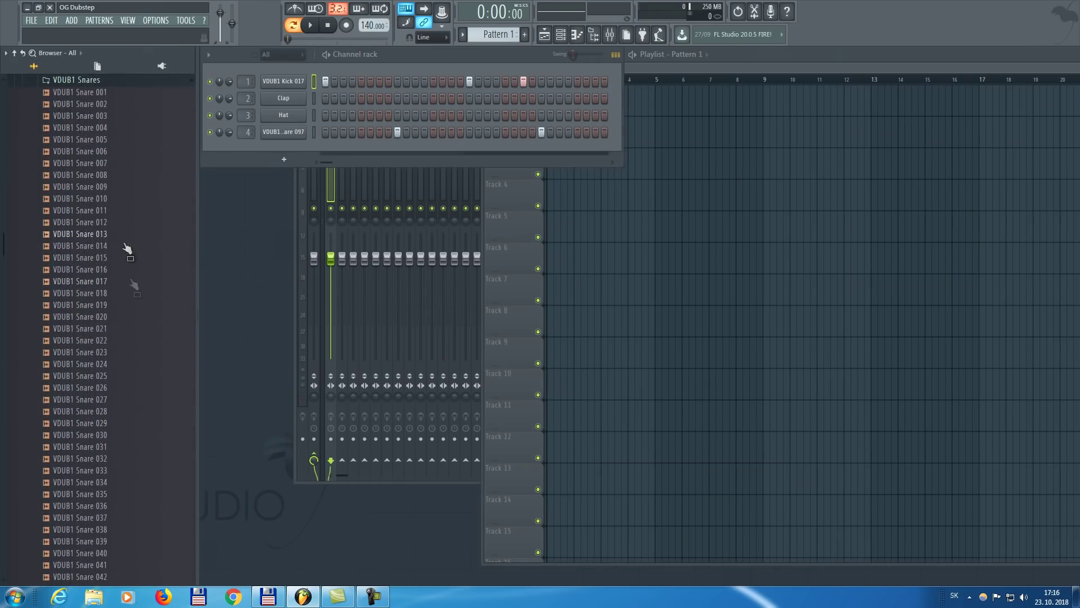
- Load VDUB1 Snare 051 onto the Hat channel and layer it with the main snare on steps 9 and 25
left_click(115, 339)
scroll(114, 342, "down", 15)
left_click(118, 117)
left_click_drag(120, 124, 283, 115)
left_click(398, 115)
left_click(542, 115)
key("space")
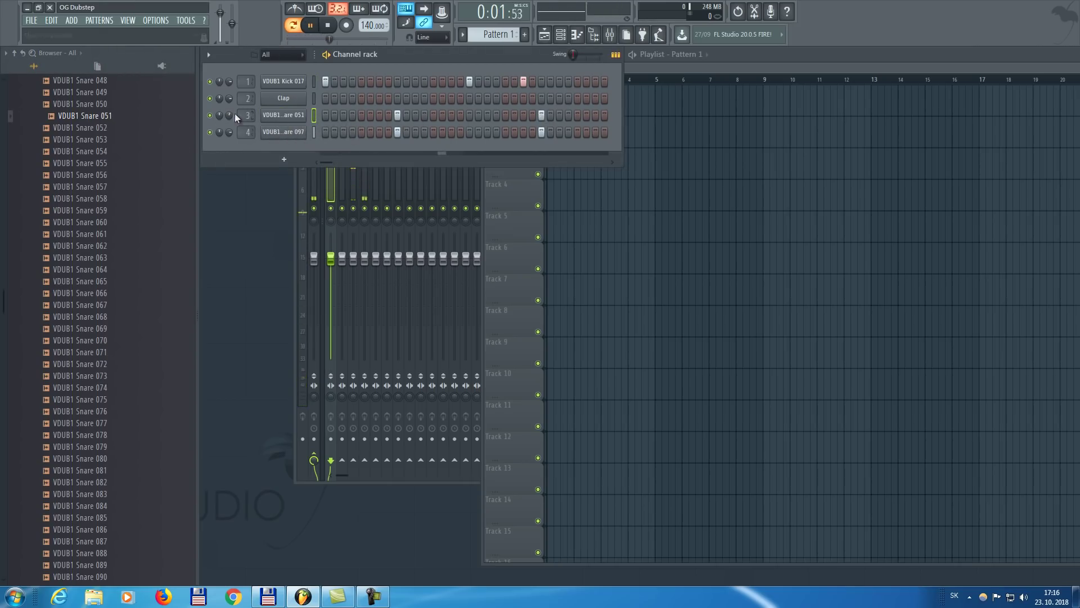
- Stop playback and open the VDUB1 Closed Hihat folder within VDUB1 Cymbals
left_click(718, 184)
key("space")
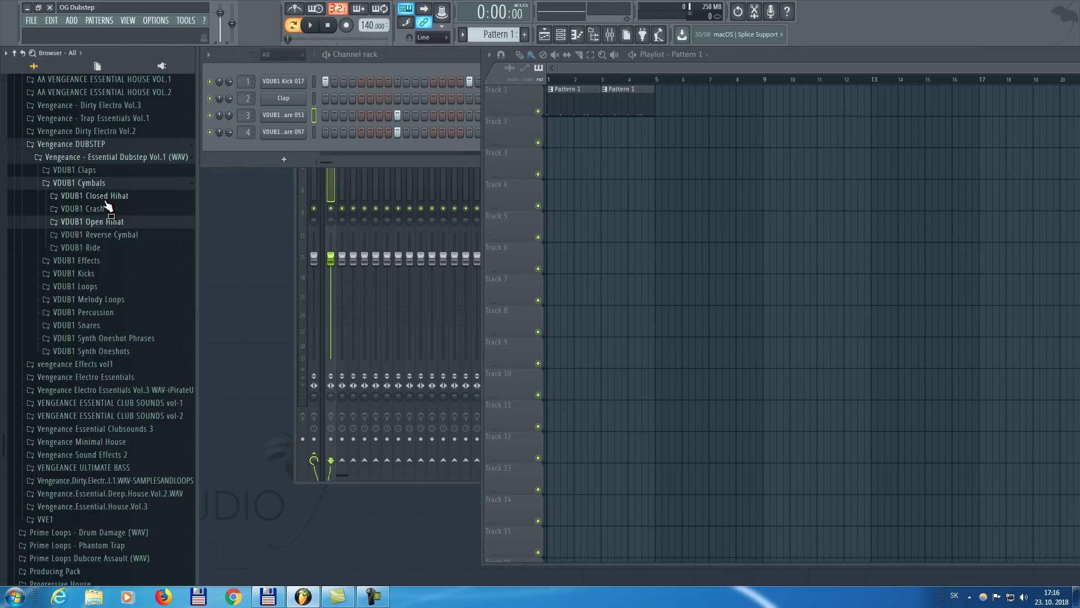
left_click(106, 197)
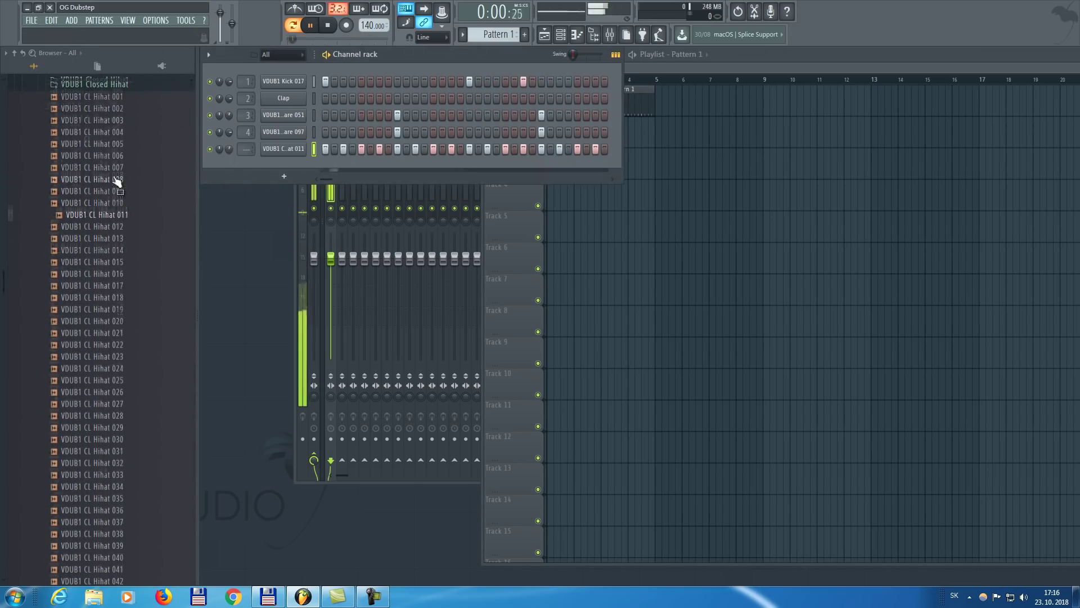
- Audition open hi-hats 016, 018 and 021 from the VDUB1 Open Hihat folder, and close the folder
scroll(113, 218, "up", 4)
left_click(101, 220)
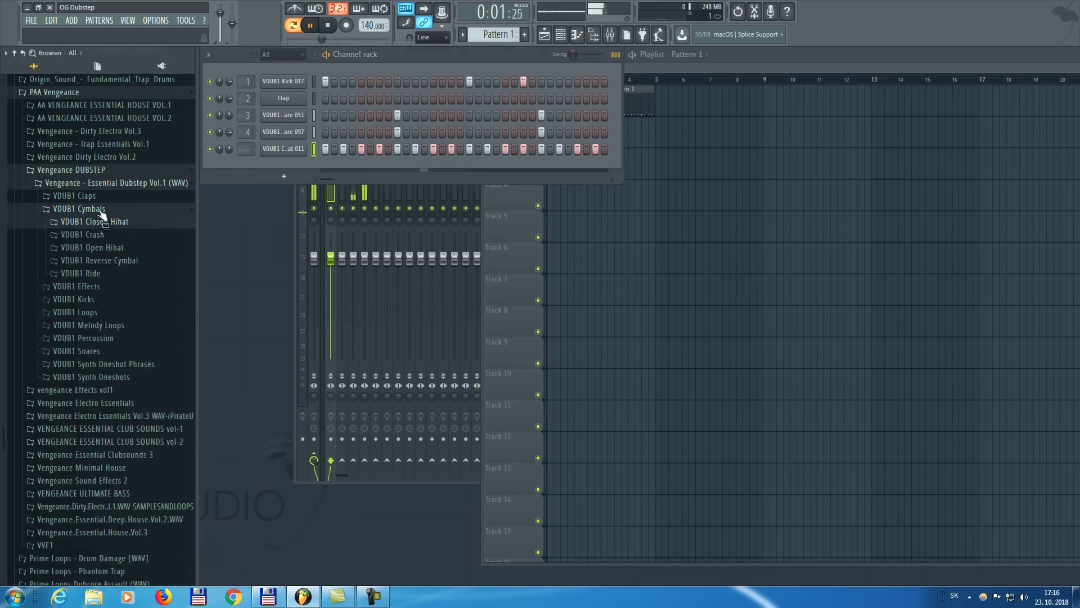
left_click(125, 246)
key("space")
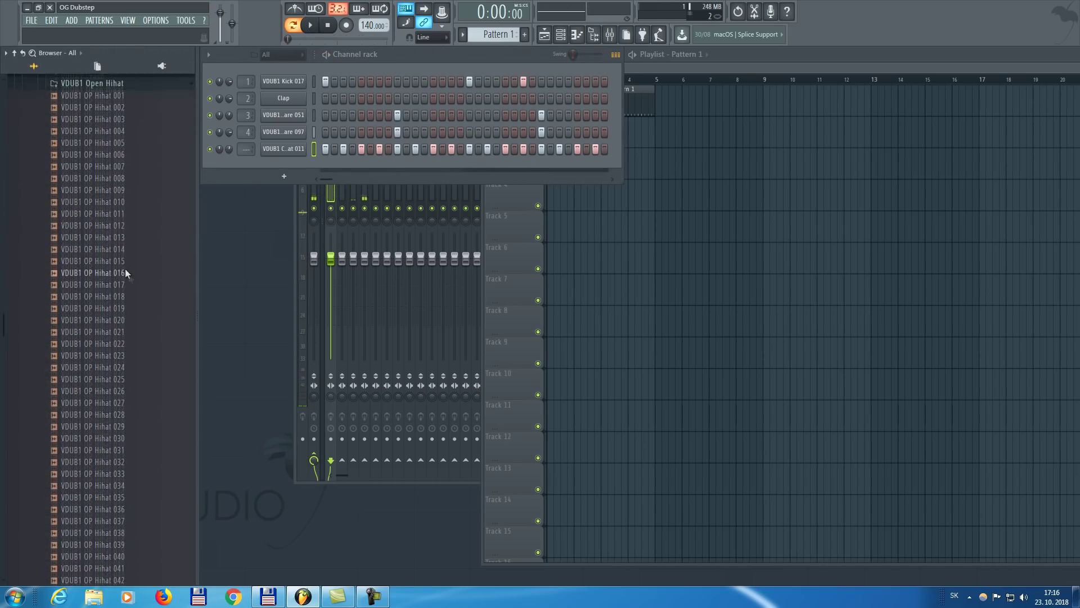
left_click(117, 273)
left_click(119, 295)
left_click(119, 330)
scroll(120, 315, "up", 4)
left_click(116, 222)
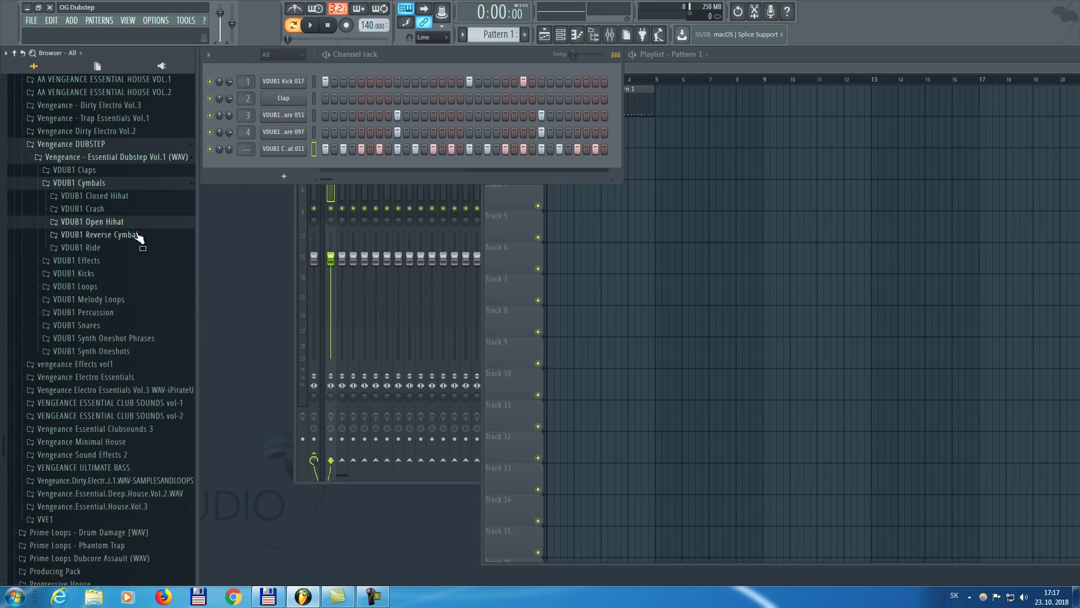
- Audition the VDUB1 Ride samples and add VDUB1 Ride 23 as a new channel below the closed hi-hat
left_click(125, 254)
left_click(123, 284)
left_click(118, 317)
left_click(112, 352)
left_click_drag(112, 352, 278, 168)
- Place ride hits on steps 5, 13, 21 and 29 while the pattern plays
left_click(360, 166)
key("space")
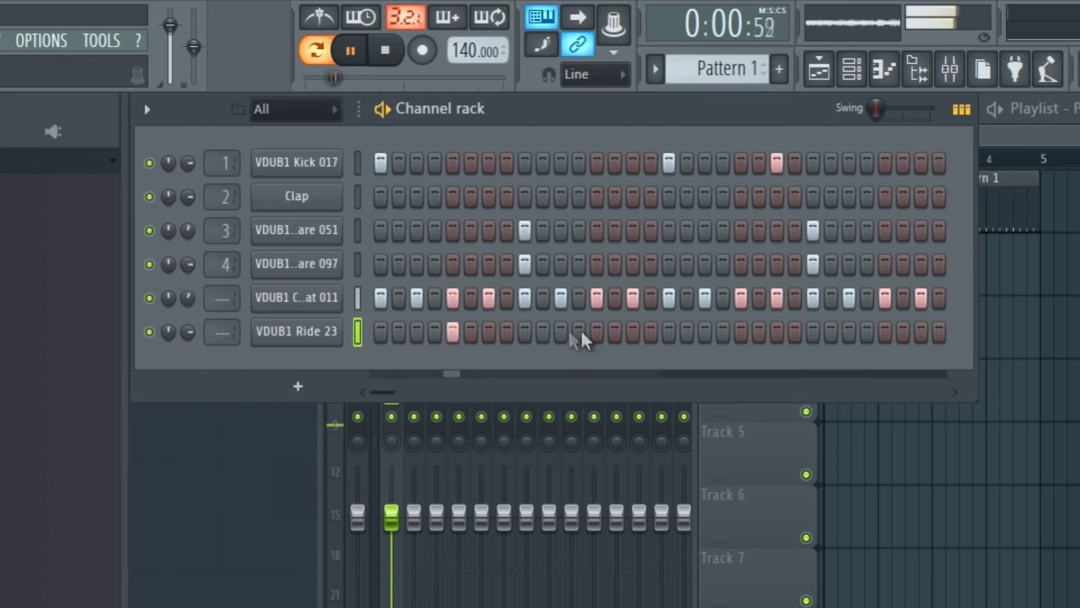
left_click(597, 332)
left_click(741, 332)
left_click(885, 332)
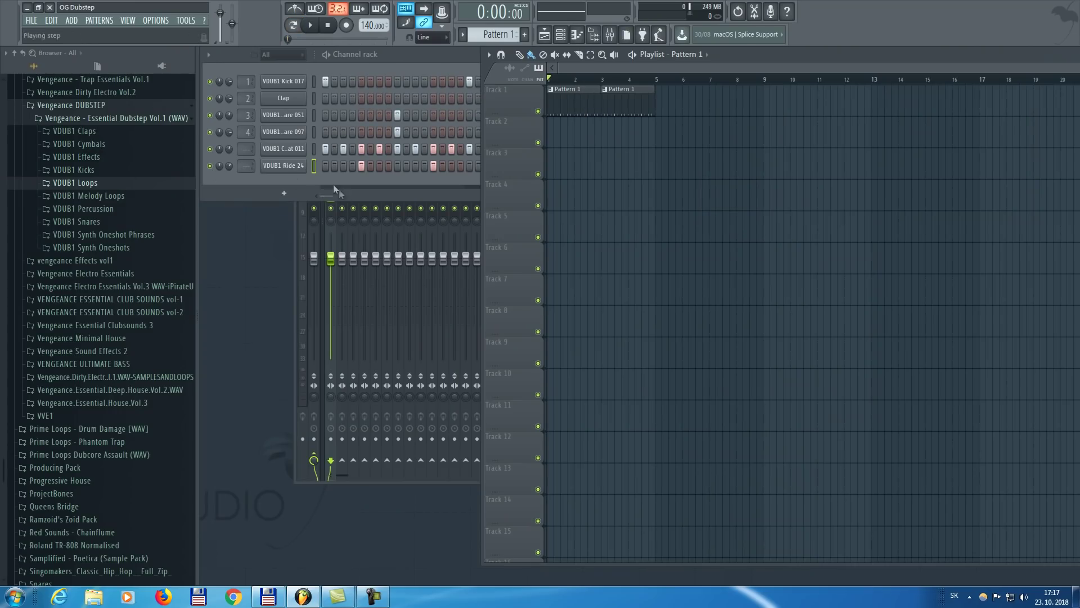
- Open the VDUB1 Snare 051 channel settings, preview its sample and close them
left_click(287, 116)
left_click(338, 317)
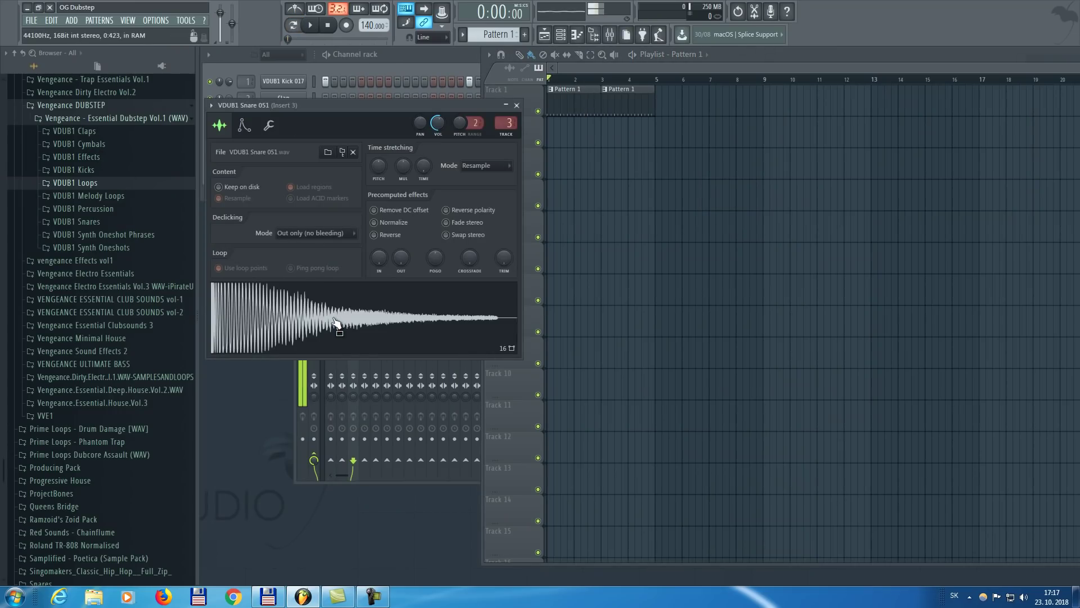
left_click(517, 106)
- Bring the VDUB1 Snare 097 sample from its channel settings into the playlist as an audio clip
left_click(294, 135)
left_click_drag(360, 321, 568, 194)
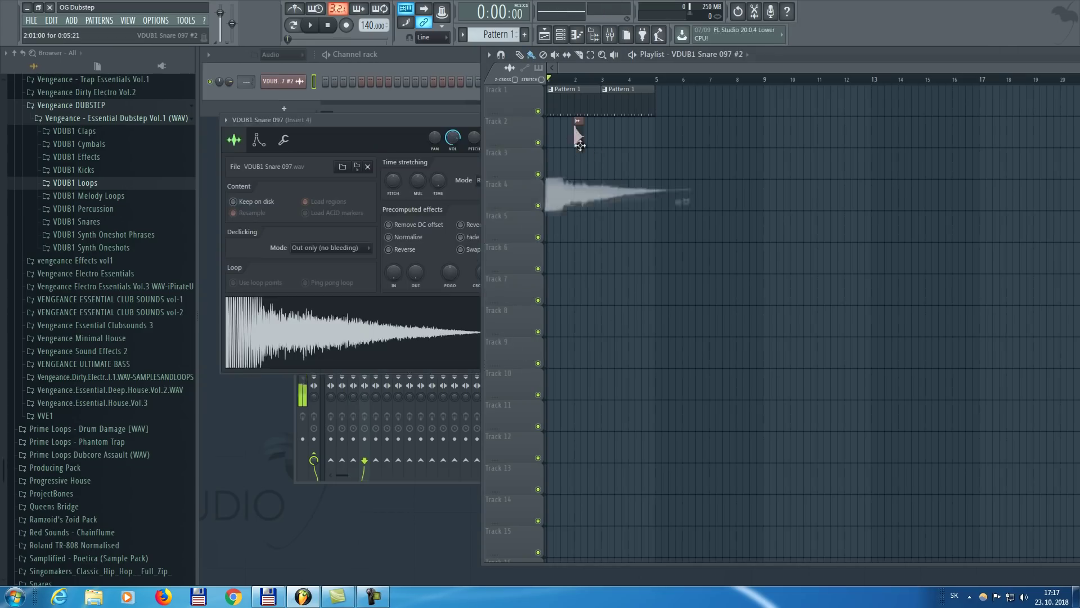
right_click(577, 194)
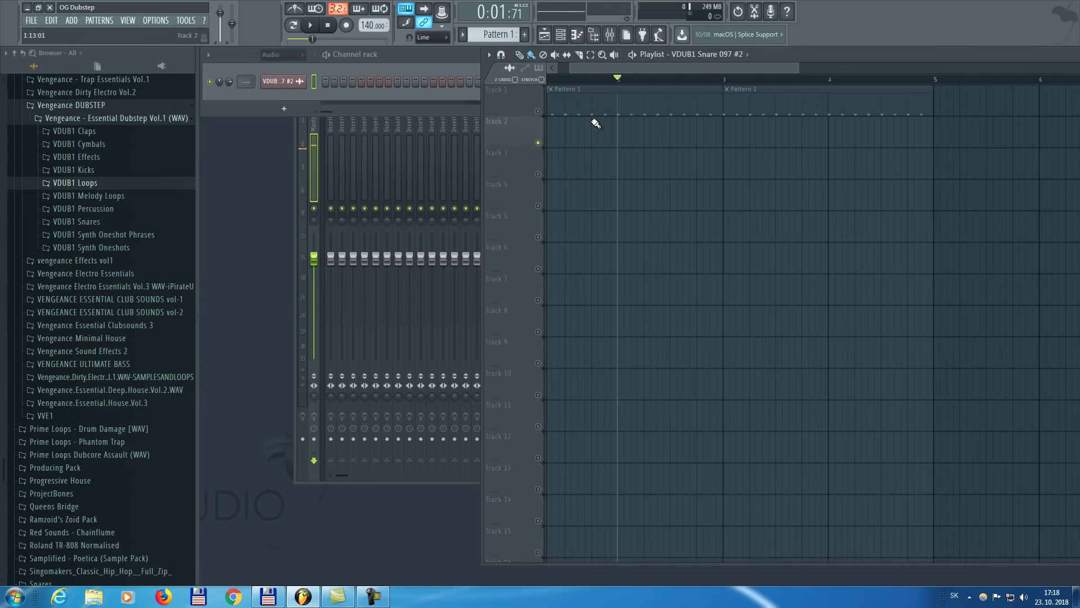
- Place the VDUB1 Snare 097 audio clip on Track 2 at bar 2 and play it together with Track 1
left_click(592, 120)
left_click(537, 112)
left_click_drag(598, 80, 464, 73)
key("space")
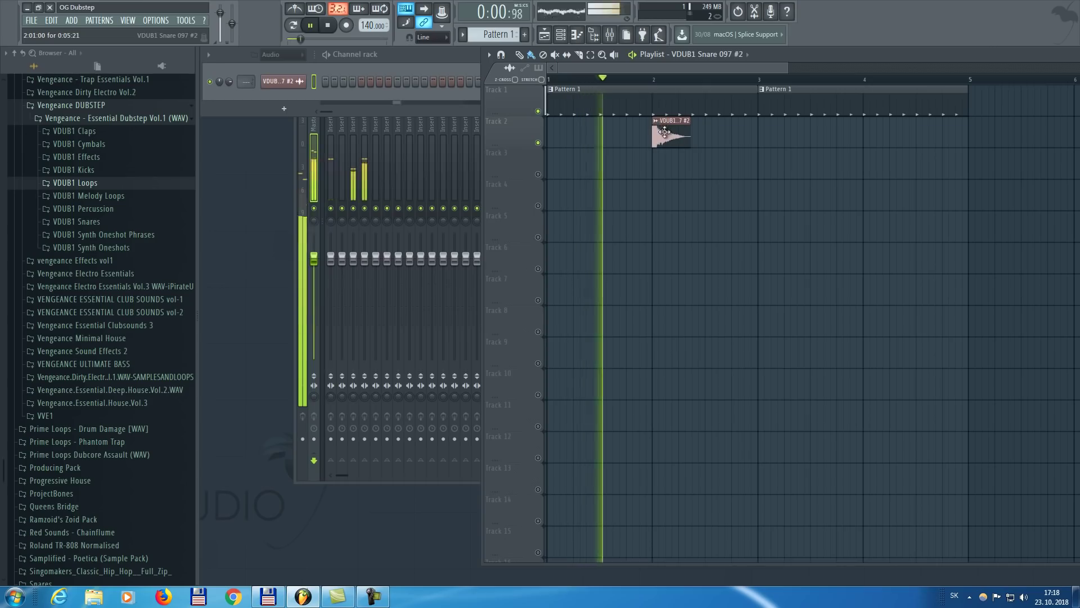
key("space")
- Reverse the snare audio clip and move it slightly later within bar 2 on Track 2
double_click(670, 133)
key("space")
left_click(462, 309)
left_click(589, 178)
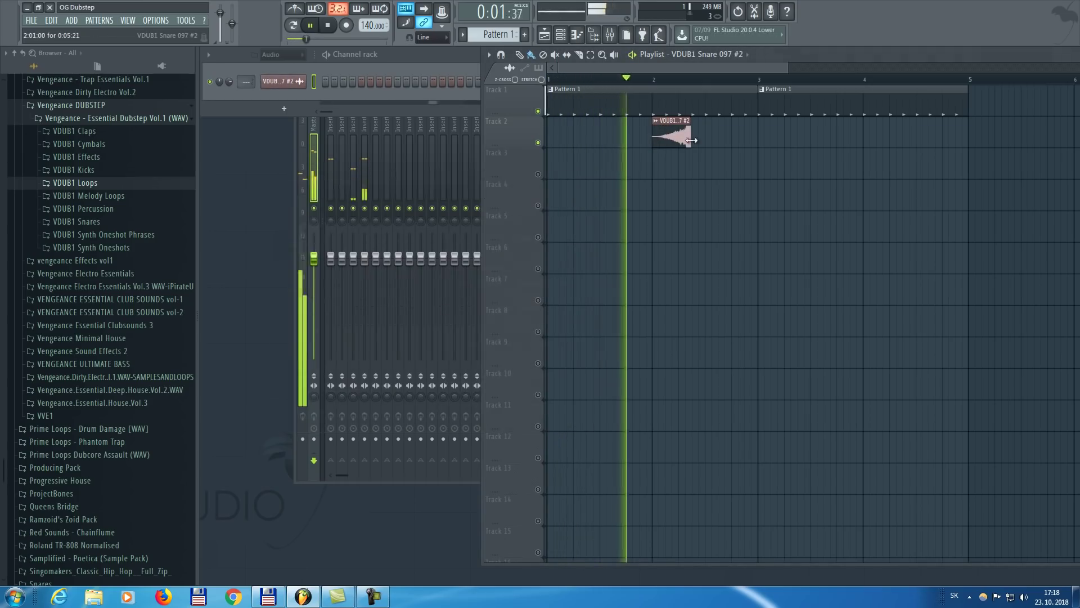
left_click_drag(680, 139, 712, 140)
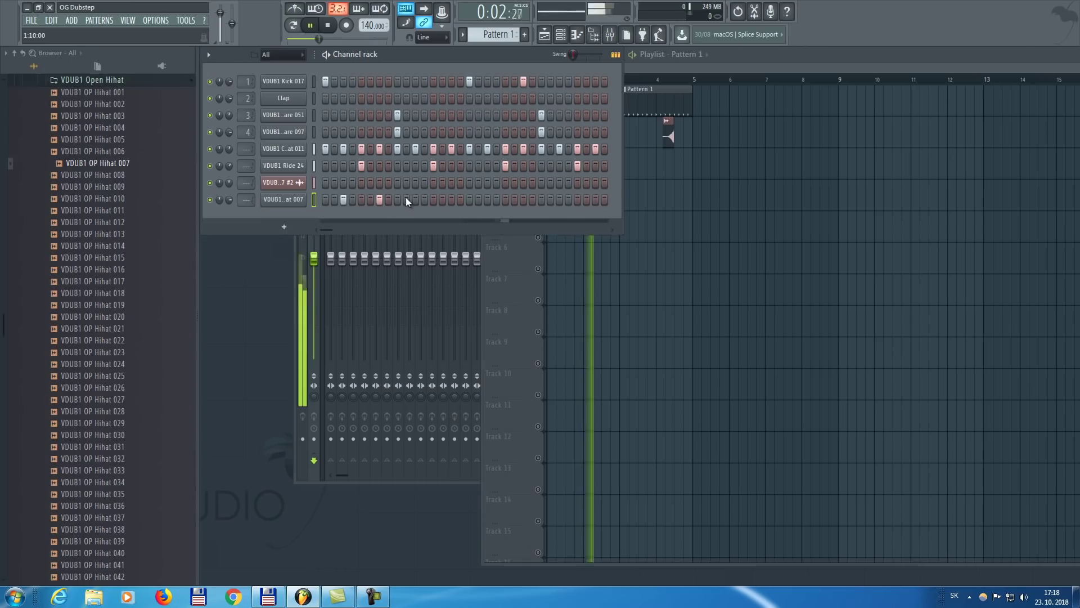
- Add a hit on step 11 of the VDUB1 OP Hihat 007 channel
left_click(415, 199)
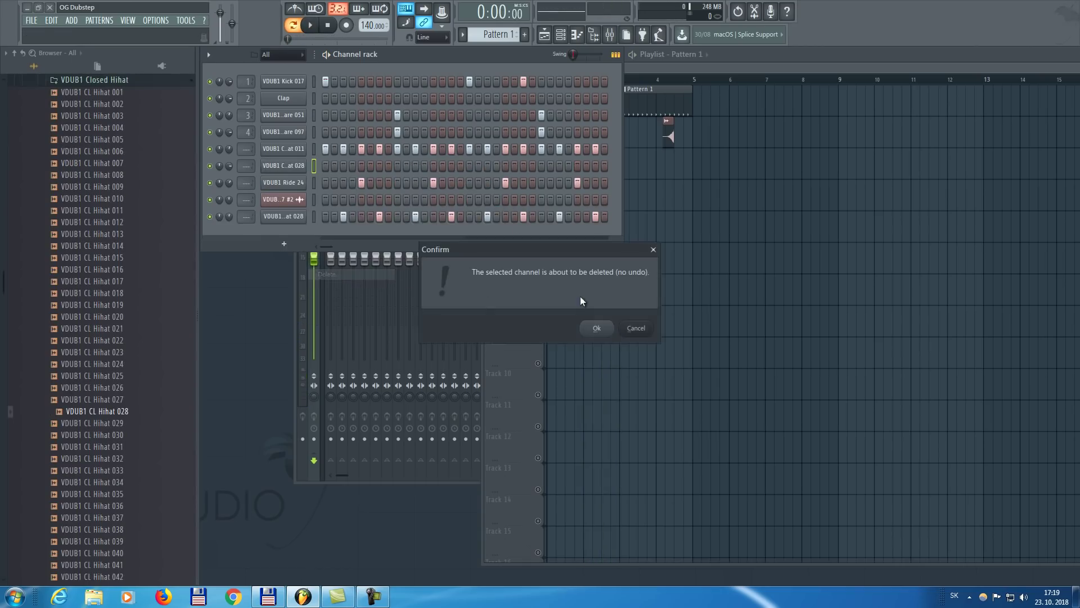
- Delete the empty VDUB1 CL Hihat 028 channel above the ride and play back the beat
left_click(599, 325)
key("space")
left_click(685, 209)
right_click(697, 208)
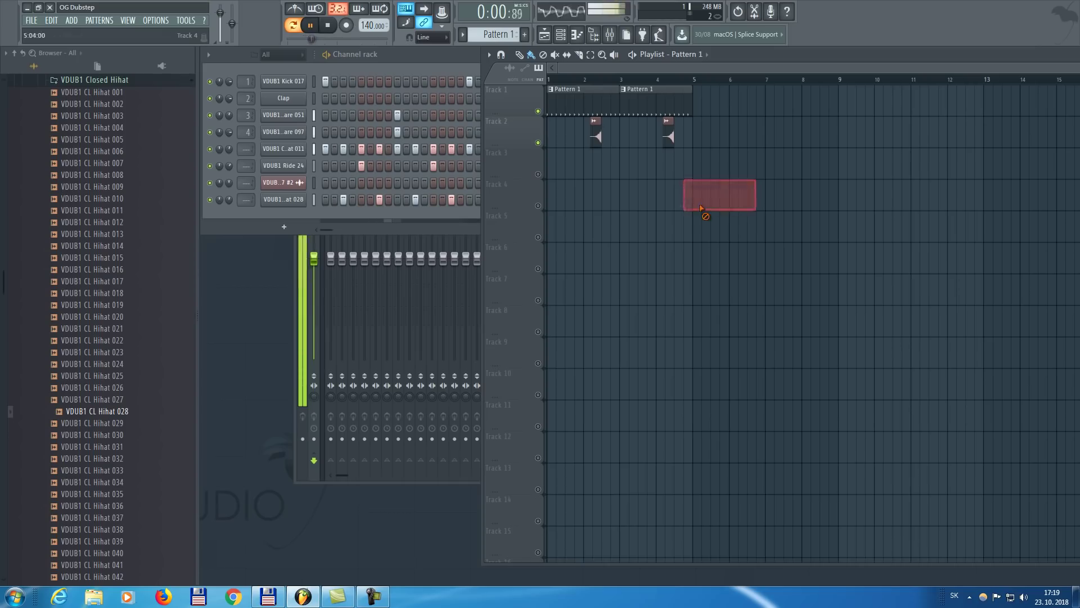
key("space")
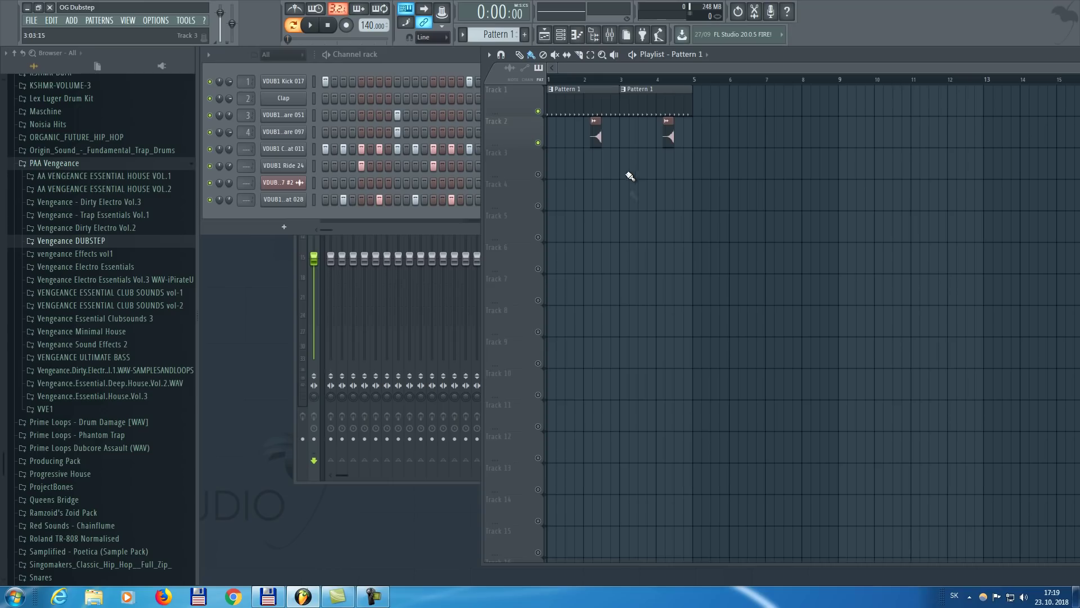
- Switch playback to song mode and create a new empty pattern
left_click(581, 79)
key("l")
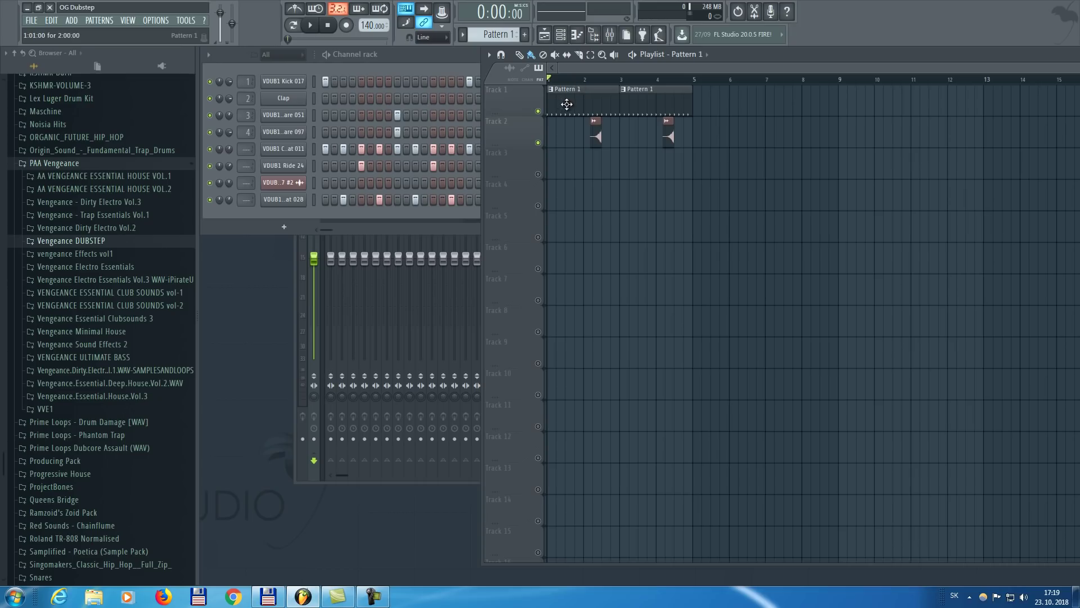
left_click(524, 34)
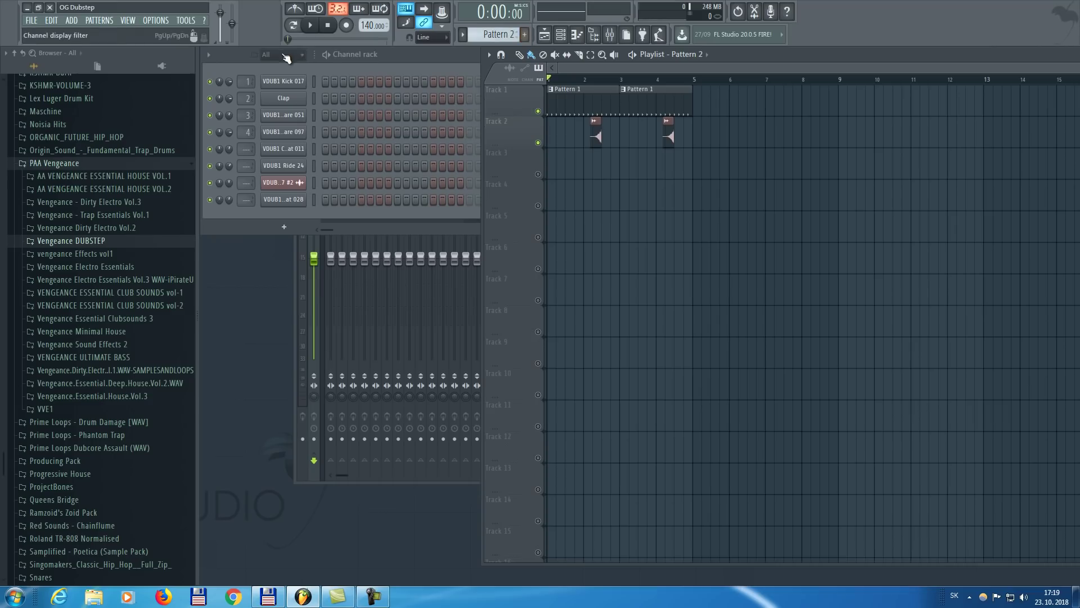
- Add the Massive synthesizer as a new channel and reposition its window over the workspace
left_click(75, 22)
left_click(85, 78)
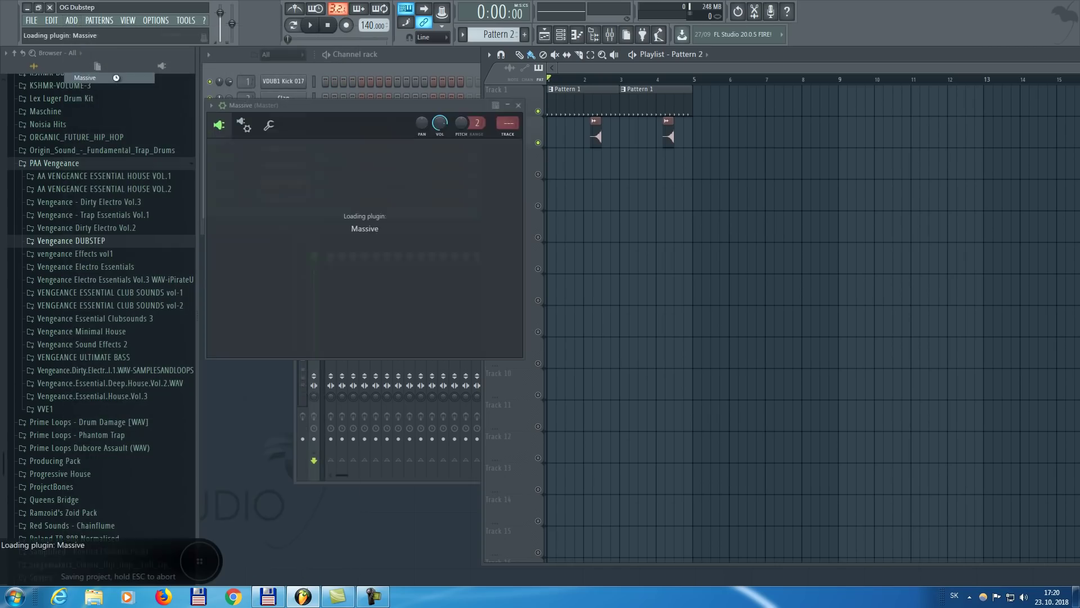
left_click_drag(474, 116, 528, 99)
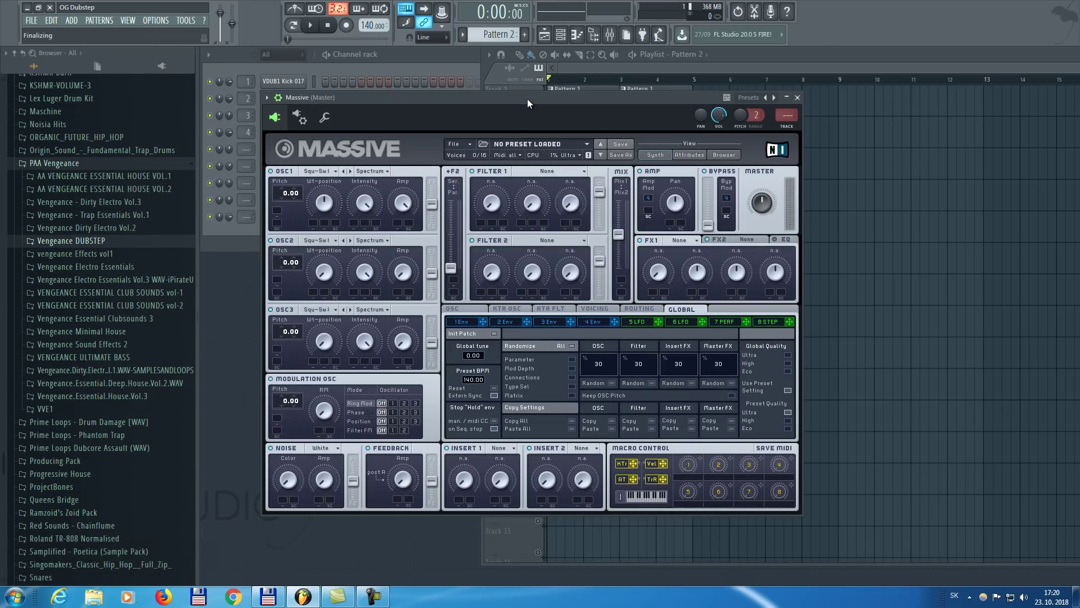
mouse_move(528, 99)
left_mouse_down()
mouse_move(545, 129)
mouse_move(546, 103)
left_mouse_up()
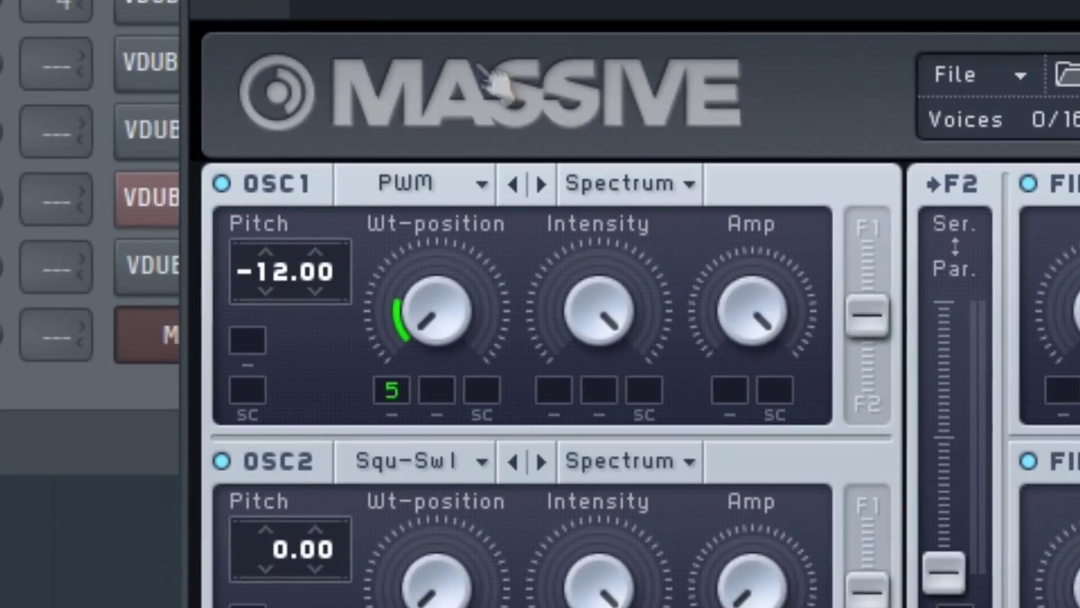
- Raise oscillator 1's Wt-position in Massive and open its wavetable choices
left_click_drag(442, 297, 487, 9)
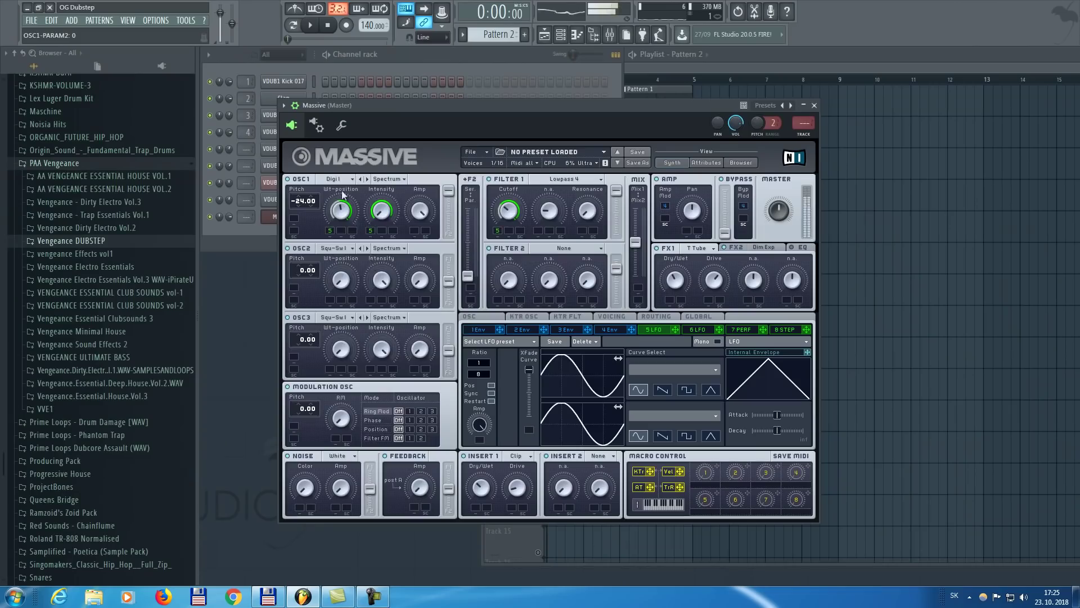
left_click(335, 179)
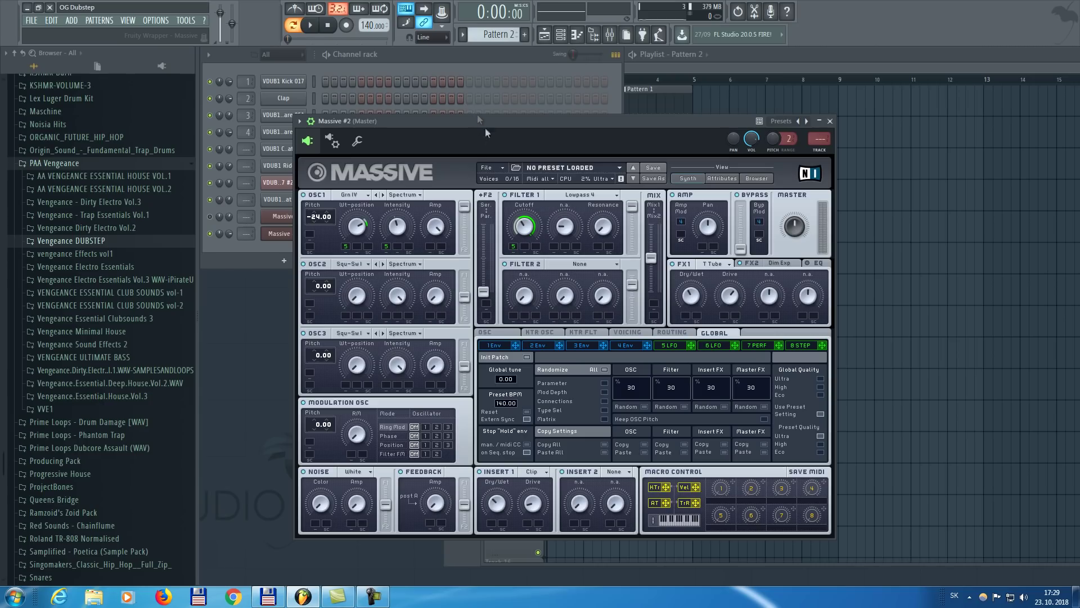
- Play the pattern while trying different wavetables for oscillator 1 of Massive #2, ending on M-Talk
key("space")
left_click(377, 195)
left_click(378, 195)
left_click(377, 194)
left_click(354, 195)
left_click(499, 214)
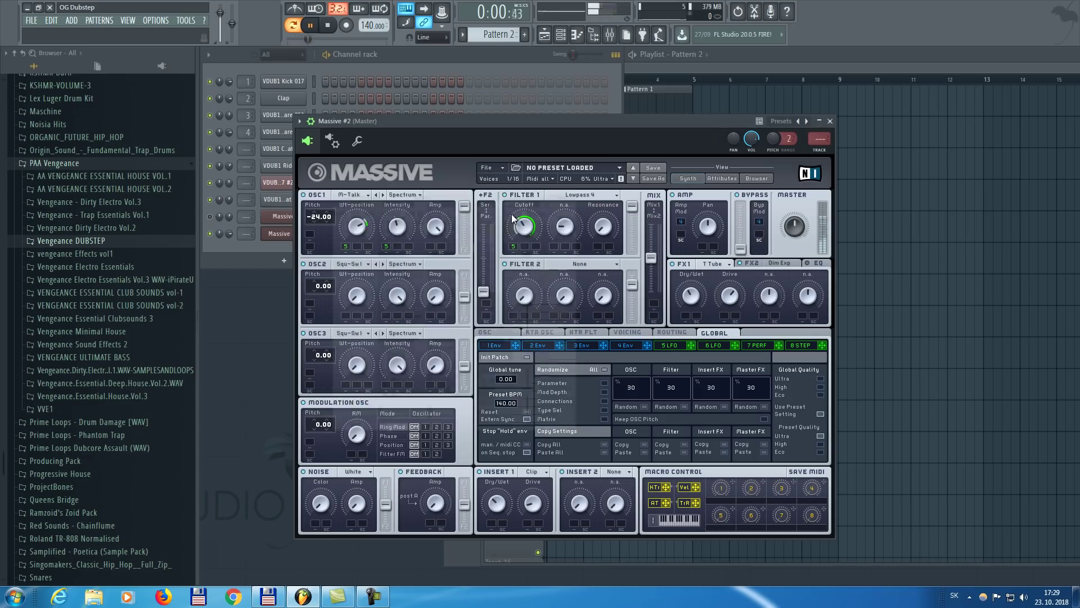
- Audition presets from the Freaky Complextro & Dubst folder in Massive #2, load BS Sicko, and return to the playlist
left_click(330, 25)
left_click(751, 179)
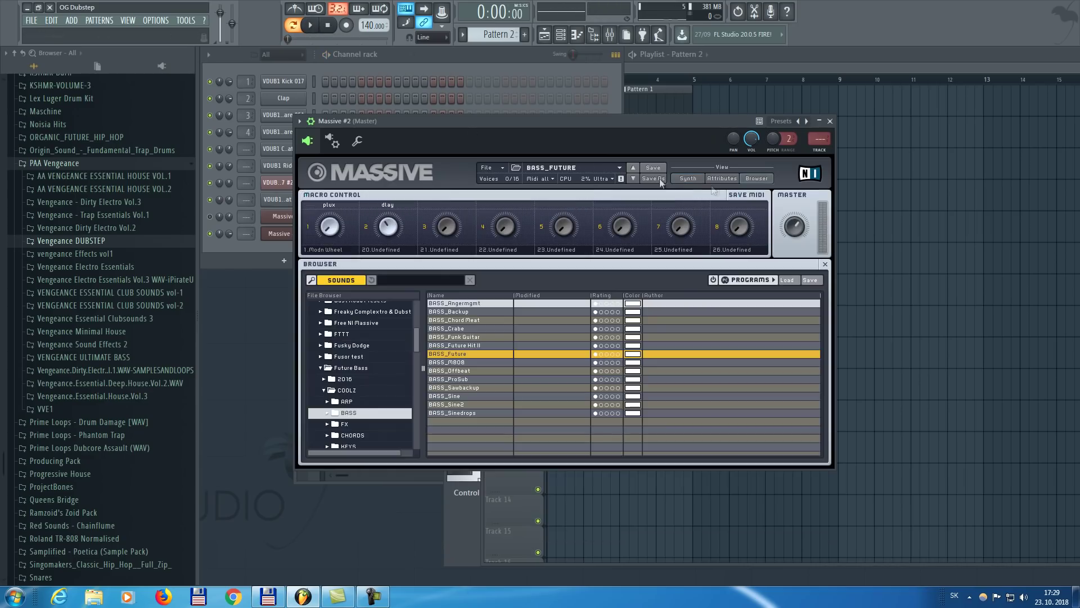
left_click(333, 346)
left_click(454, 303)
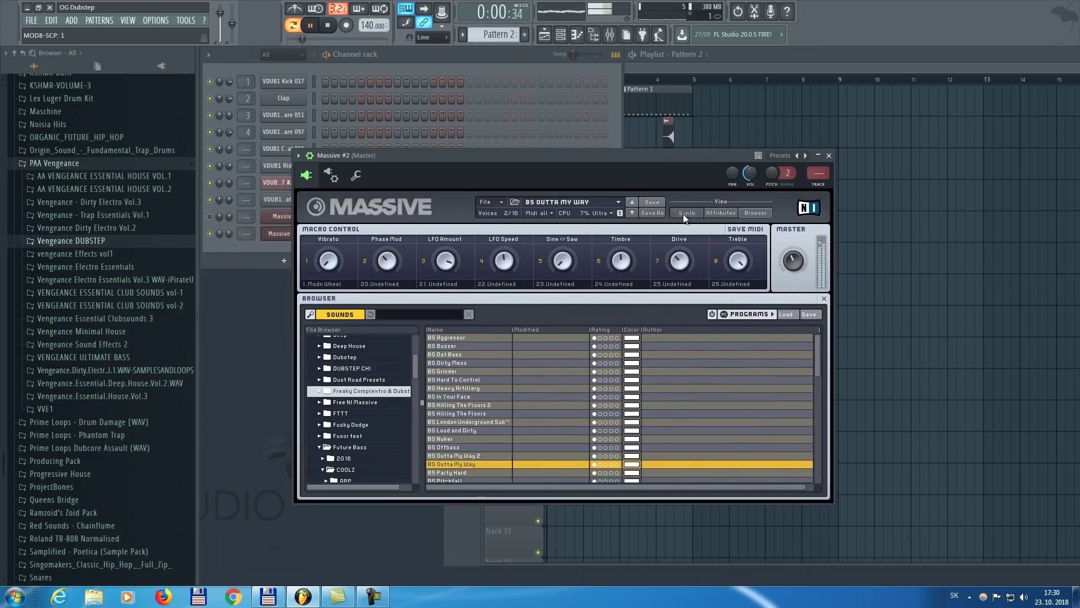
left_click(685, 214)
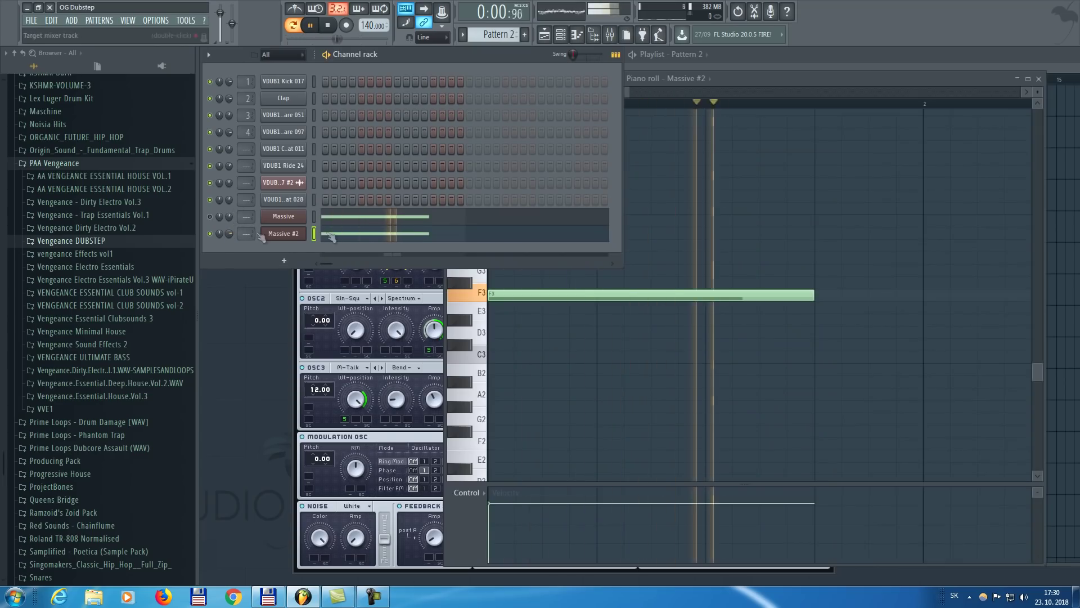
left_click(358, 219)
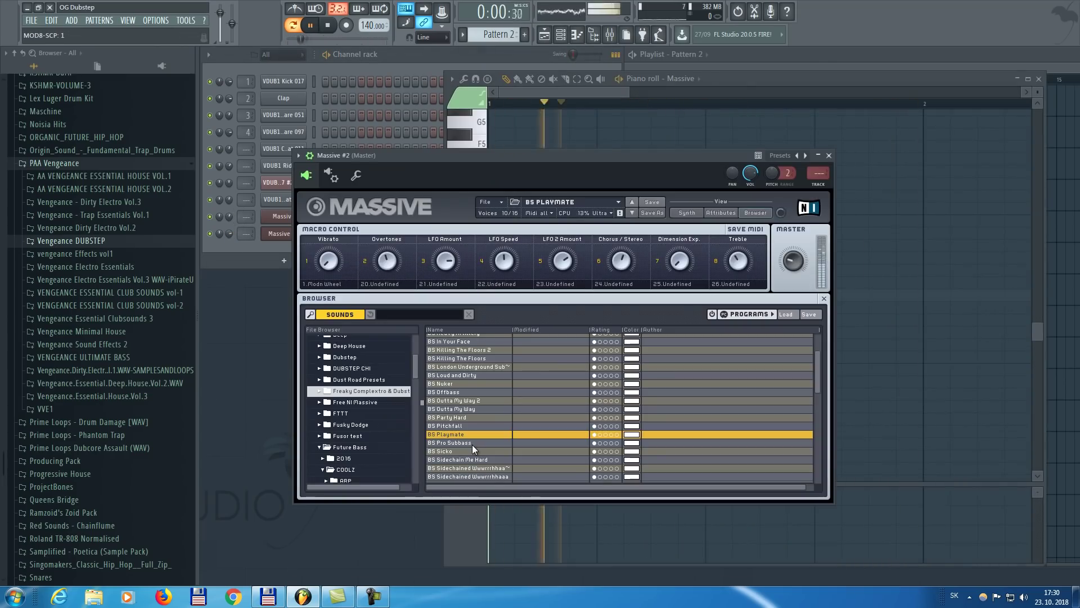
left_click(472, 444)
left_click(470, 452)
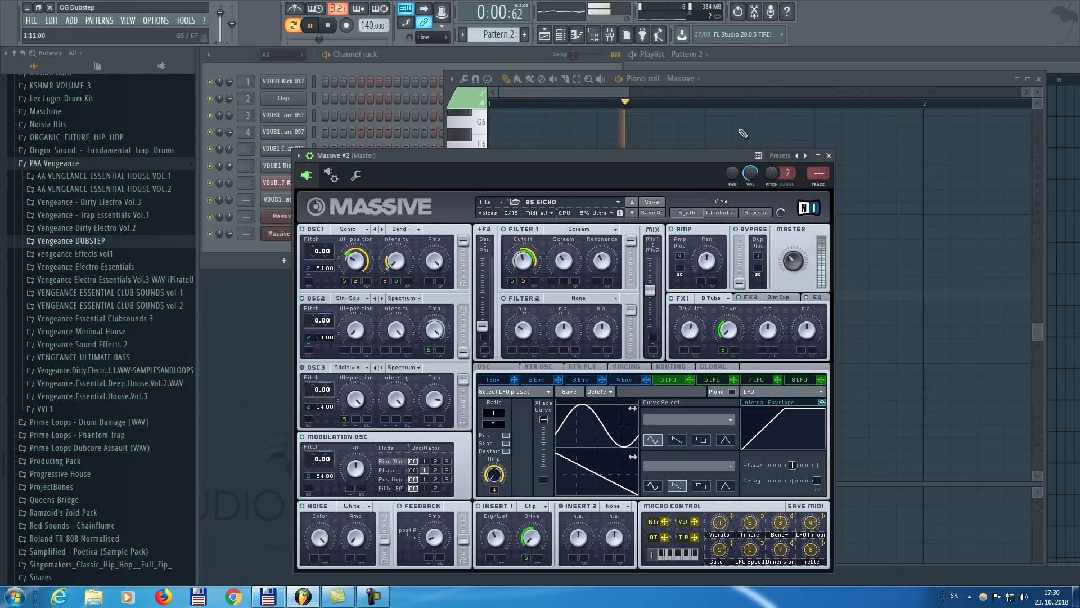
left_click(829, 155)
key("F5")
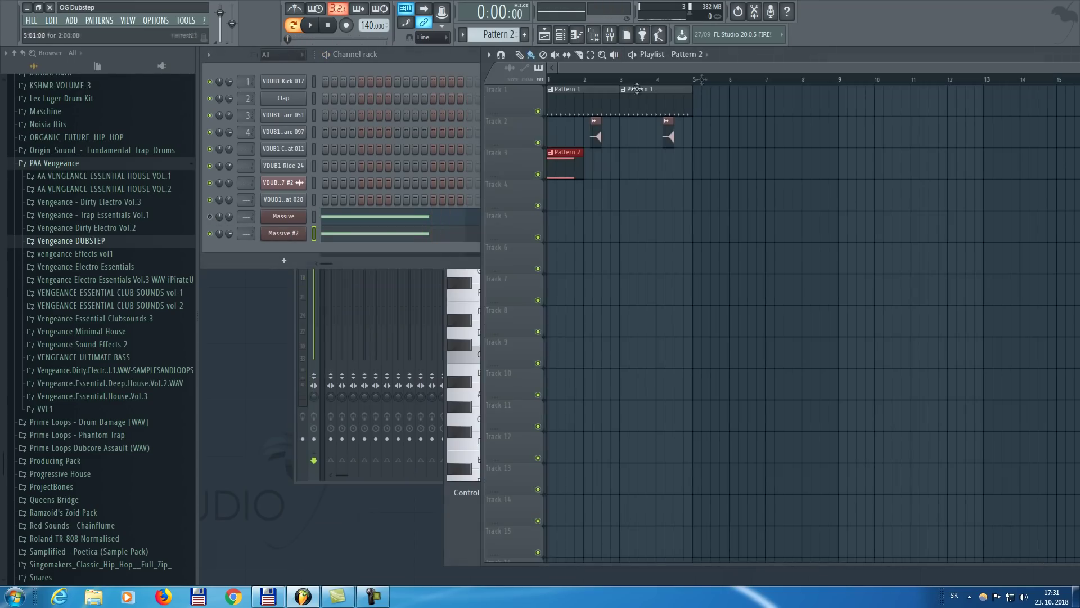
- Move the Massive #2 note down to A2, listen to it, and duplicate it into bar 2
left_click(362, 234)
key("space")
scroll(550, 297, "down", 2)
left_click_drag(550, 295, 533, 345)
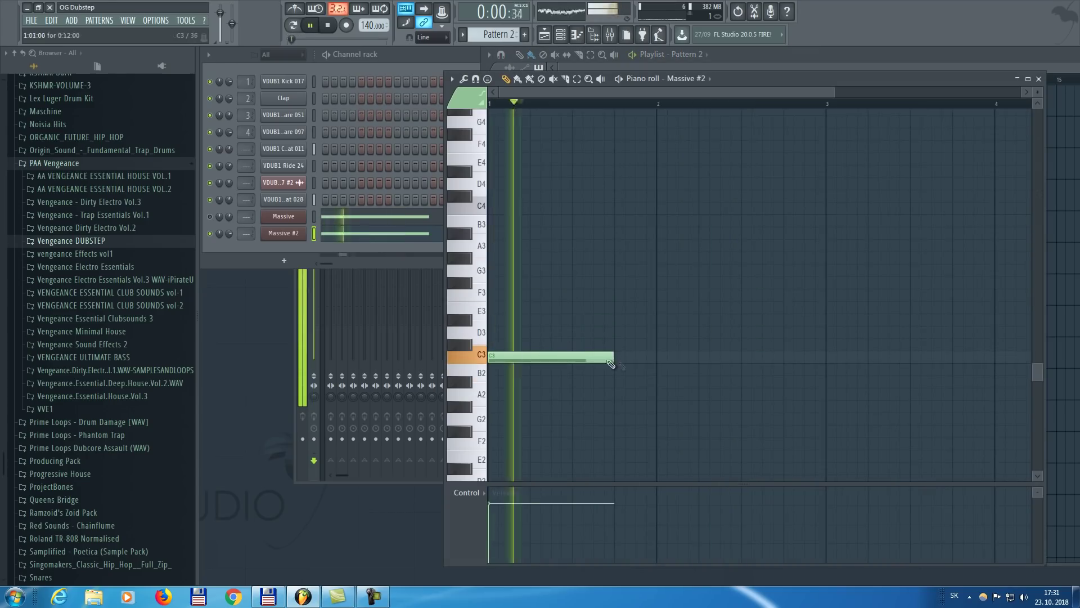
left_click_drag(574, 344, 577, 394)
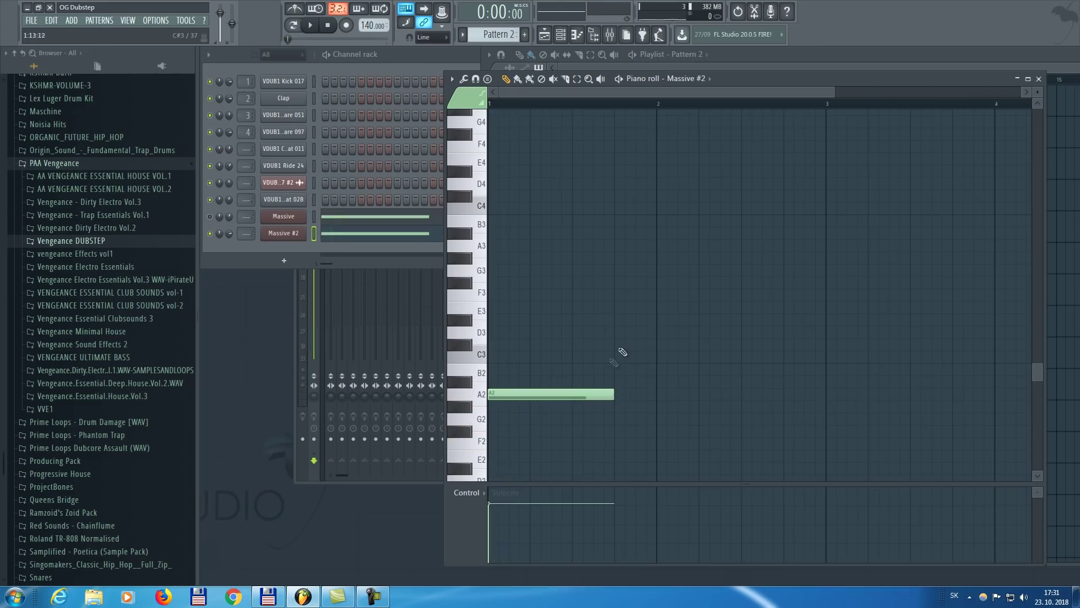
key("space")
key("space")
key("ctrl+b")
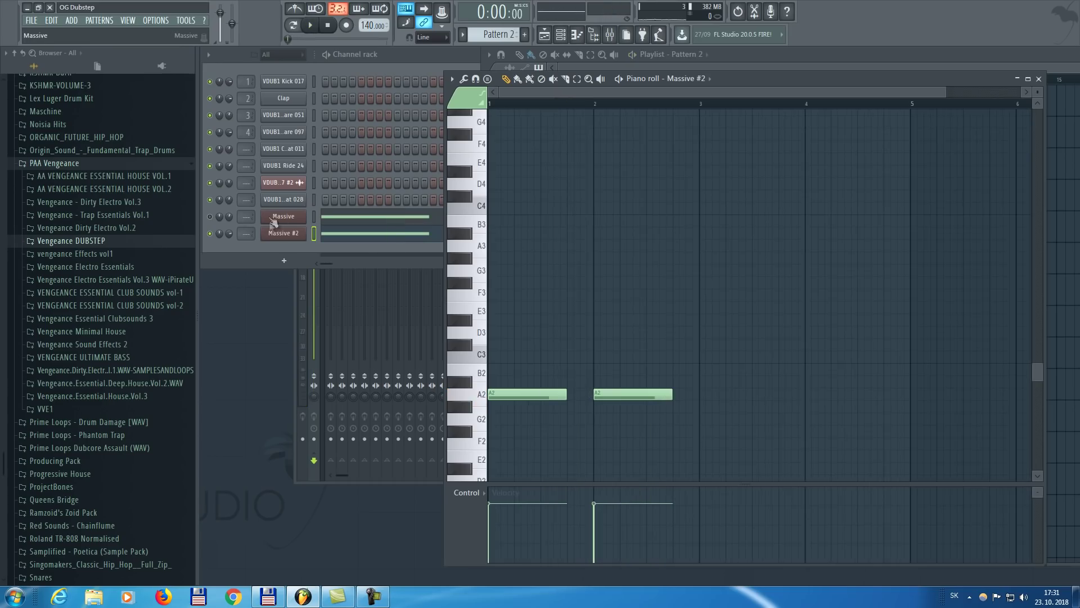
- Clone the Massive #2 channel and set the 5 LFO ratio in the copy to 1/12
right_click(279, 236)
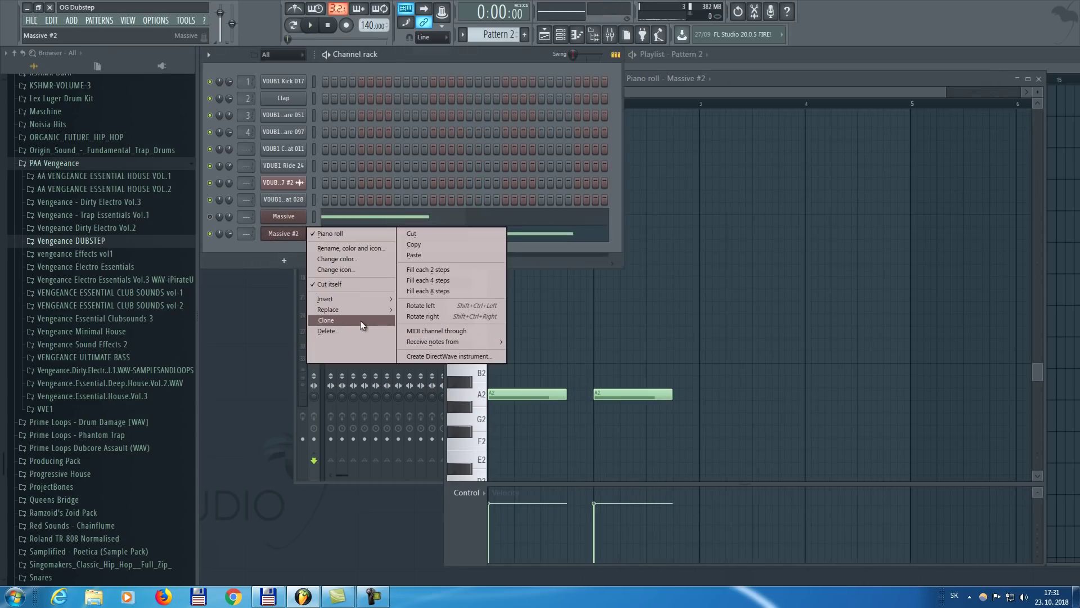
left_click(360, 320)
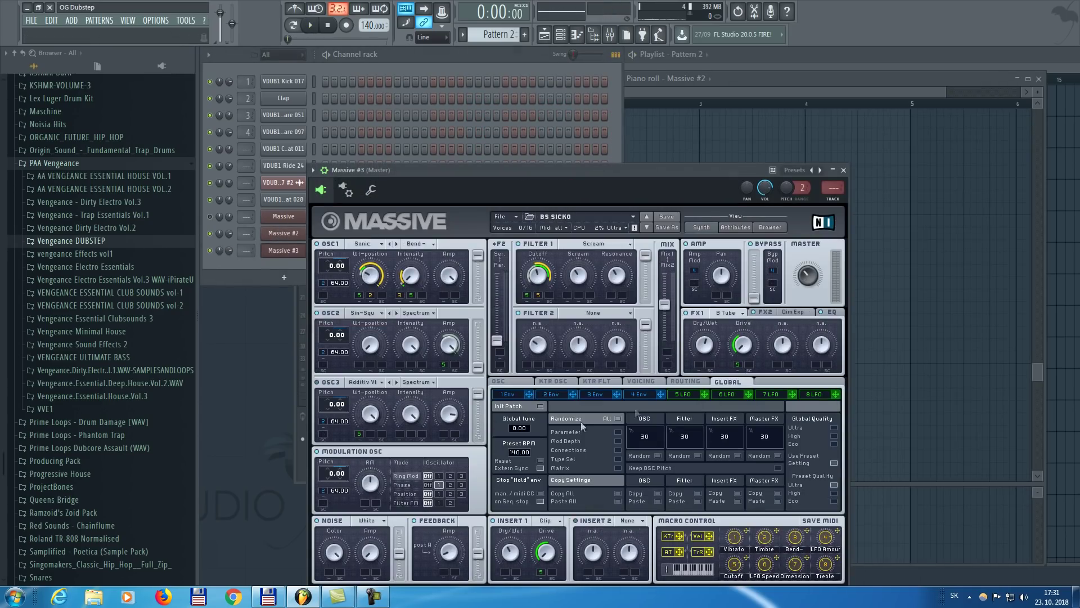
left_click(682, 394)
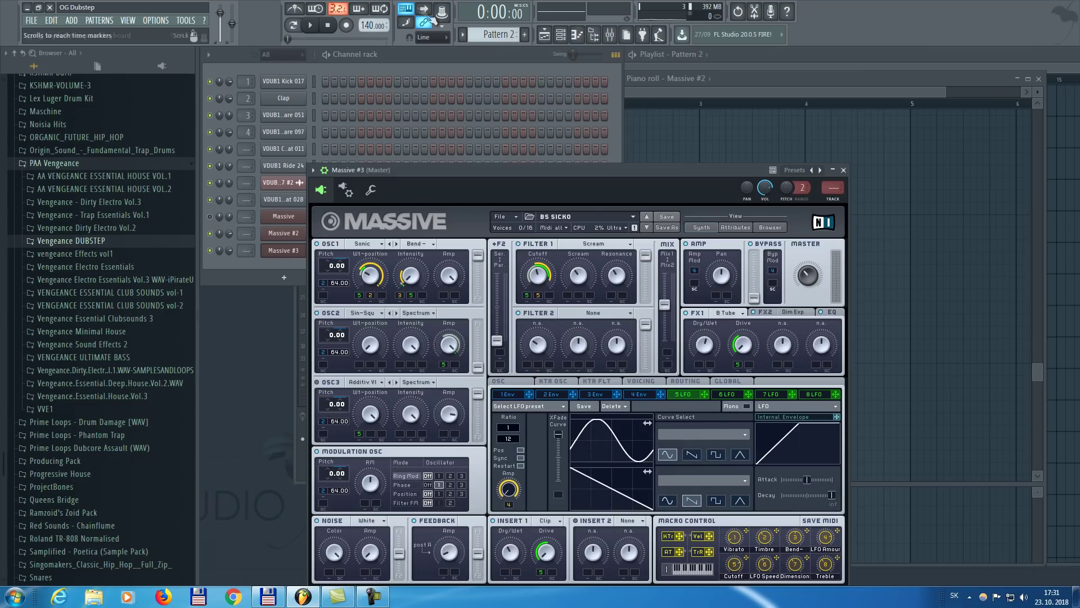
- Show ghost notes in Massive #3's piano roll, add an A2 note on beat 4 of bar 1, and play it back
left_click(417, 78)
key("F7")
left_click(452, 79)
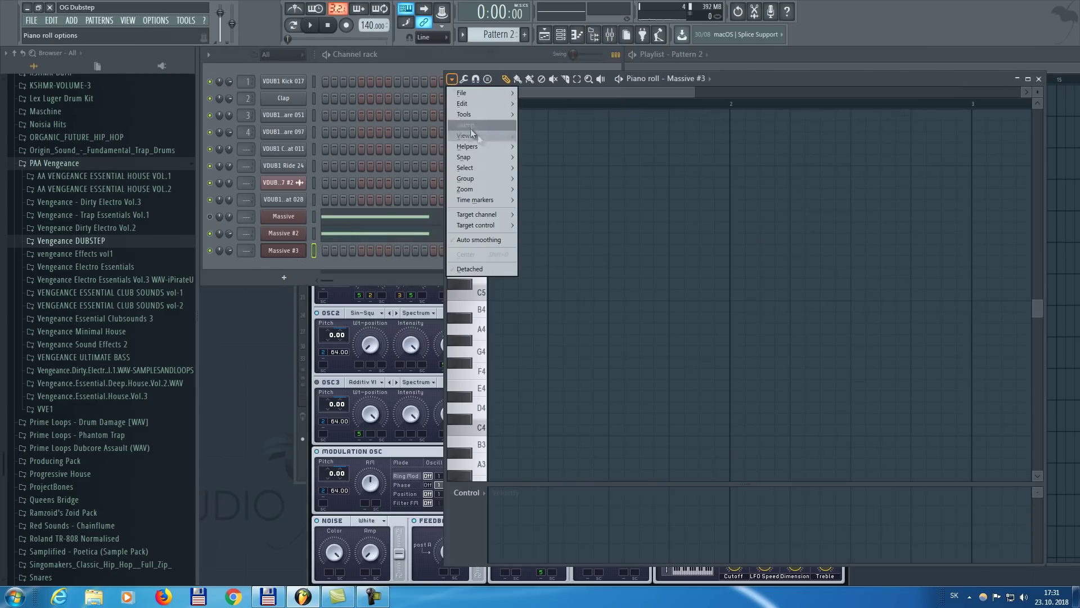
mouse_move(497, 149)
left_click(566, 147)
scroll(619, 242, "down", 5)
left_click(697, 246)
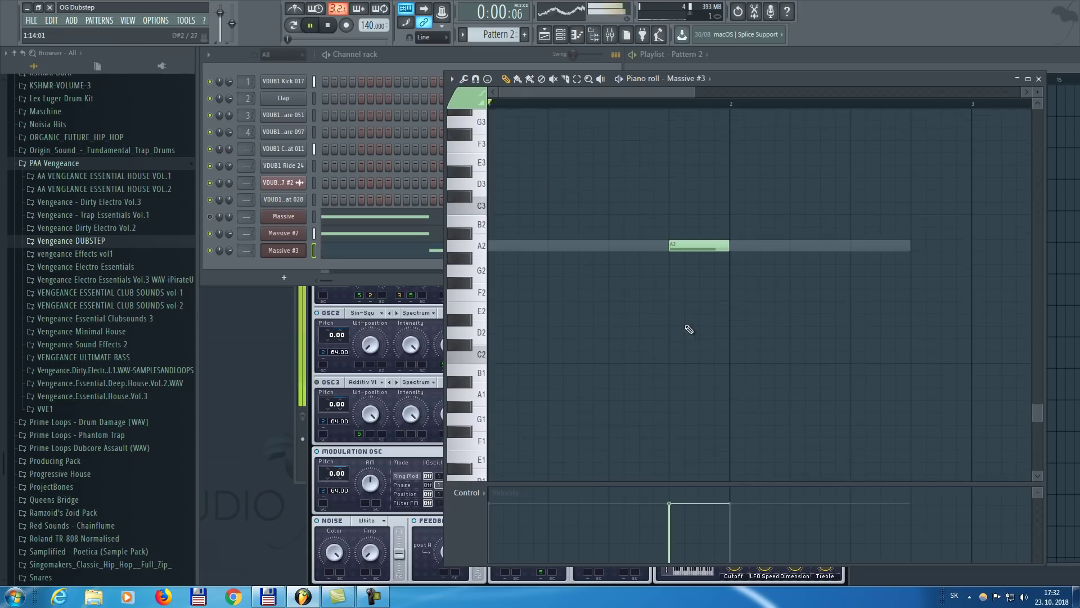
key("space")
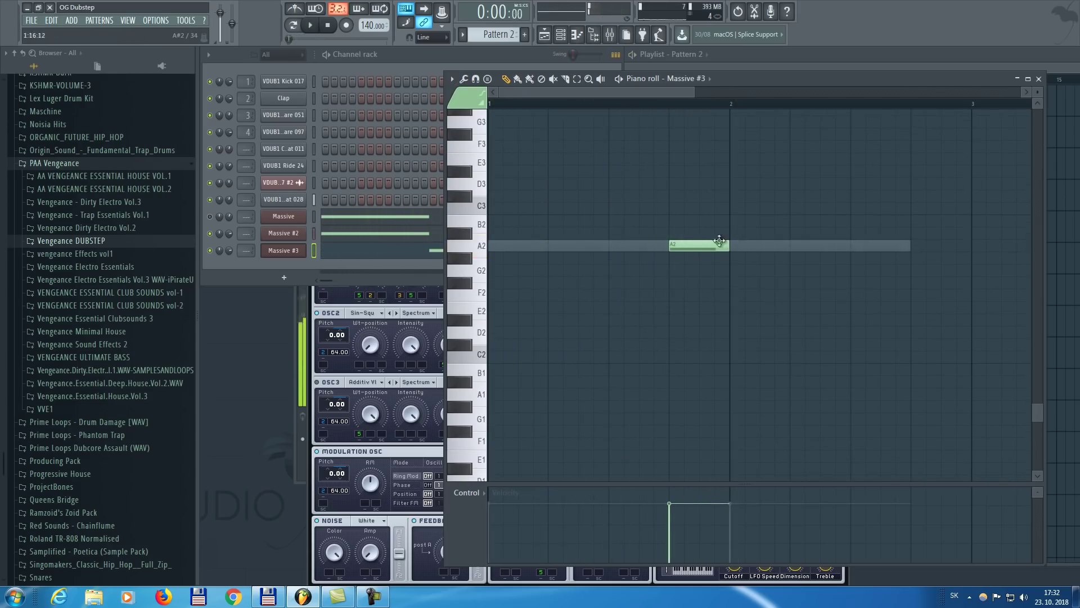
scroll(731, 247, "up", 3)
key("space")
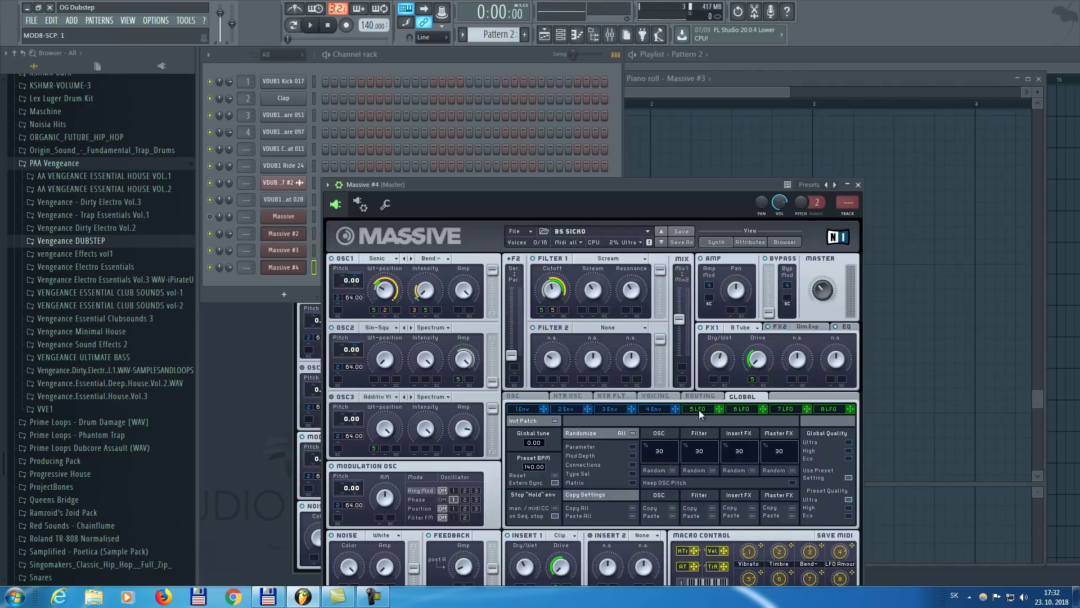
- Set Massive #4's 5 LFO ratio to 1/4 and trim Massive #2's second A2 note to beat 3 of bar 2
left_click(699, 410)
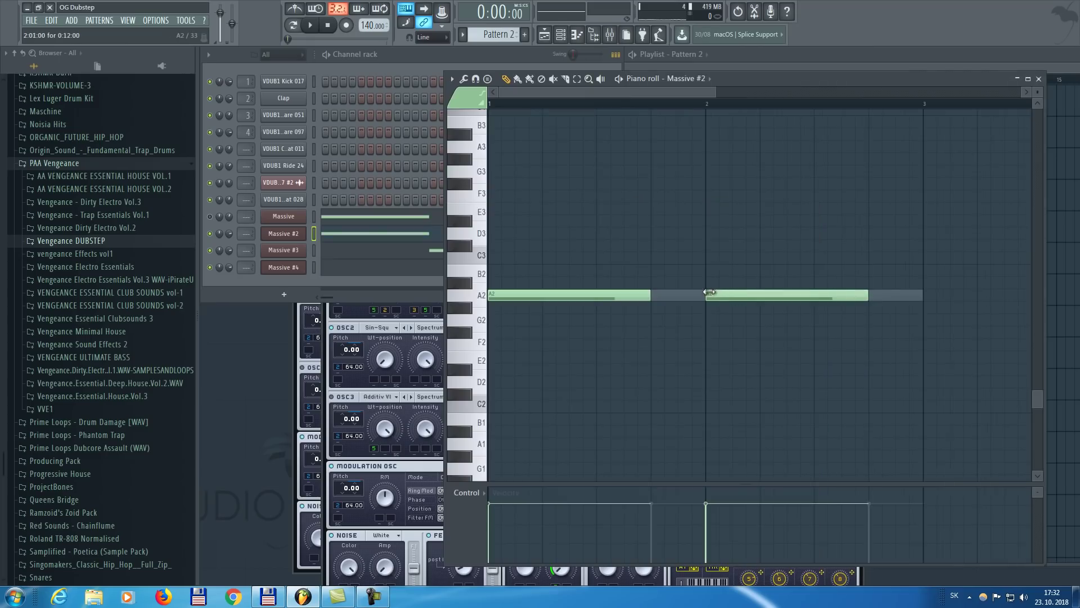
key("space")
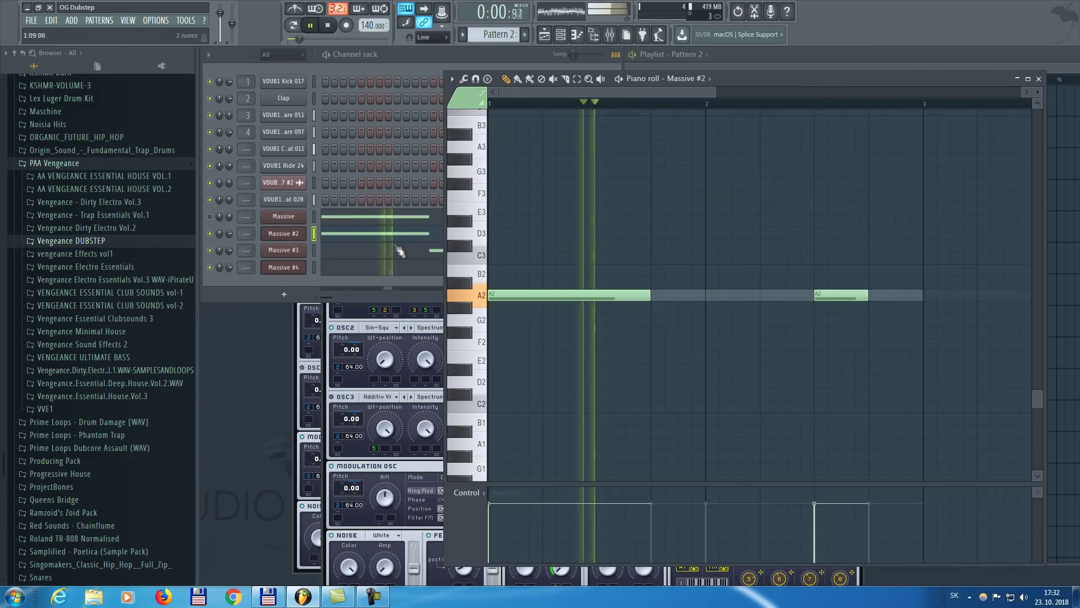
key("Down")
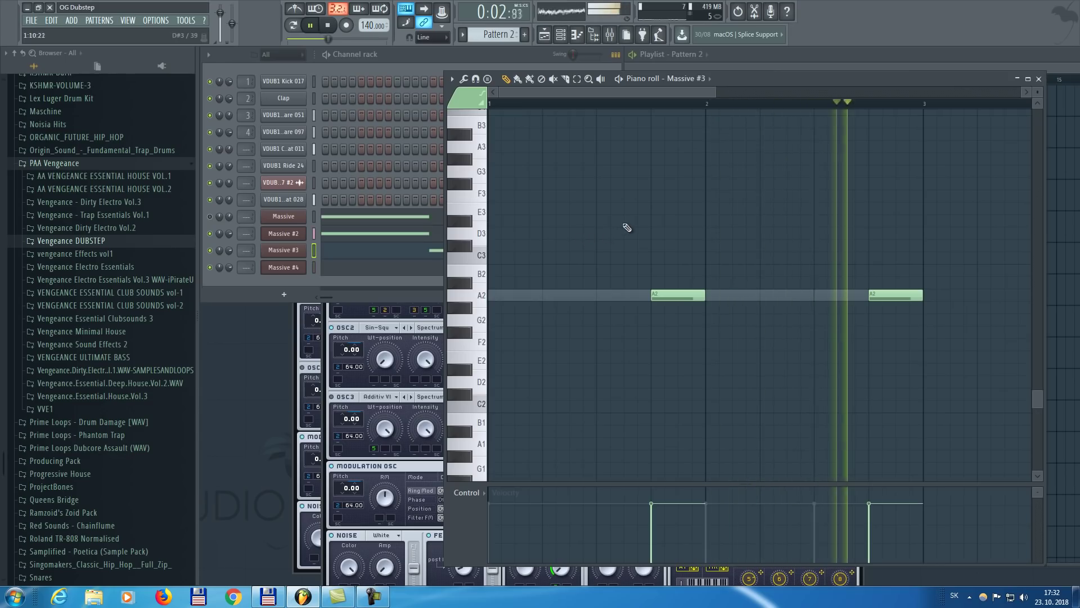
- Play back the pattern and bring up the voicing settings of Massive #4
key("space")
key("space")
left_click(290, 269)
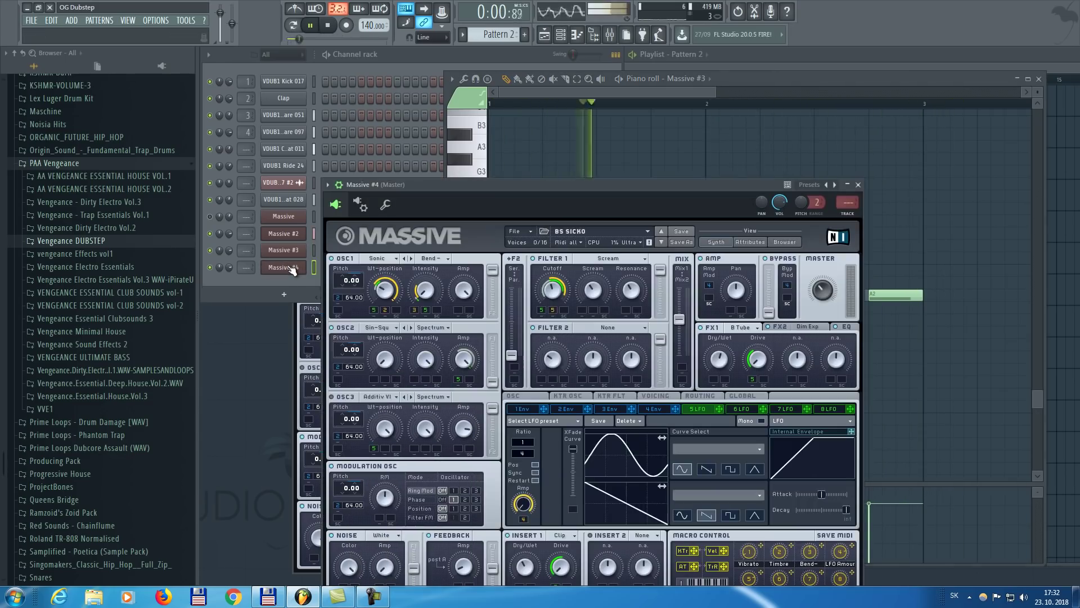
left_click(657, 397)
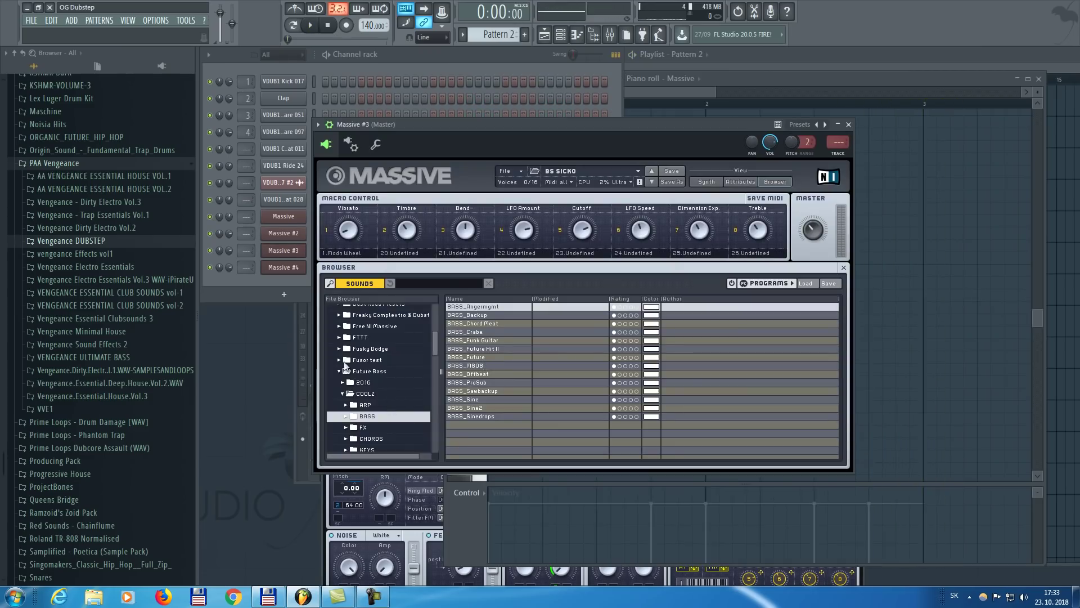
- Load the crank preset from the Funky Dodge folder into Massive #3 and play back the pattern with its notes shown
left_click(344, 371)
scroll(341, 388, "down", 1)
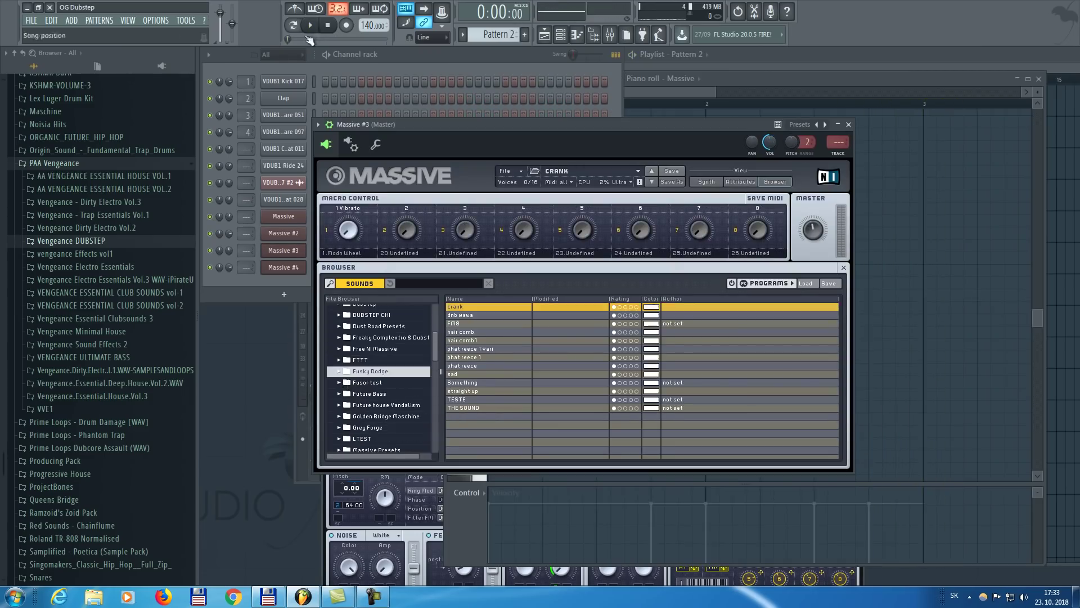
left_click(310, 25)
left_click(416, 52)
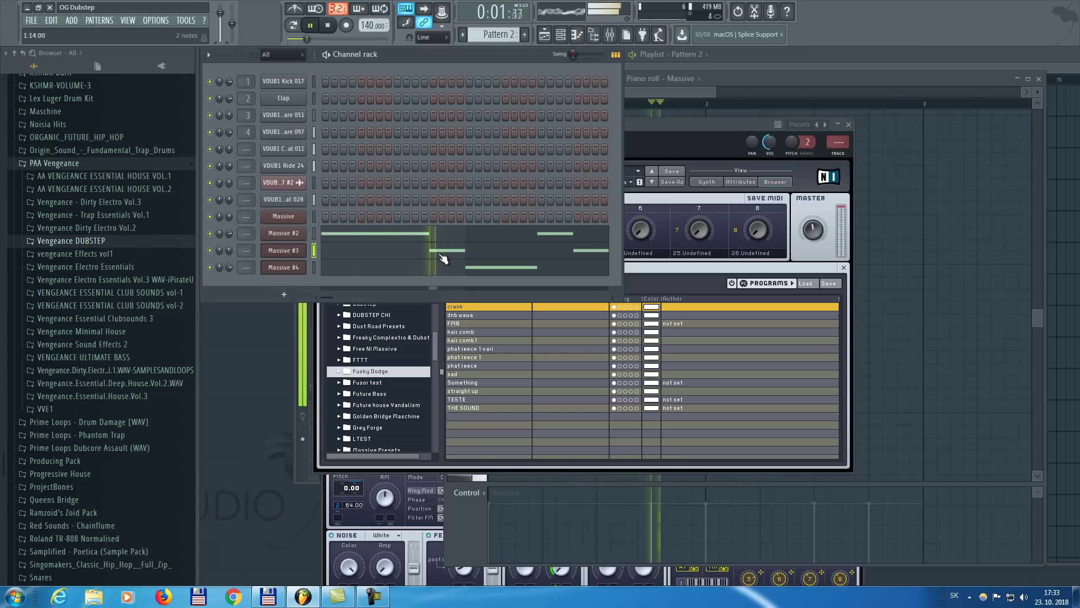
left_click(436, 249)
left_click(288, 254)
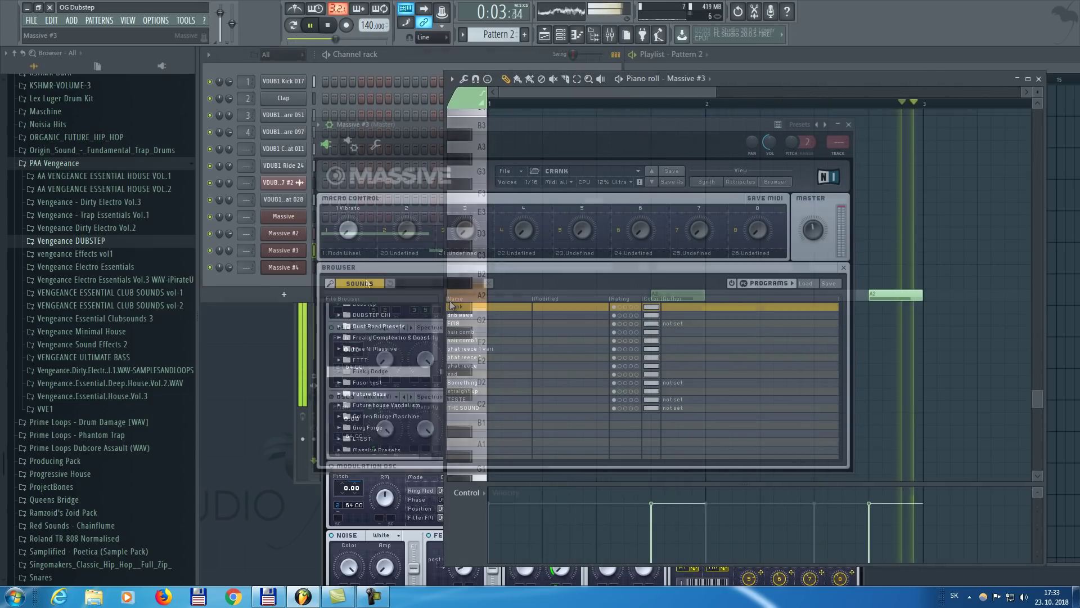
key("space")
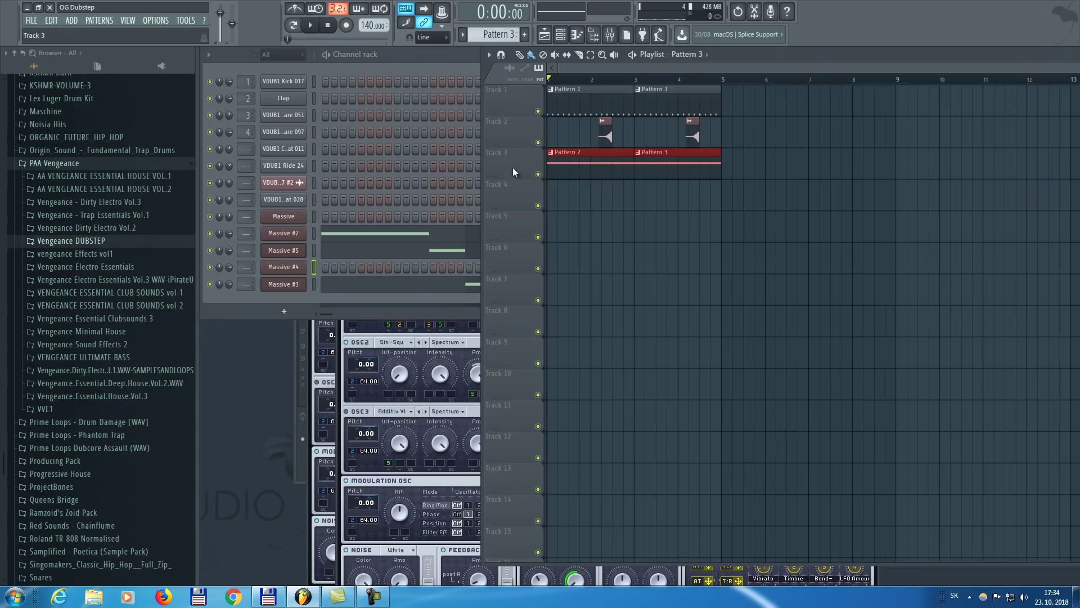
- Merge the pattern clips on playlist track 3, lower the Massive notes in the Merged clips #2 copy, and play the arrangement
right_click(514, 168)
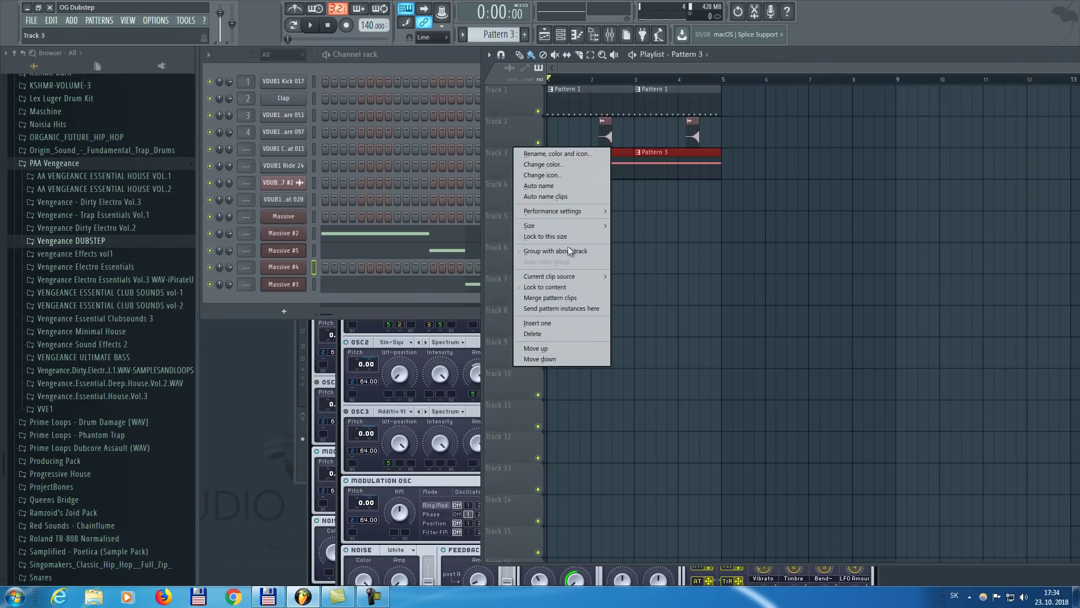
left_click(568, 245)
left_click(361, 232)
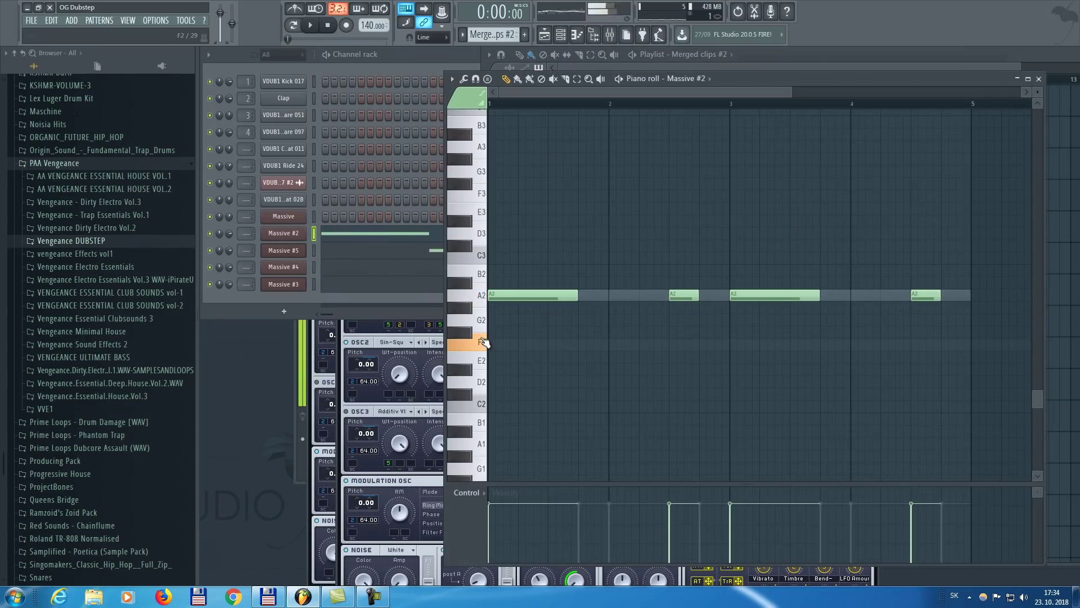
key("space")
key("F5")
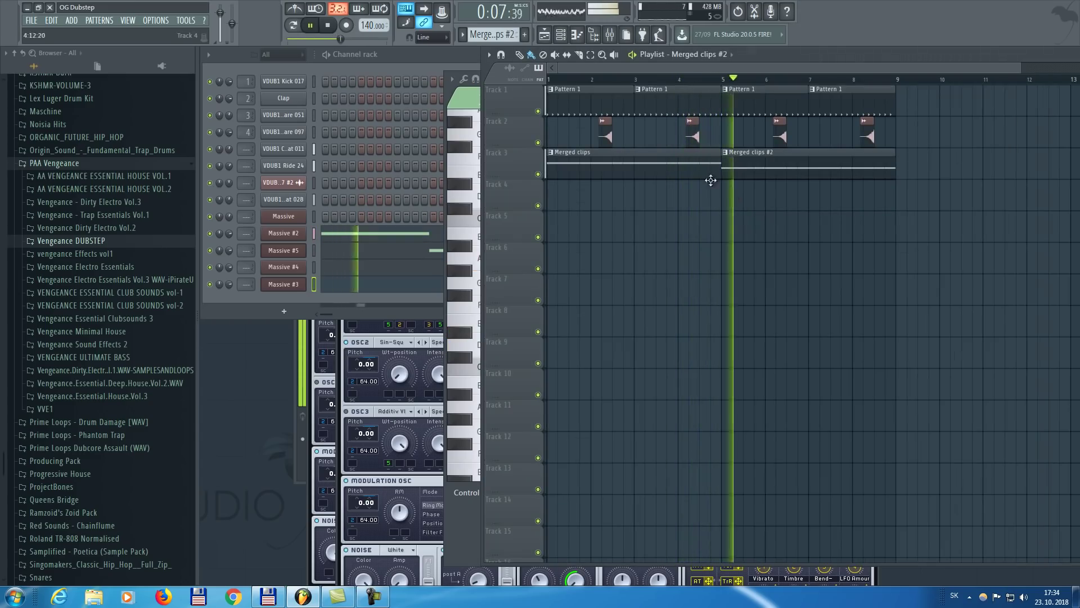
left_click(419, 268)
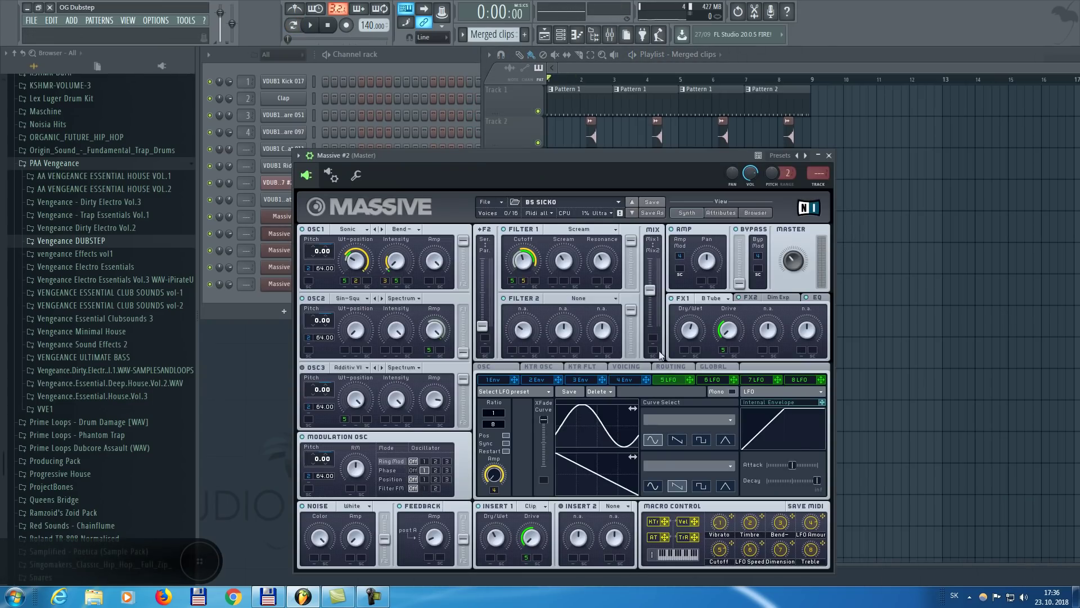
- View the FX2 effect settings of Massive #2
left_click(751, 297)
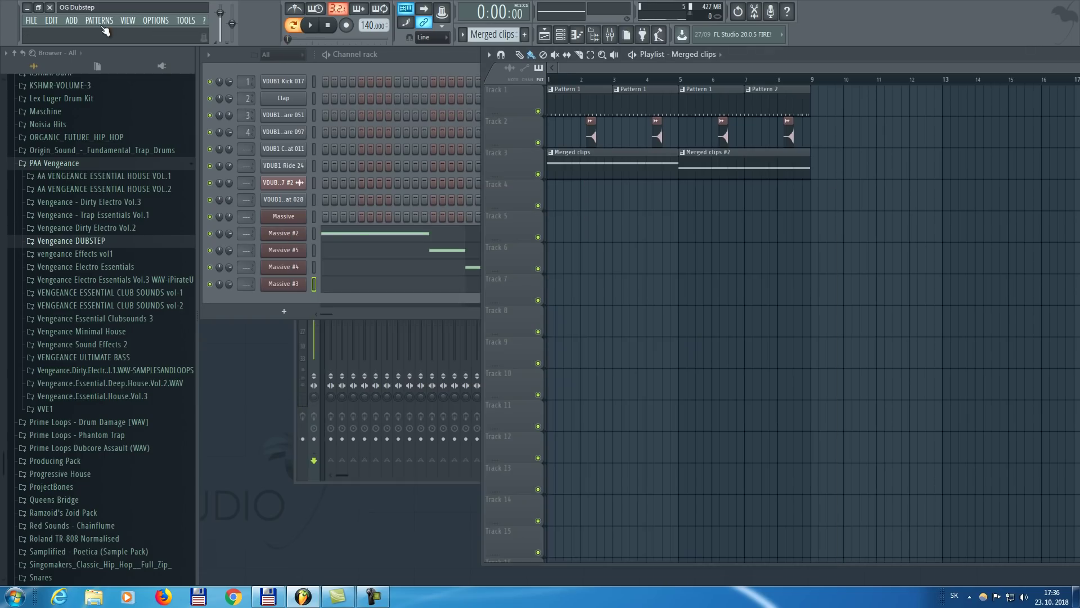
- Add another Massive channel and load the PLUCK - String Along preset from the Cymatics collection
left_click(75, 21)
left_click(91, 84)
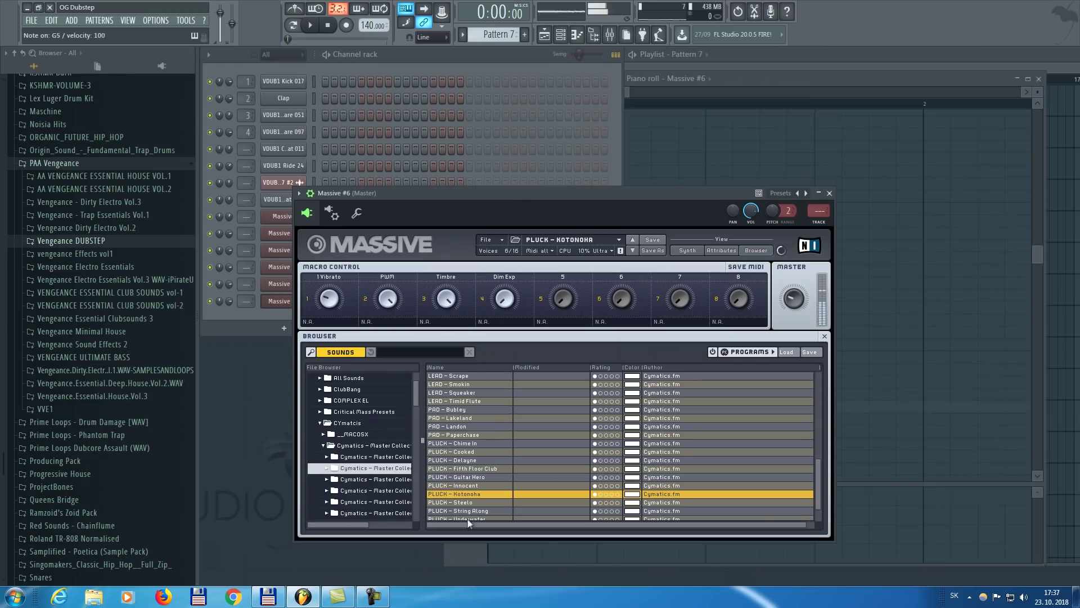
left_click(469, 511)
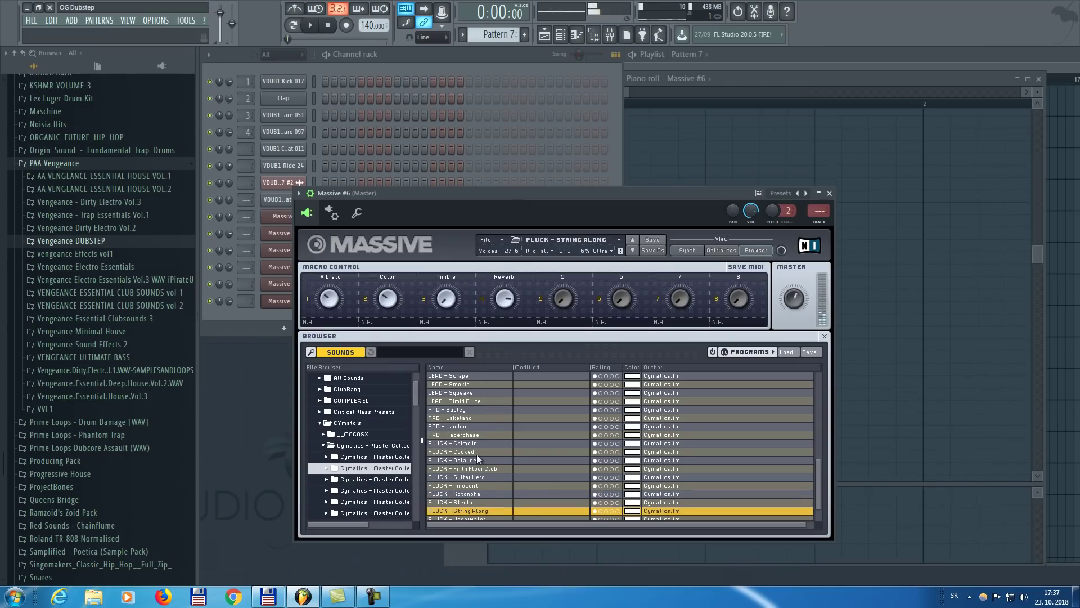
- Audition the SYNTH - Bleep preset, load PLUCK - Steelo into Massive #6 and open its piano roll
scroll(477, 473, "down", 1)
left_click(470, 507)
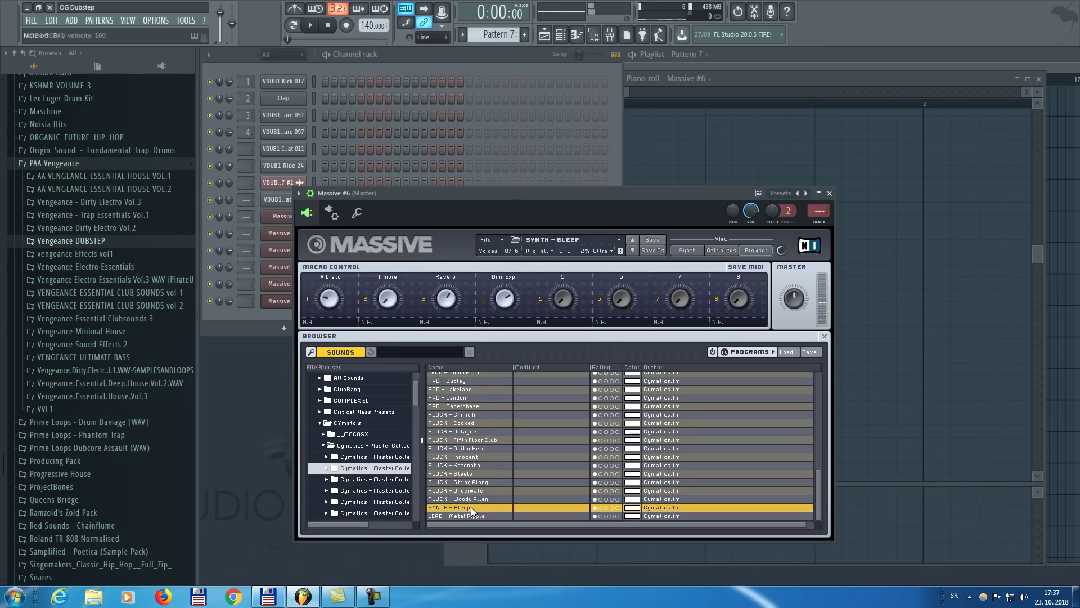
left_click(472, 474)
key("F7")
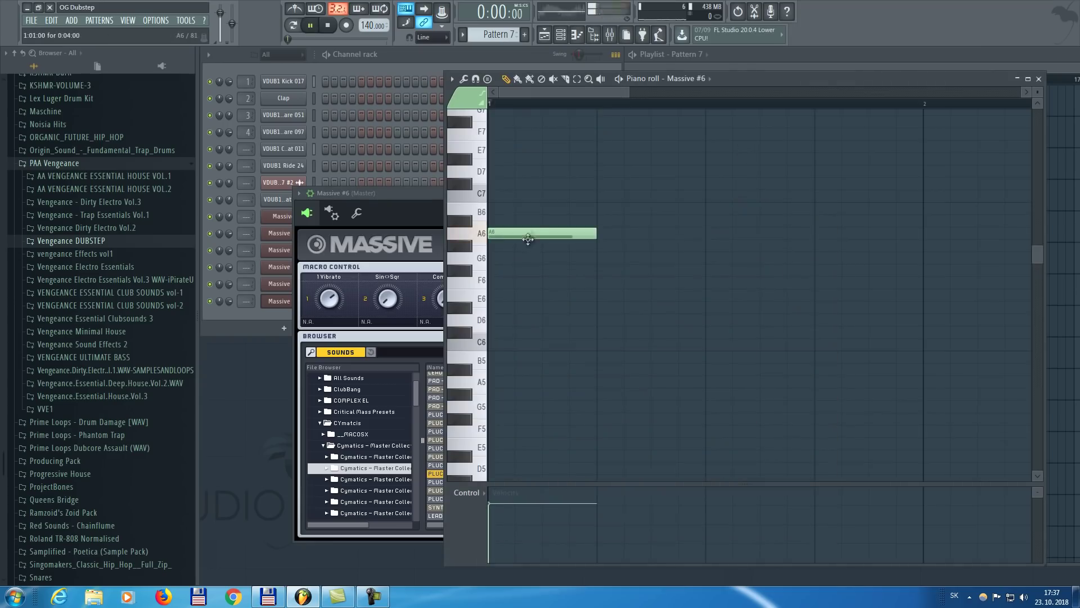
- Write a rising A4, E5, A5, C6 motif in bar 1 for Massive #6 and play it back
scroll(568, 294, "down", 2)
key("space")
key("space")
left_click(583, 151)
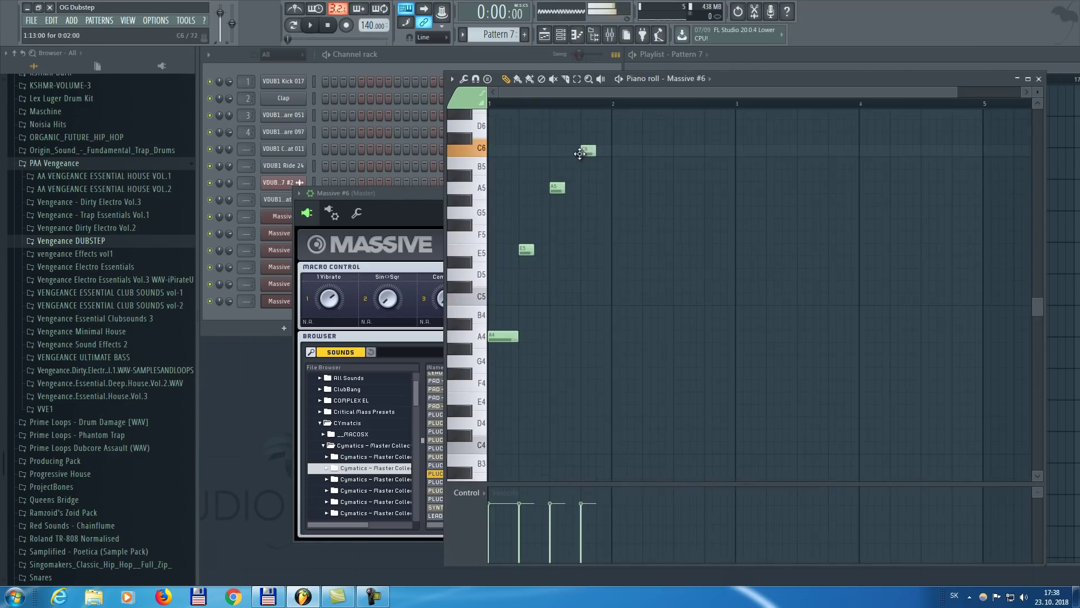
key("space")
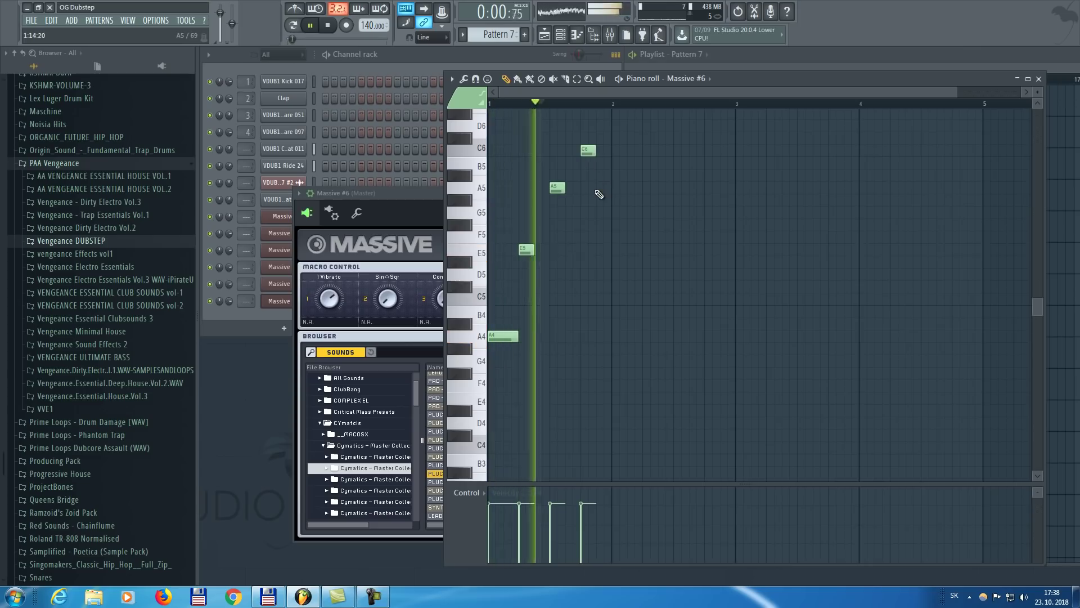
key("space")
key("space")
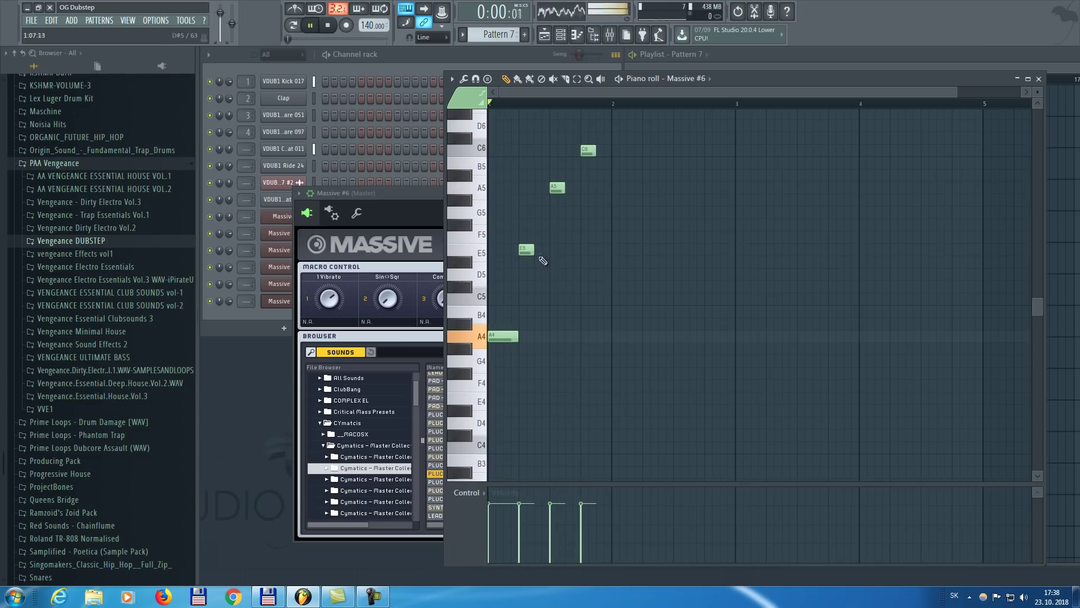
- Tighten the motif's timing by placing its E5, A5 and C6 notes earlier in bar 1
left_click_drag(531, 250, 523, 252)
key("space")
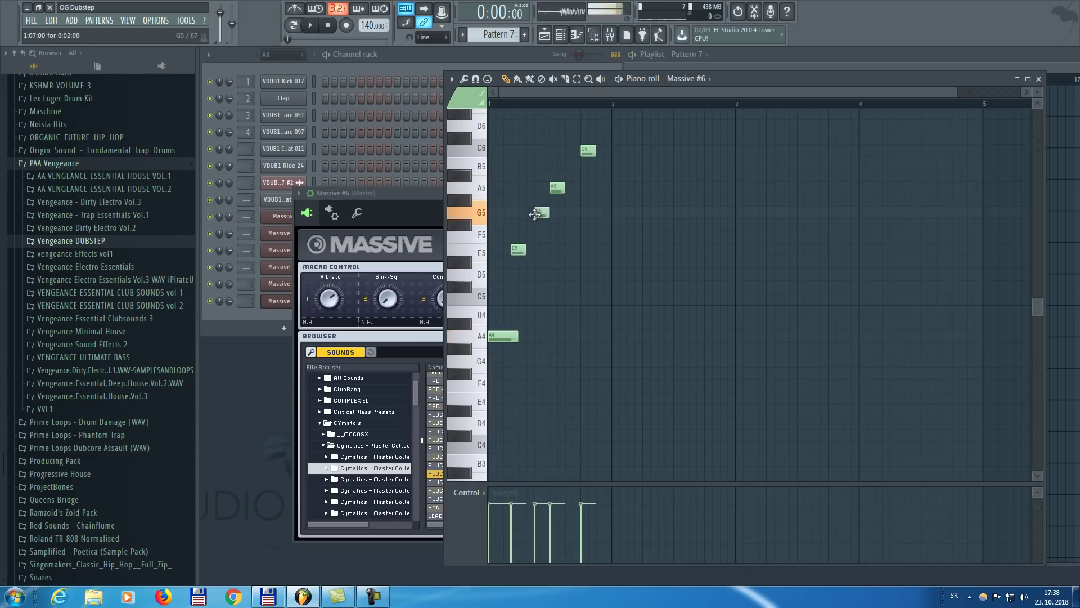
key("space")
right_click(557, 188)
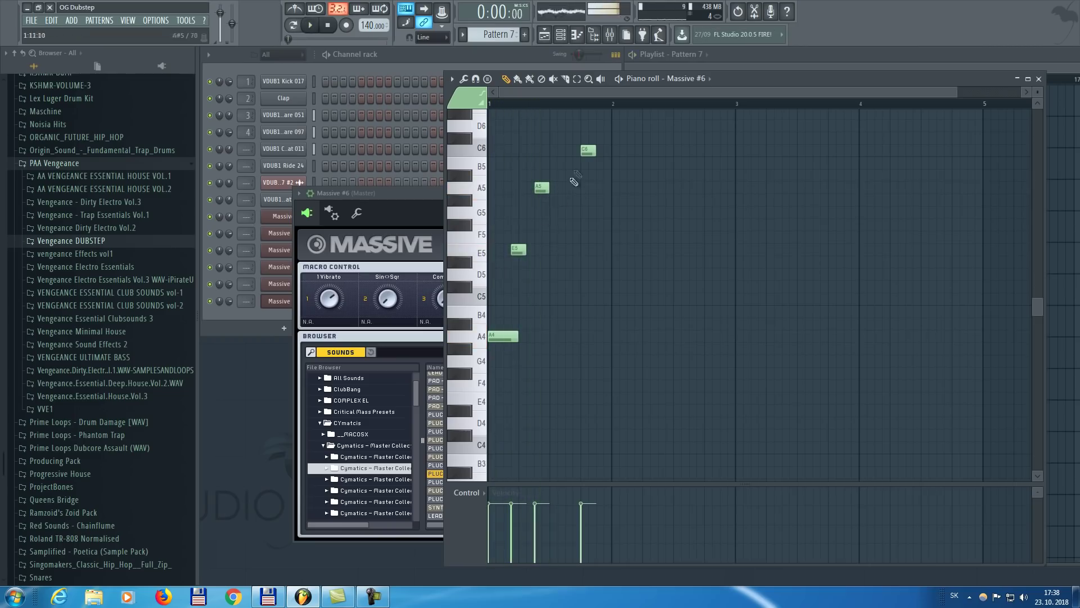
right_click(588, 150)
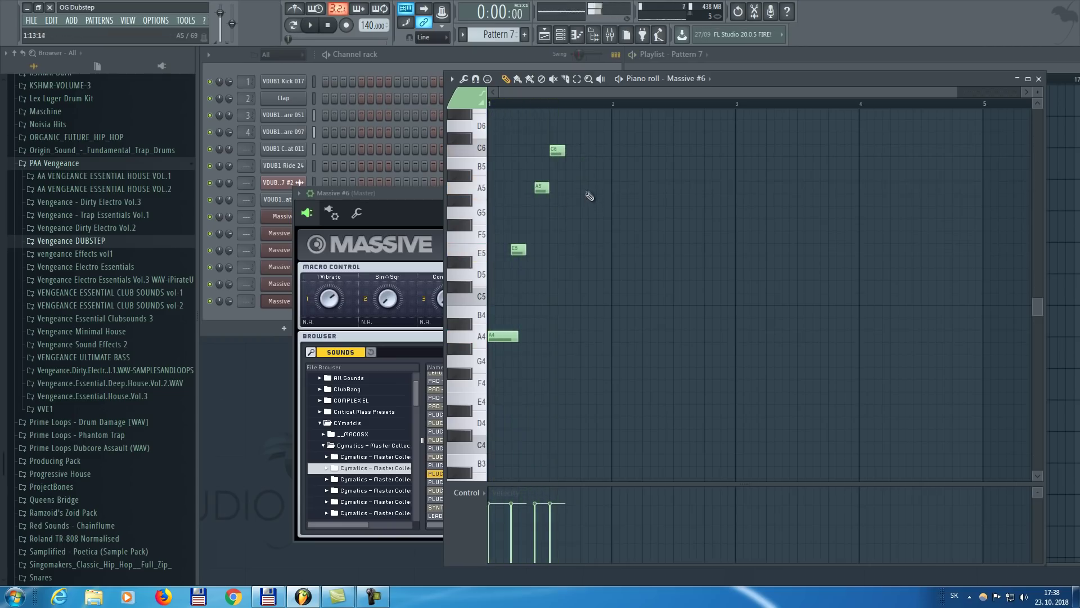
- Extend the bar 1 motif with descending A and E notes, lower all notes by an octave and play it
left_click(596, 249)
key("ctrl+a")
key("ctrl+Down")
key("space")
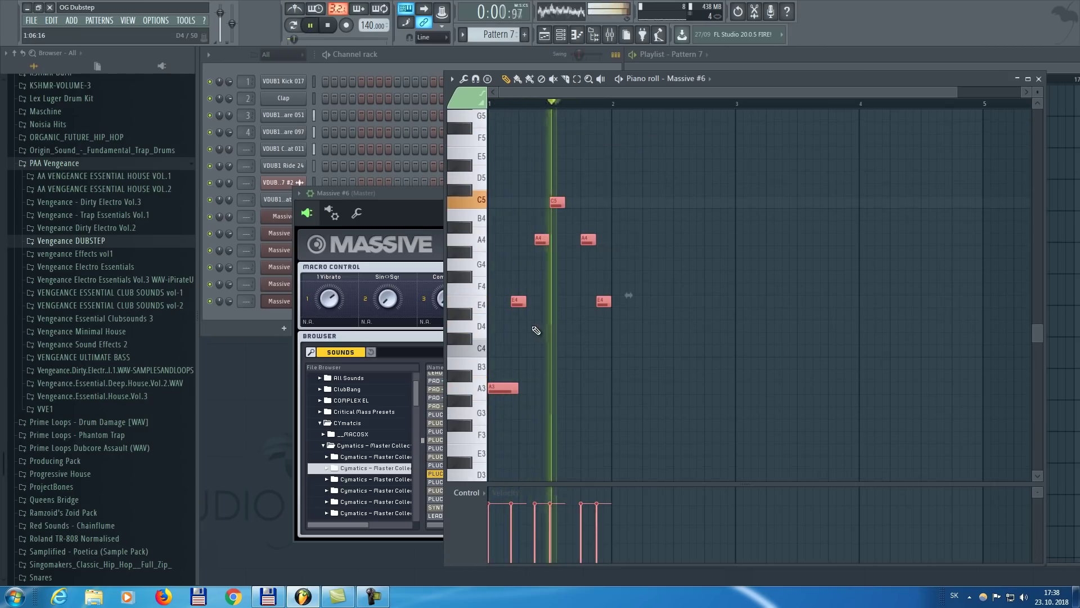
- Repeat the motif across four bars with a C5 opening bar 2 and an E5 opening bar 4, and delete all the notes
left_click_drag(588, 239, 580, 239)
left_click_drag(663, 149, 438, 484)
key("ctrl+b")
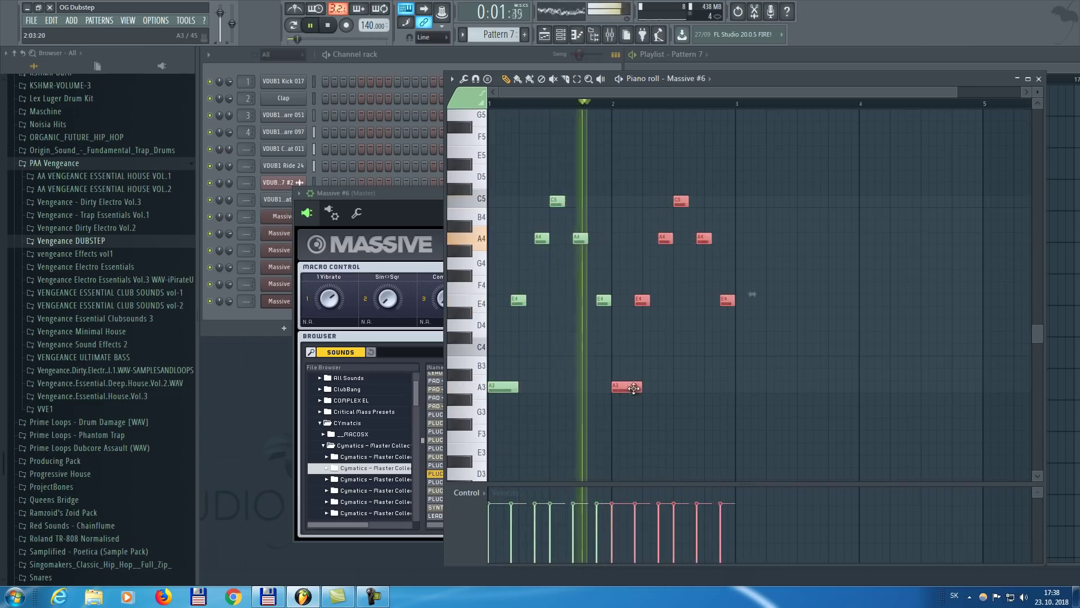
left_click(606, 201)
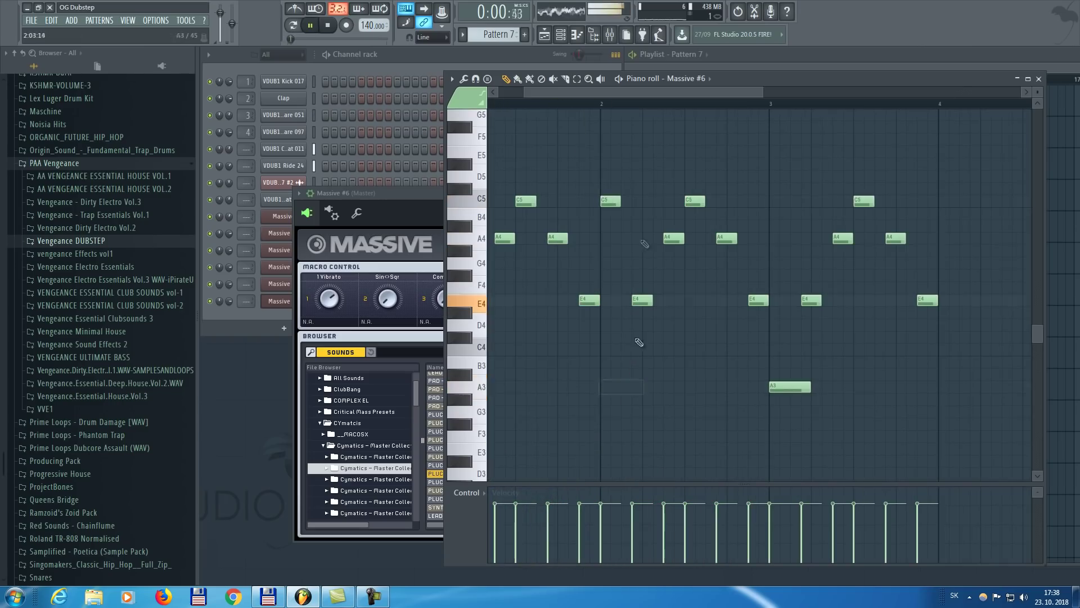
left_click_drag(620, 201, 629, 206)
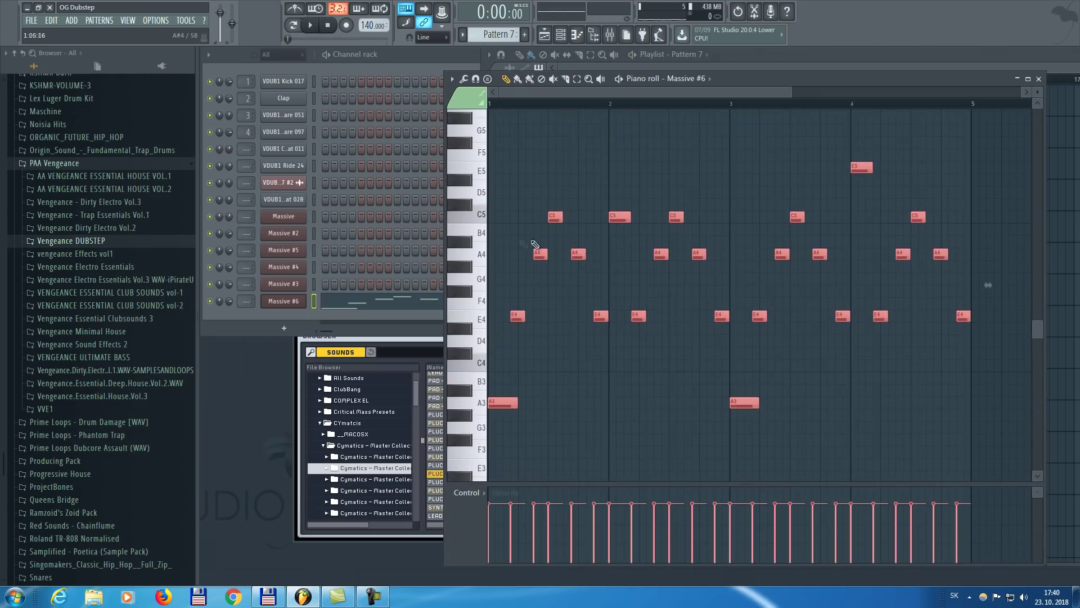
key("Delete")
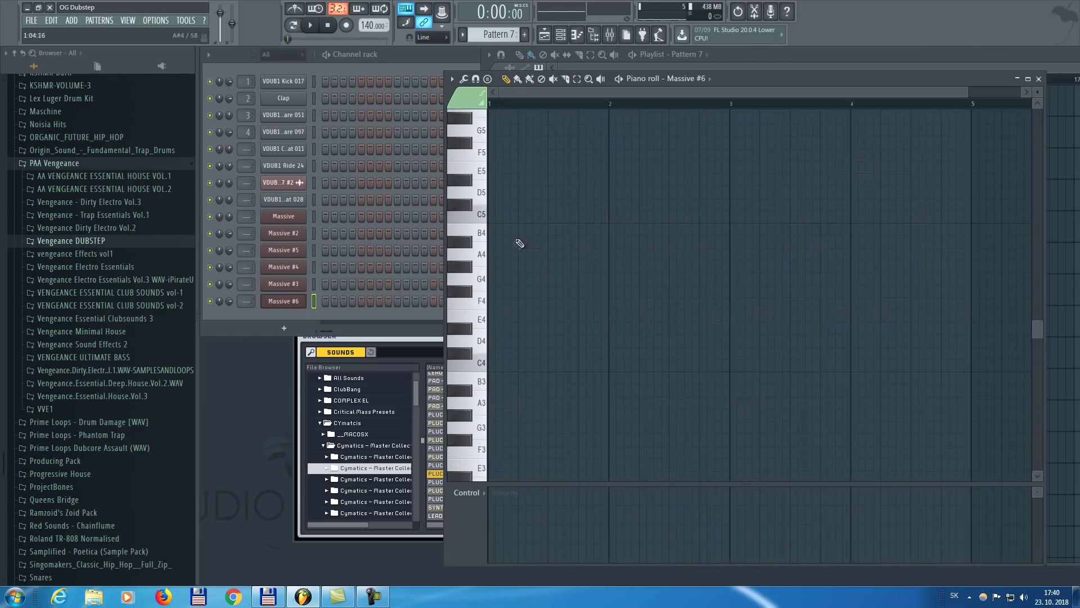
- Draw a rising arpeggio of one-step A4, C5, E5 and A5 notes for Massive #6 and duplicate it to fill two bars
left_click(491, 292)
left_click(493, 332)
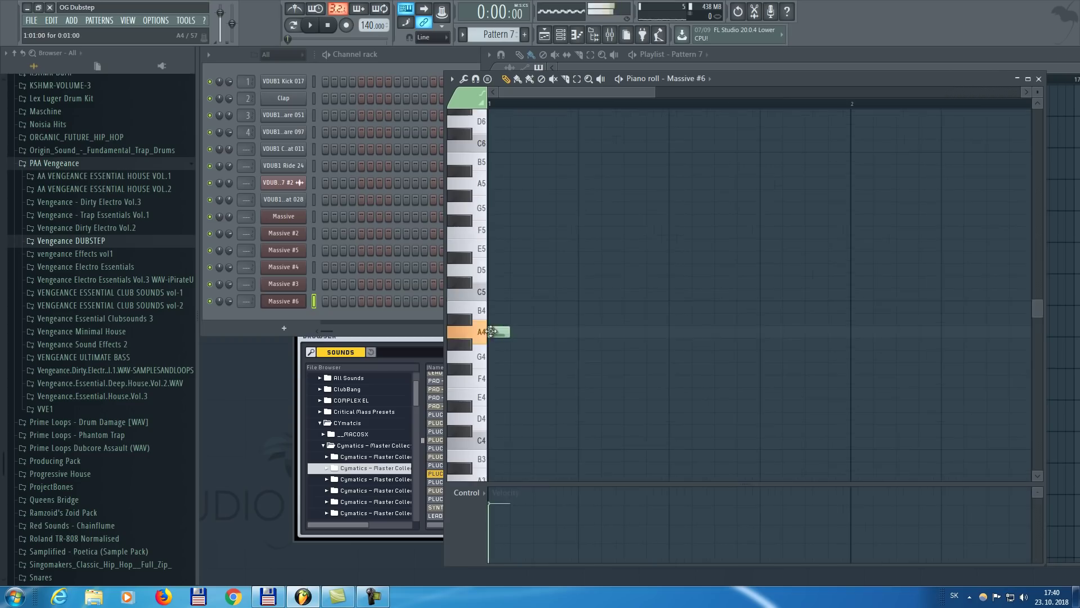
left_click(511, 283)
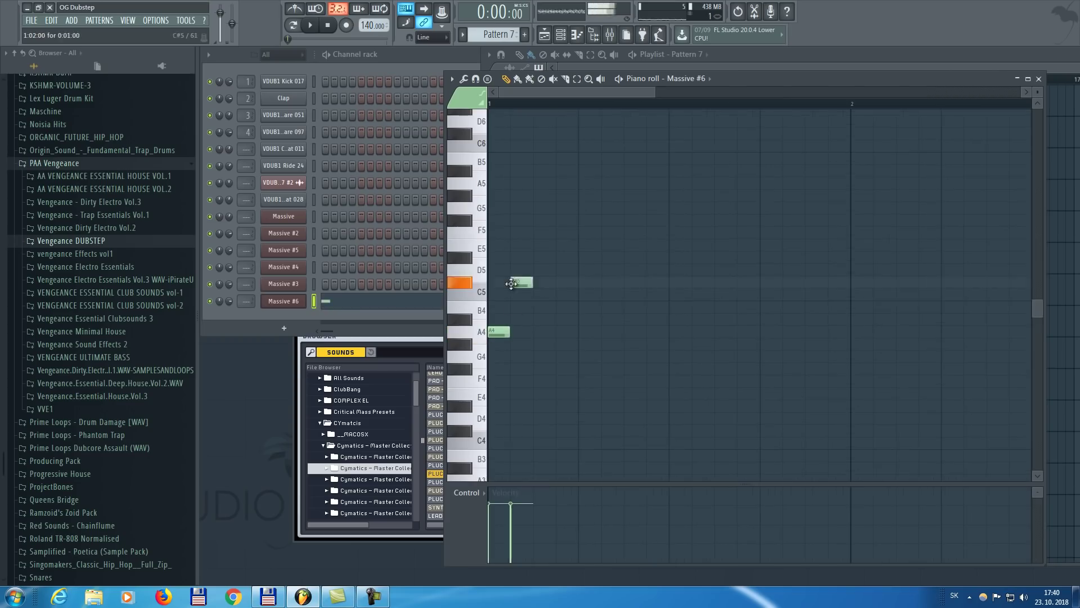
key("ctrl+a")
key("ctrl+b")
key("ctrl+b")
key("ctrl+b")
key("space")
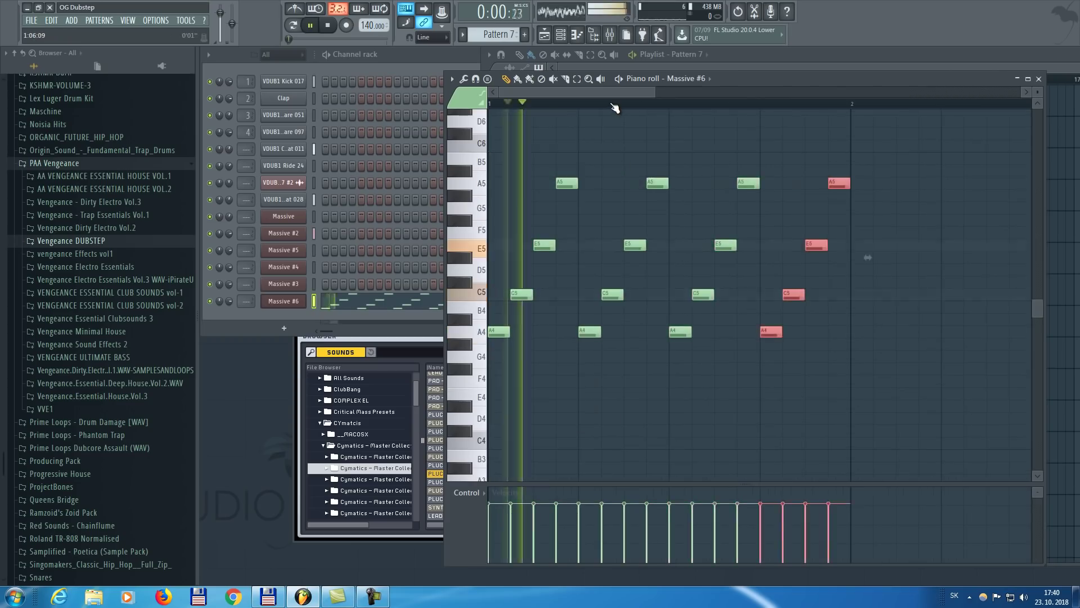
scroll(615, 106, "down", 4)
key("ctrl+b")
key("ctrl+b")
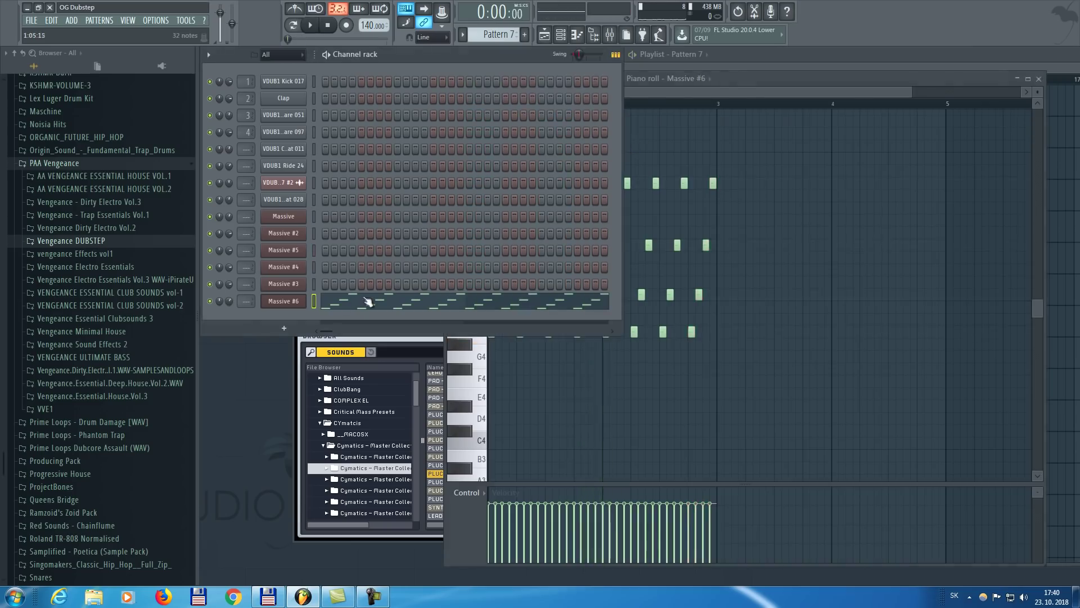
- Stretch the arpeggio over four bars and change its ending to a descending C6, A5, E5, C5
key("ctrl+a")
scroll(752, 107, "down", 3)
left_click_drag(678, 295, 877, 295)
left_click(825, 249)
key("space")
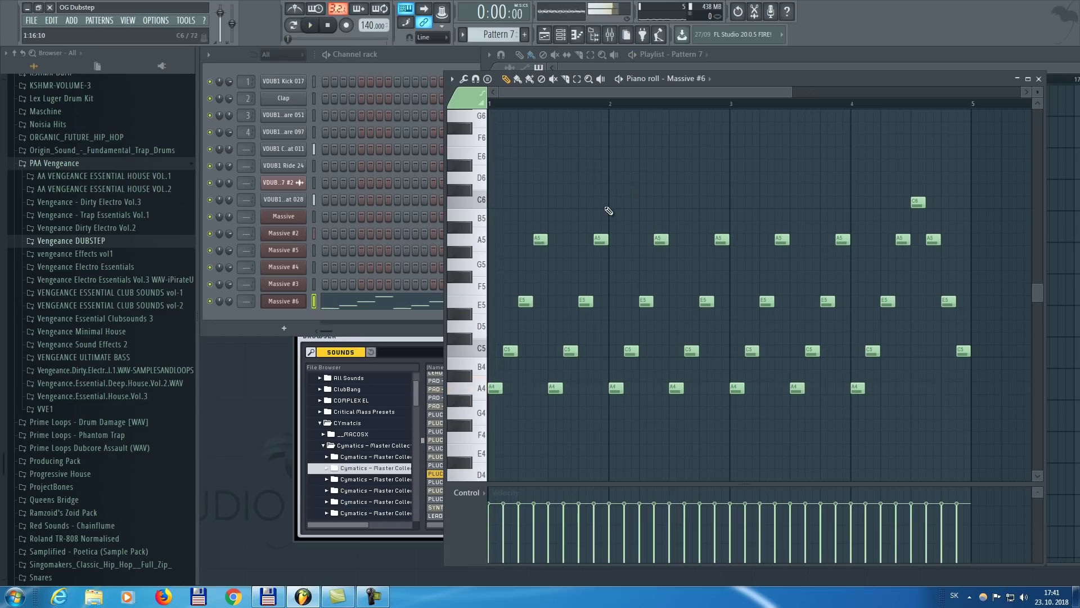
- Compress the first four arpeggio notes to half their length and add a short A4 right after them
key("space")
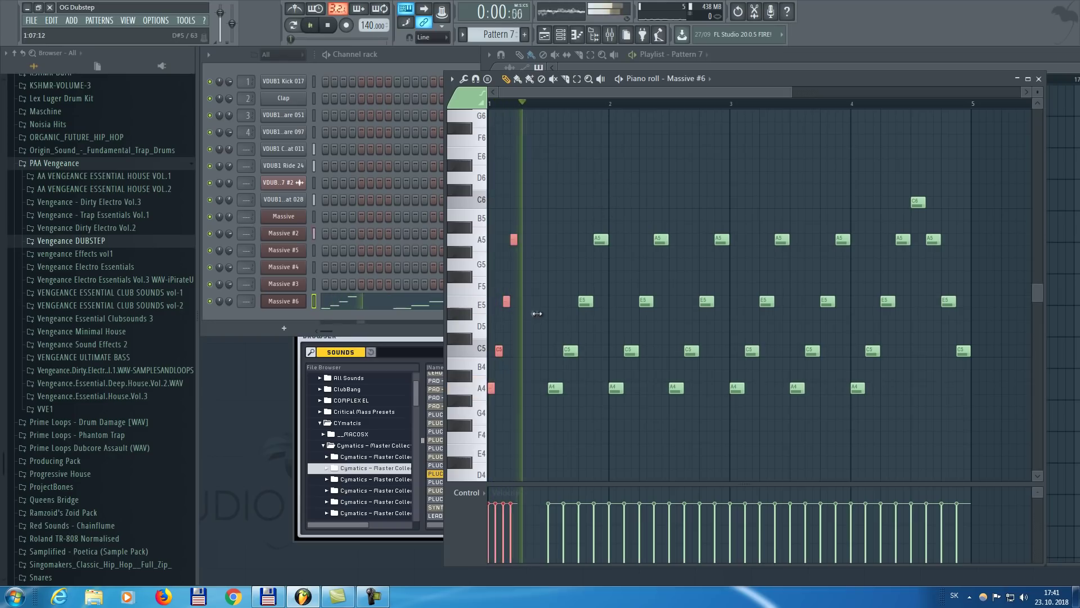
key("space")
key("space")
key("space")
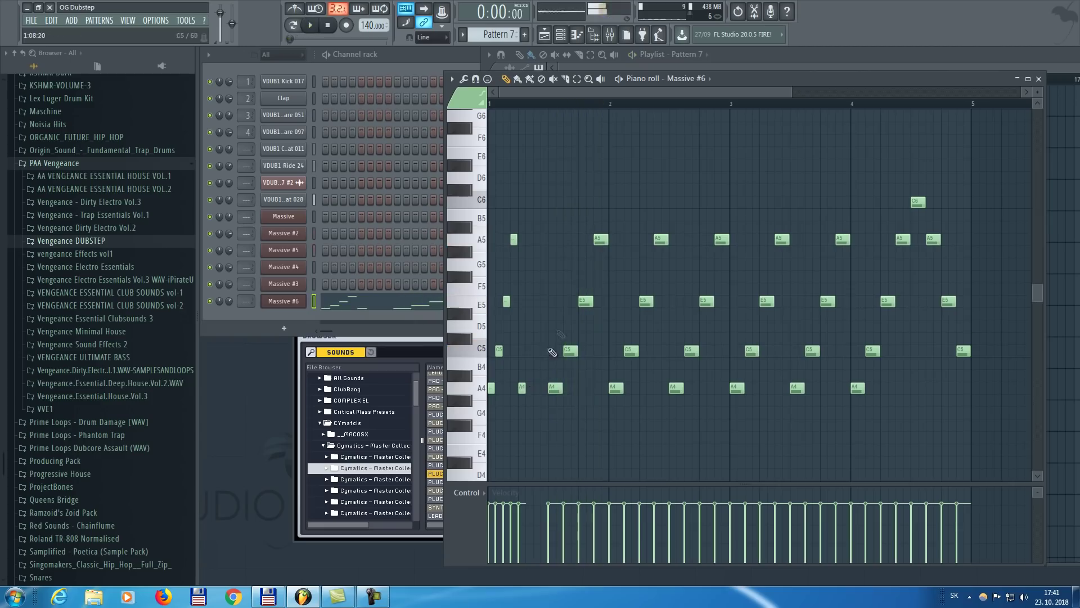
- Delete the remaining arpeggio notes in bar 1 and add a short descending C6, A5, E5, C5 run at its end
key("space")
right_click(601, 239)
key("space")
left_click(563, 203)
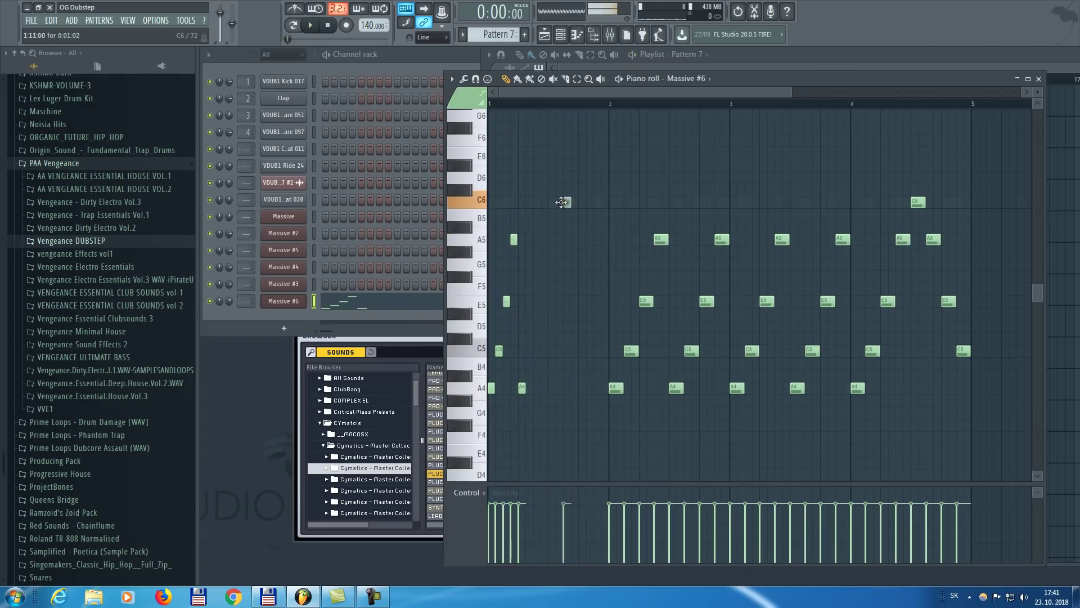
left_click(581, 302)
left_click(587, 342)
left_click_drag(601, 372, 584, 205)
key("space")
key("space")
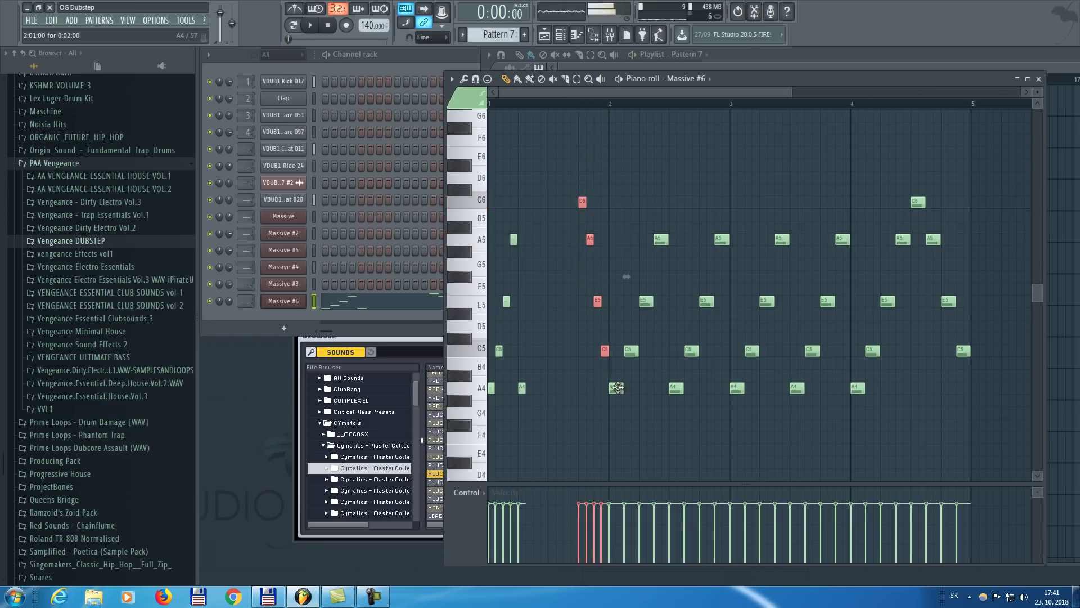
- Replace bar 2's arpeggio after its opening A4 with a rising A4, B4, C5, D5, E5, G5 run, and copy the two-bar phrase into bars 3 and 4
right_click(631, 350)
right_click(646, 301)
right_click(661, 239)
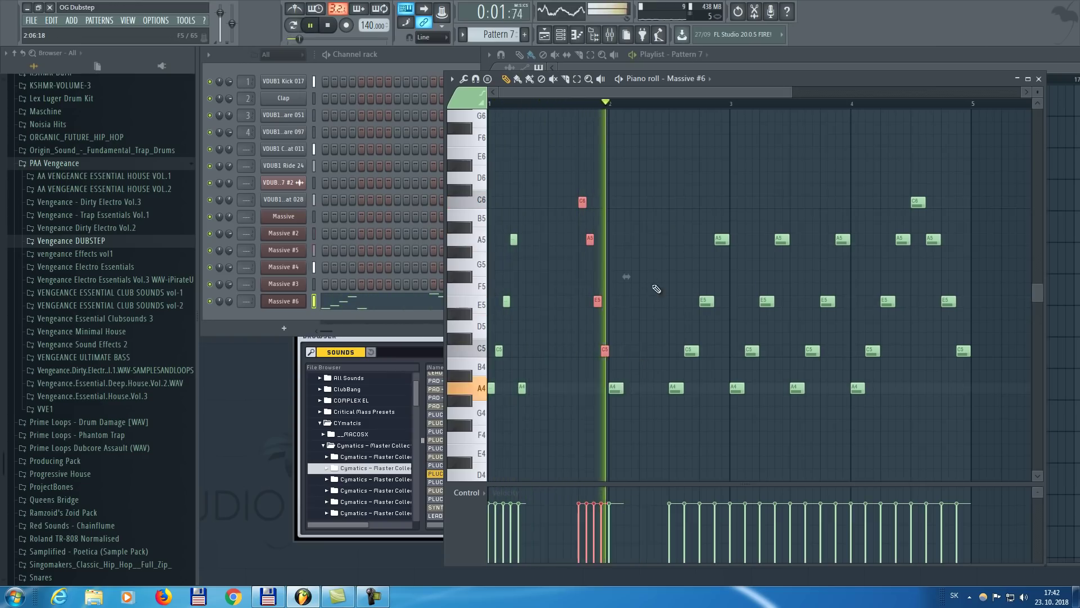
key("space")
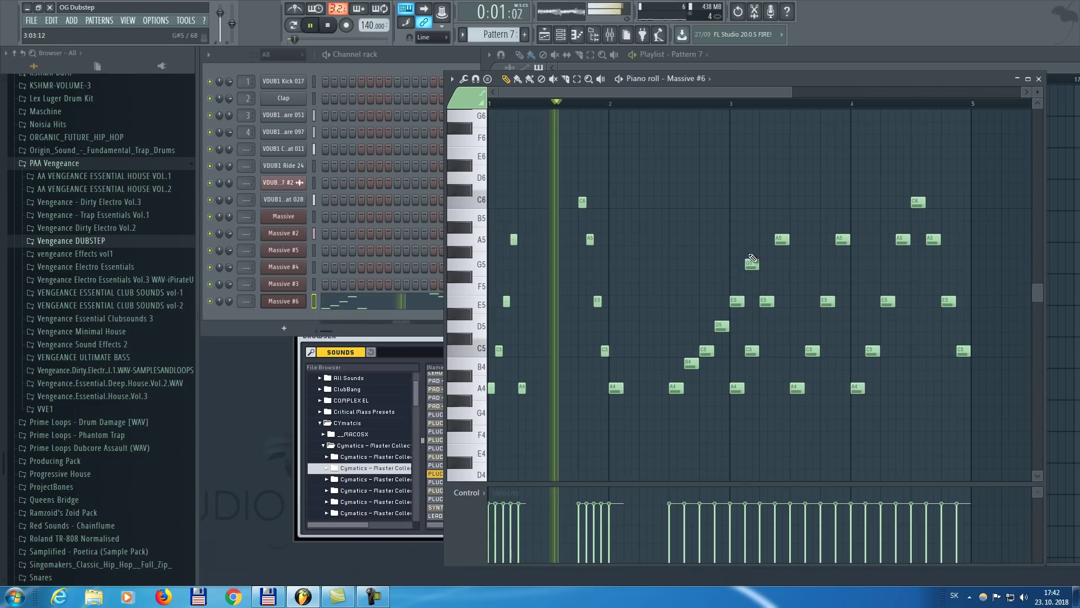
left_click_drag(723, 309, 677, 389)
left_click_drag(776, 326, 747, 325)
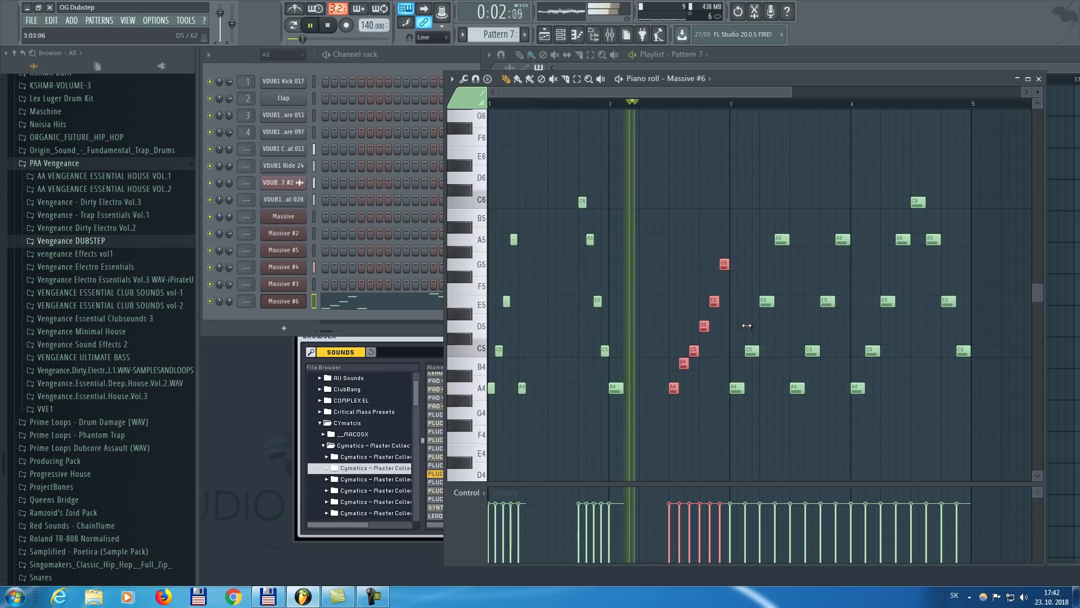
key("space")
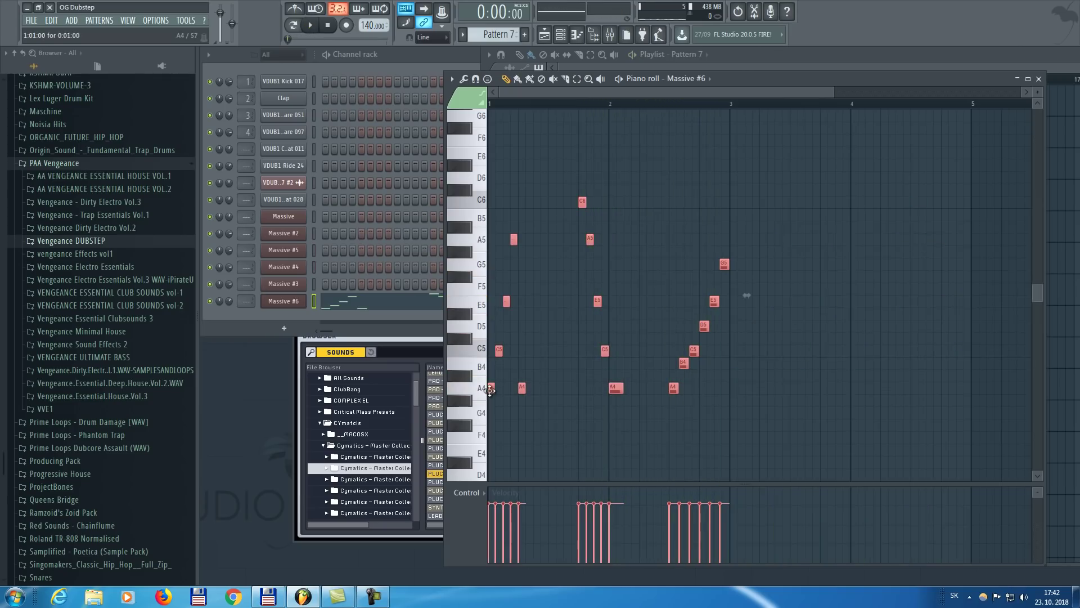
left_click_drag(492, 391, 734, 394)
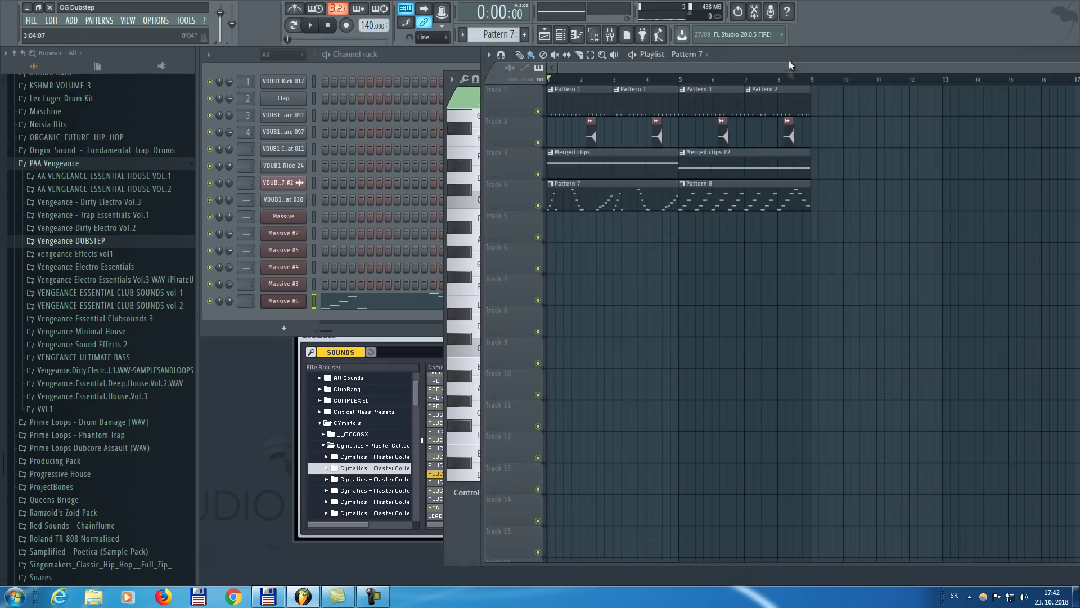
- Raise the Massive #2 notes in bars 3 and 4 of Merged clips to D3
left_click_drag(759, 286, 753, 233)
key("space")
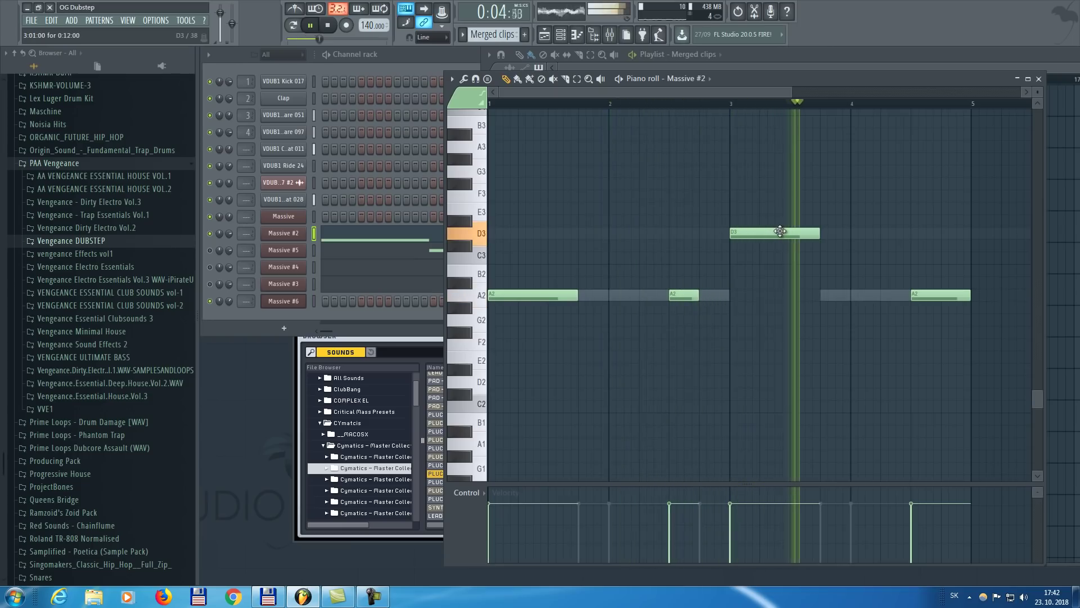
key("space")
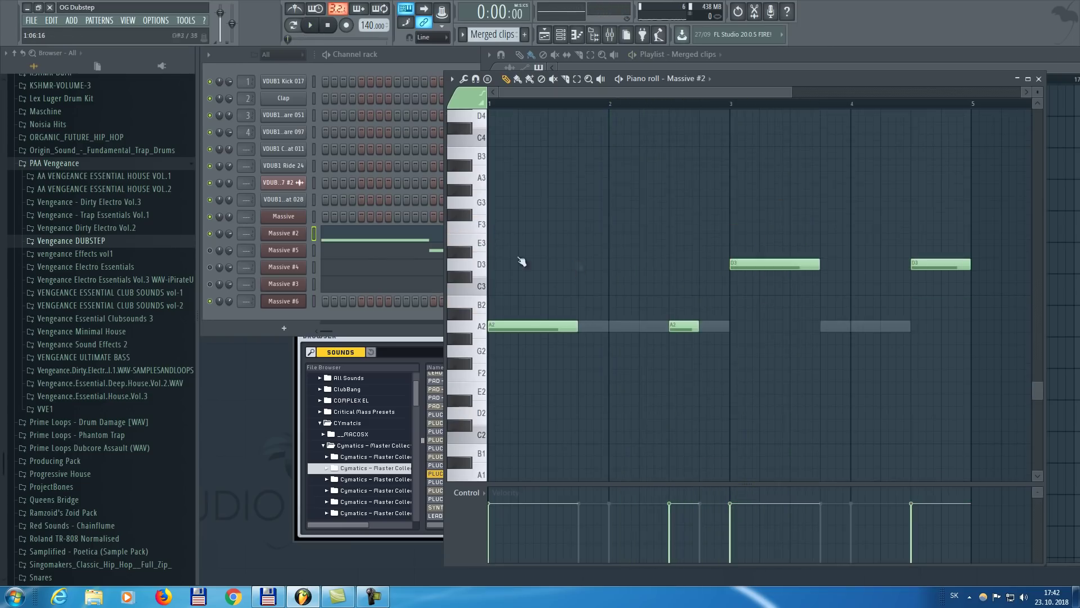
- Move the bar 3 and 4 notes of the other Massive channels in Merged clips to D2 and D3, and play the arrangement
left_click(373, 253)
left_click_drag(833, 293, 832, 232)
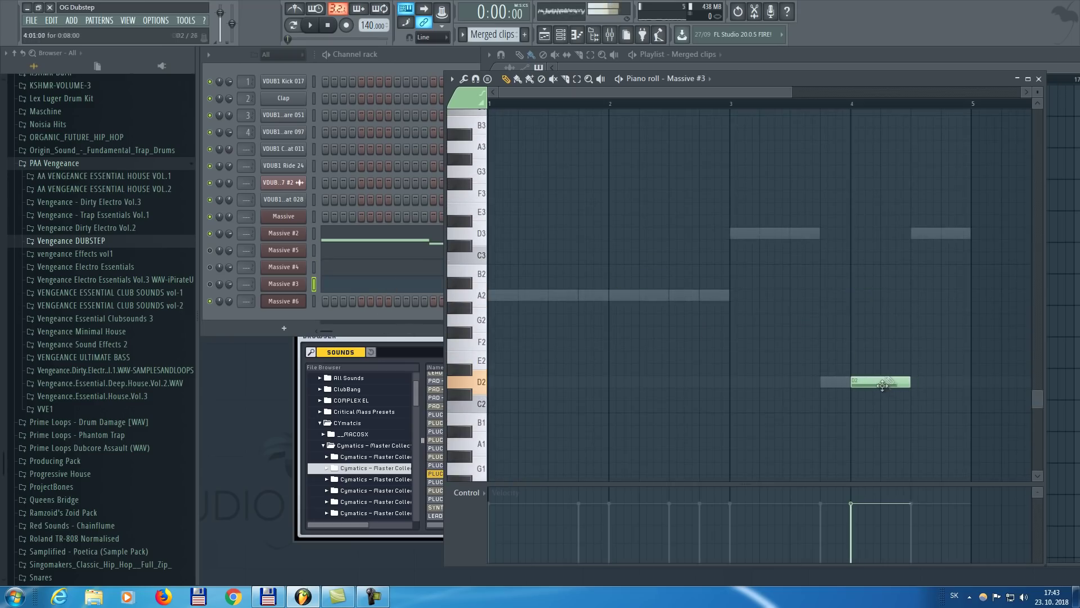
key("space")
key("F7")
key("space")
left_click(401, 239)
left_click(211, 255)
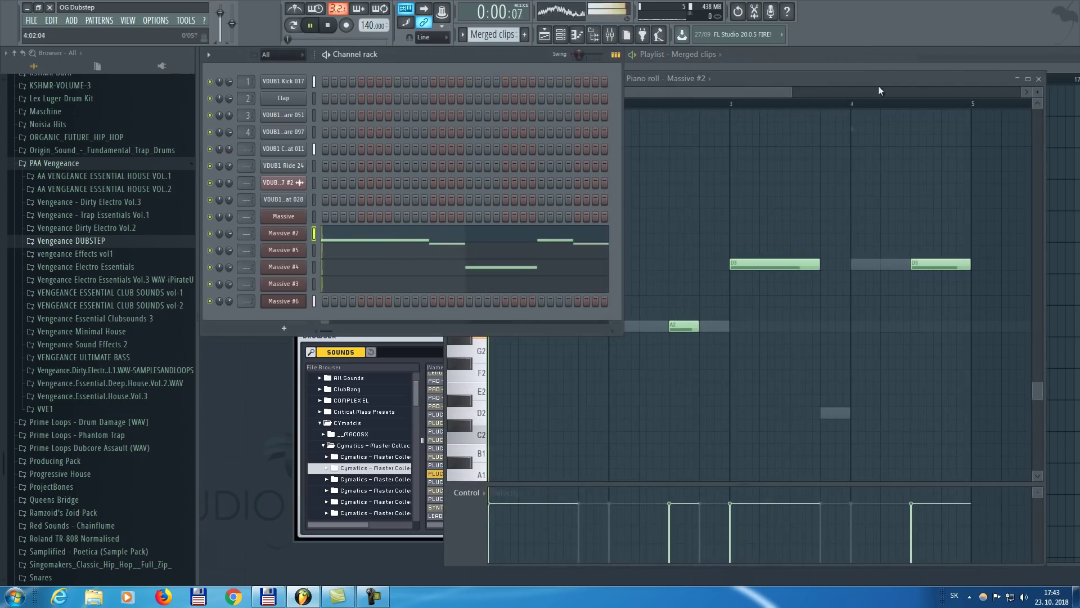
- Replace the Pattern 8 clip on playlist track 4 with Pattern 7, and raise the second-half notes of Merged clips #2
key("F5")
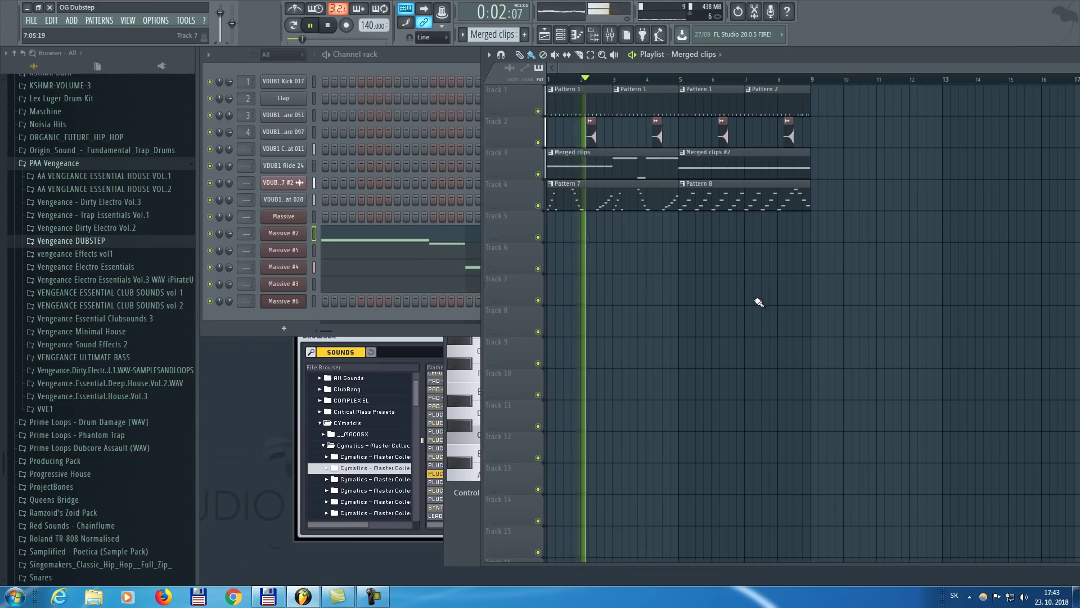
left_click(631, 197)
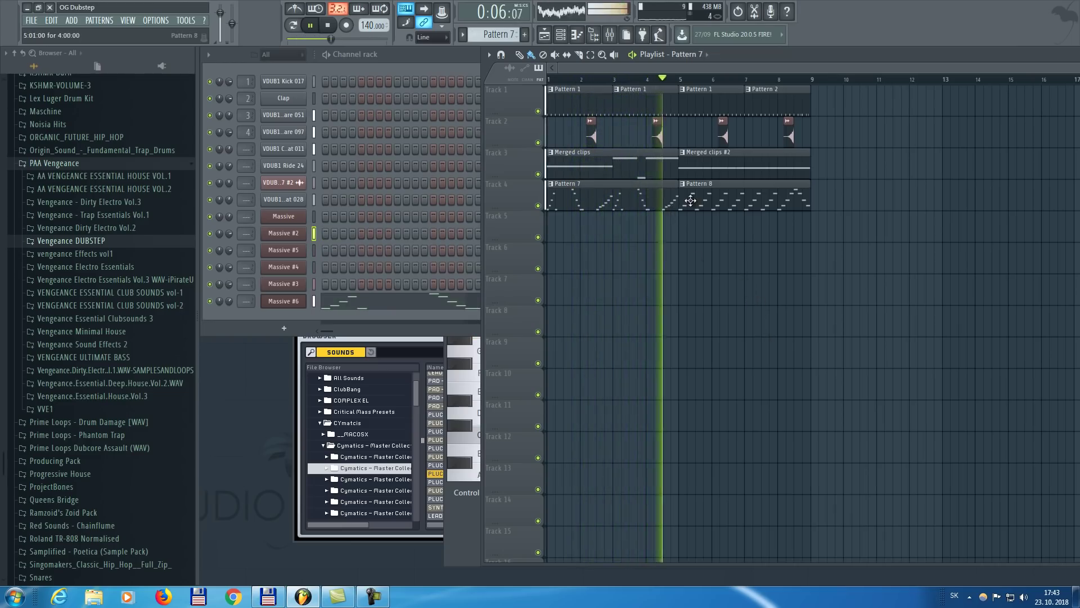
key("space")
left_click(693, 158)
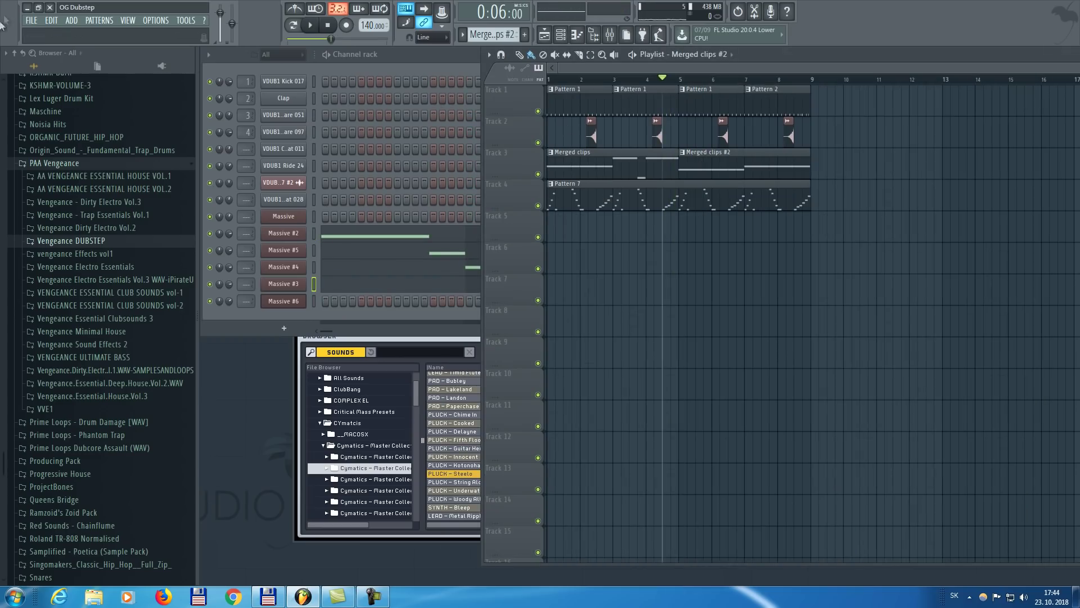
- Save the project
left_click(32, 21)
left_click(116, 72)
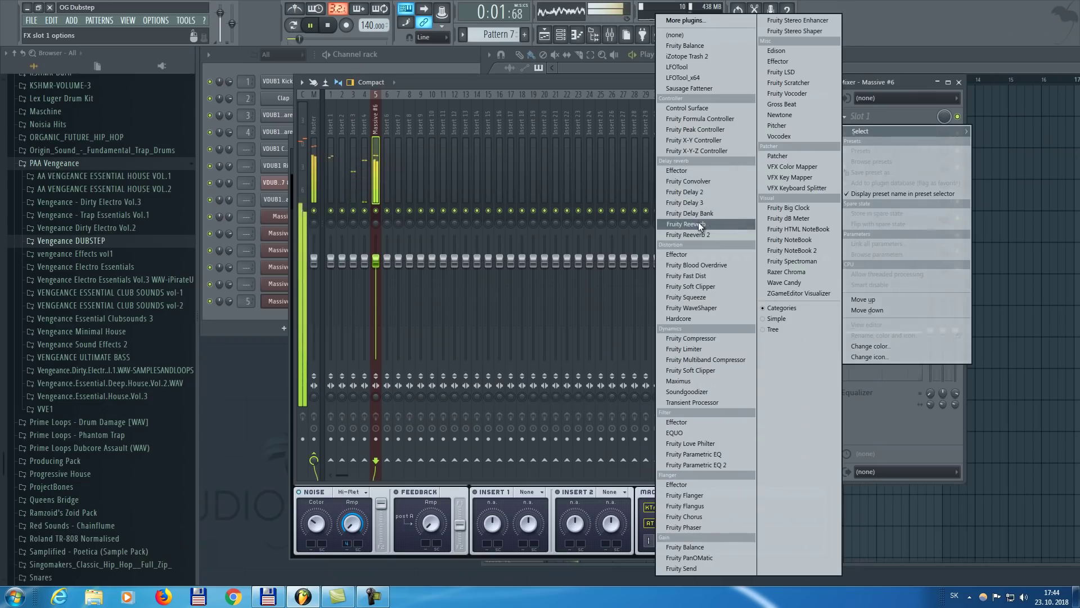
- Load Fruity Reeverb and Fruity Stereo Shaper on the Massive #6 mixer track, and apply the shaper's Stereoize 2 preset
left_click(698, 223)
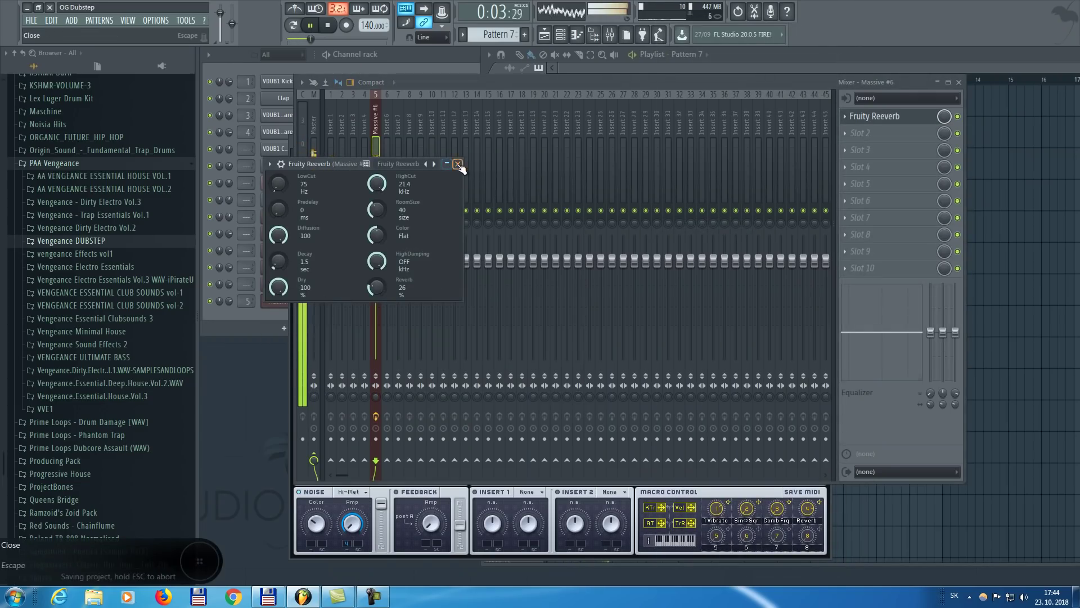
left_click(458, 164)
left_click(860, 133)
left_click(816, 21)
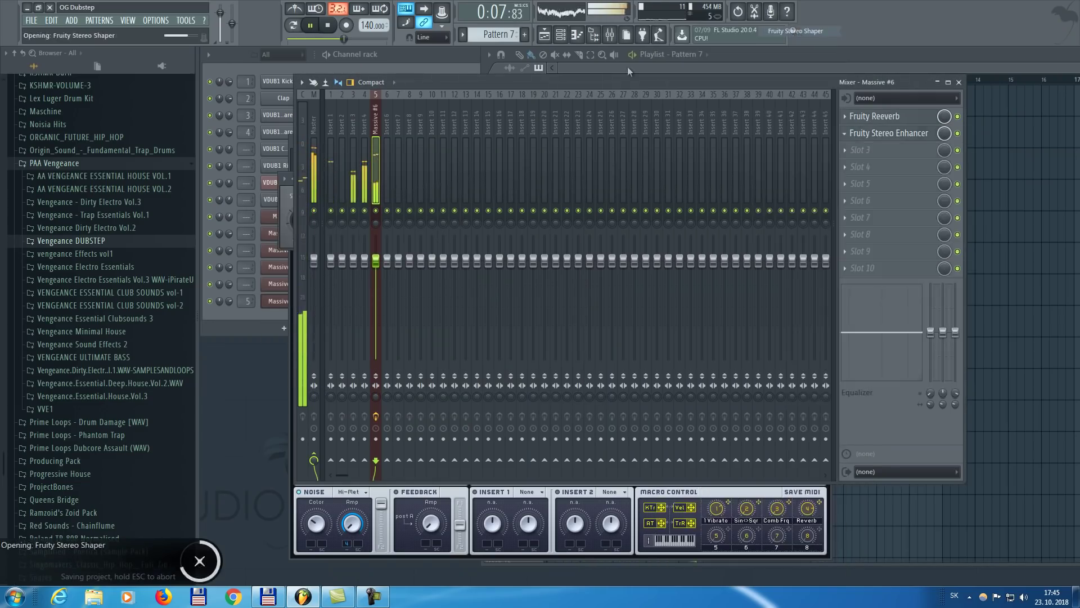
left_click(284, 179)
mouse_move(319, 212)
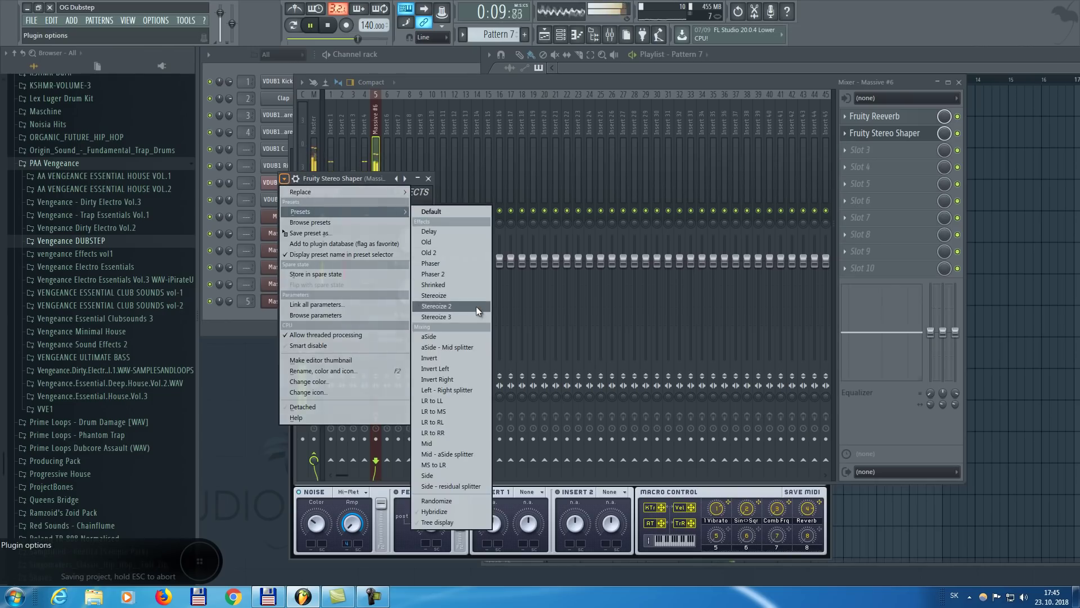
left_click(476, 307)
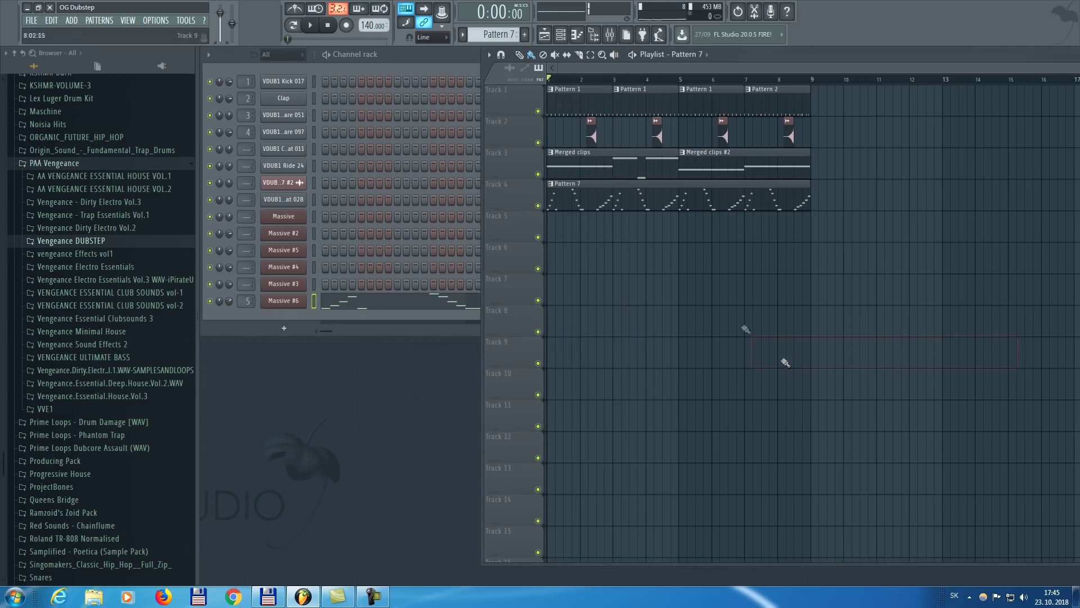
- Clone the Massive #6 channel and replace the clone's instrument with Serum
right_click(284, 301)
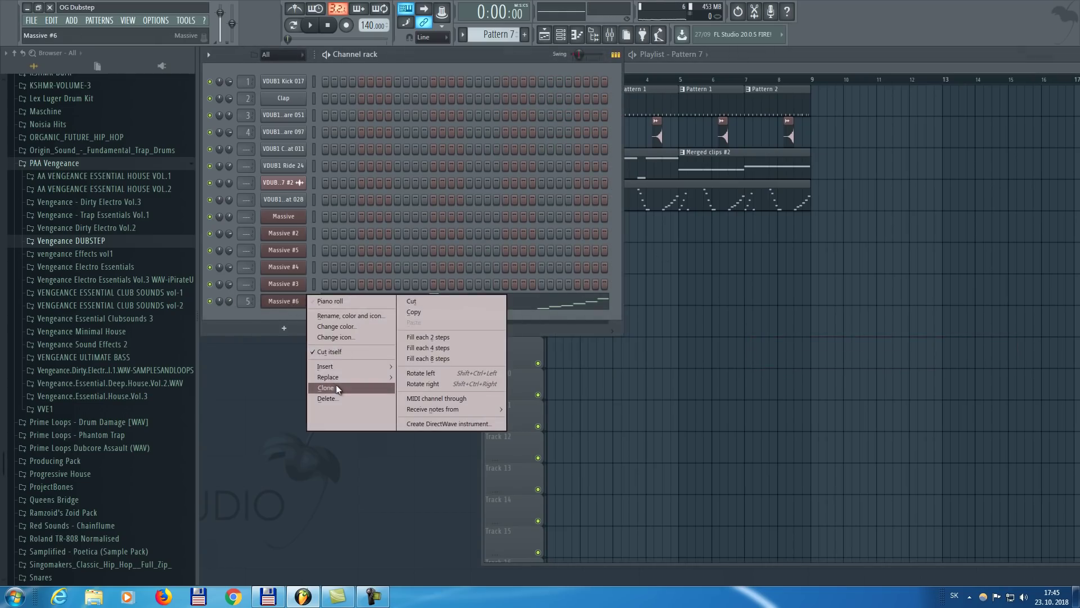
left_click(336, 384)
right_click(283, 318)
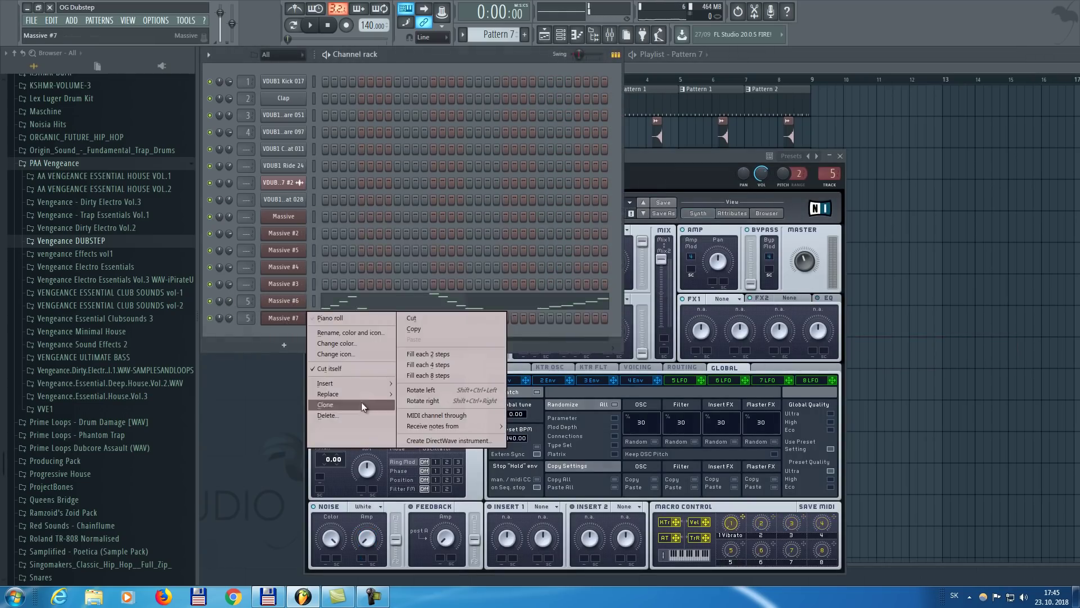
mouse_move(364, 400)
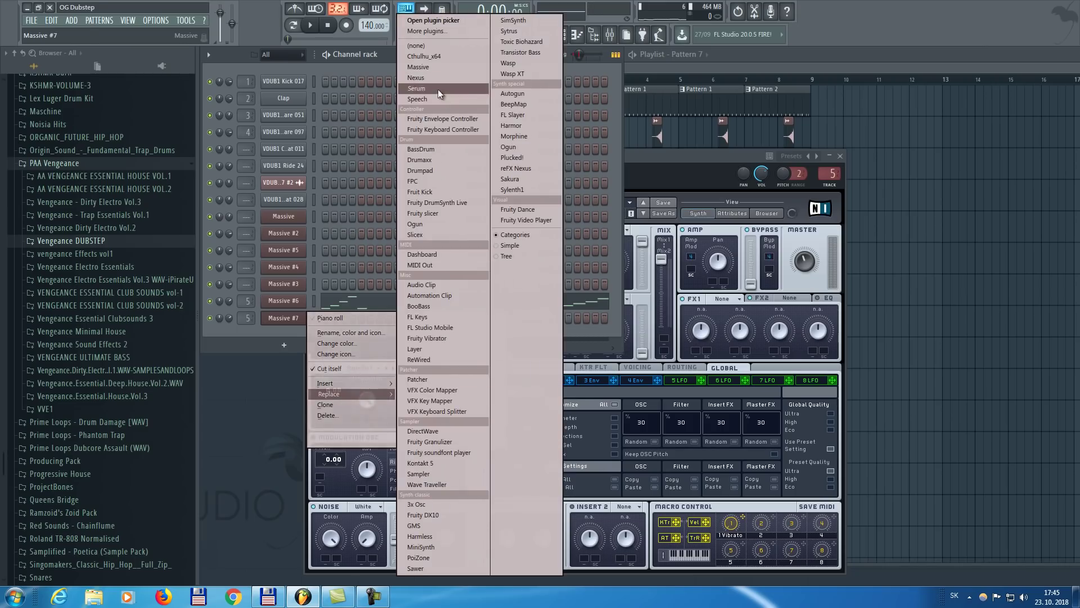
left_click(438, 89)
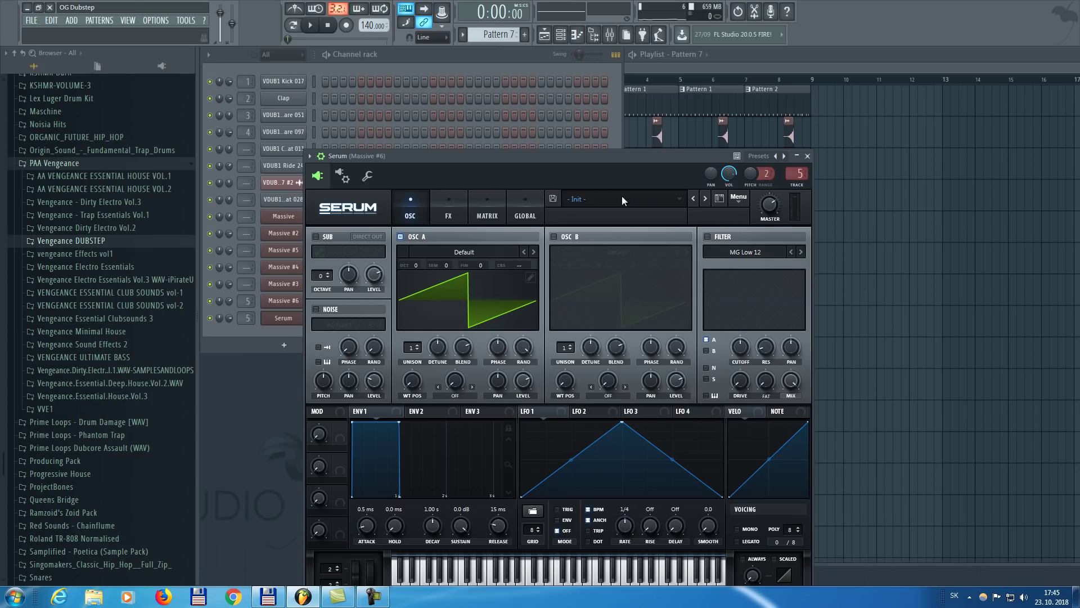
- Load the CHORD - Main Saw 01 preset from Essential Future Bass in Serum
left_click(622, 198)
mouse_move(673, 407)
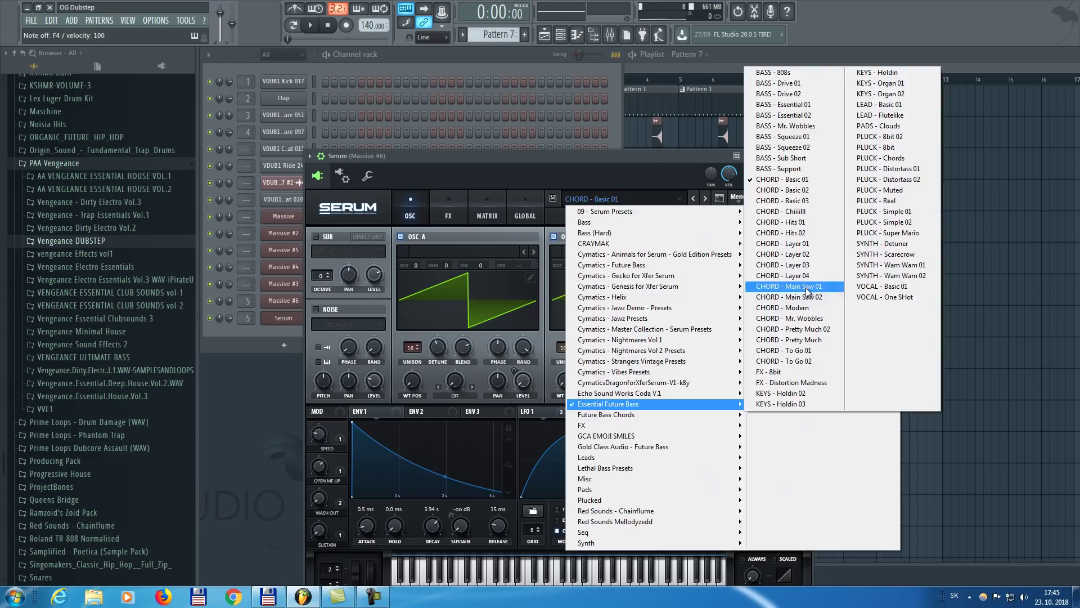
left_click(808, 288)
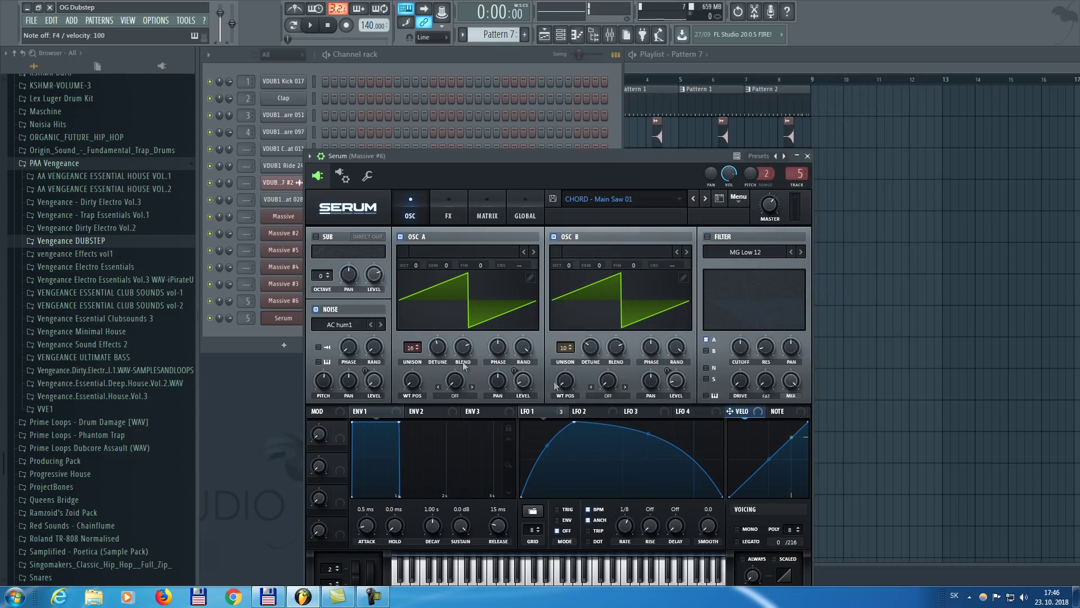
- Remove all LFO 1 destinations in Serum and raise the Env 1 attack to 471 ms
right_click(523, 411)
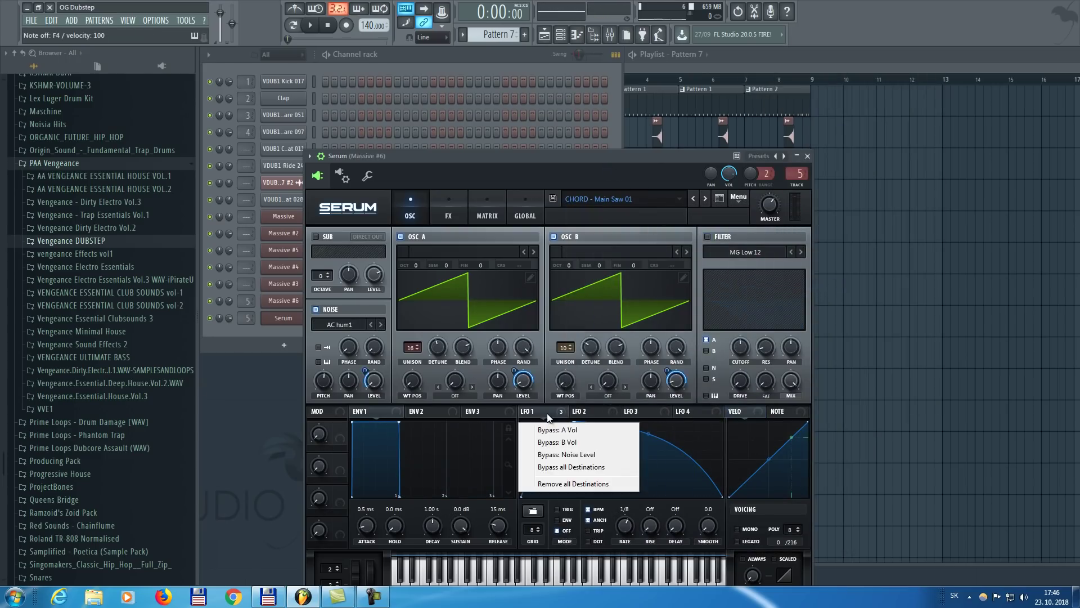
left_click(581, 484)
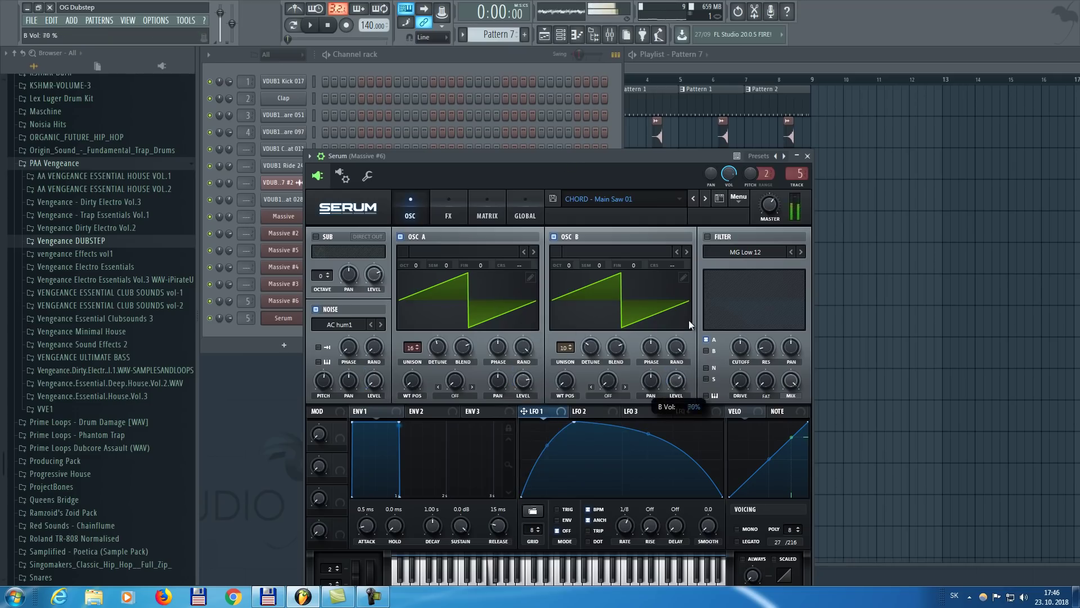
left_click_drag(367, 524, 376, 491)
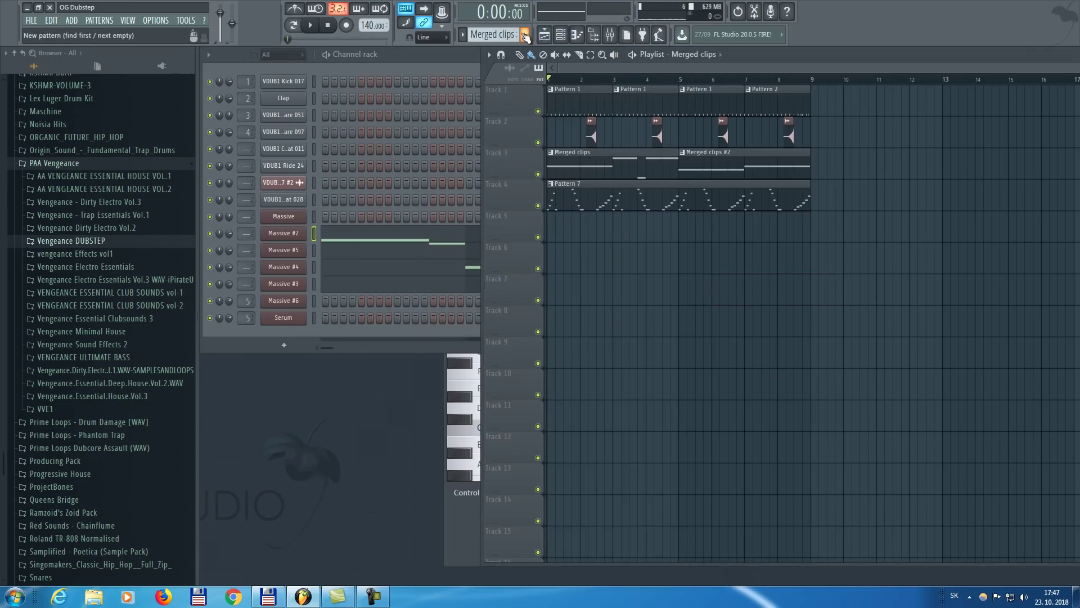
- Create a new pattern, paste the copied Massive #2 notes into the Serum channel and open its piano roll
left_click(525, 35)
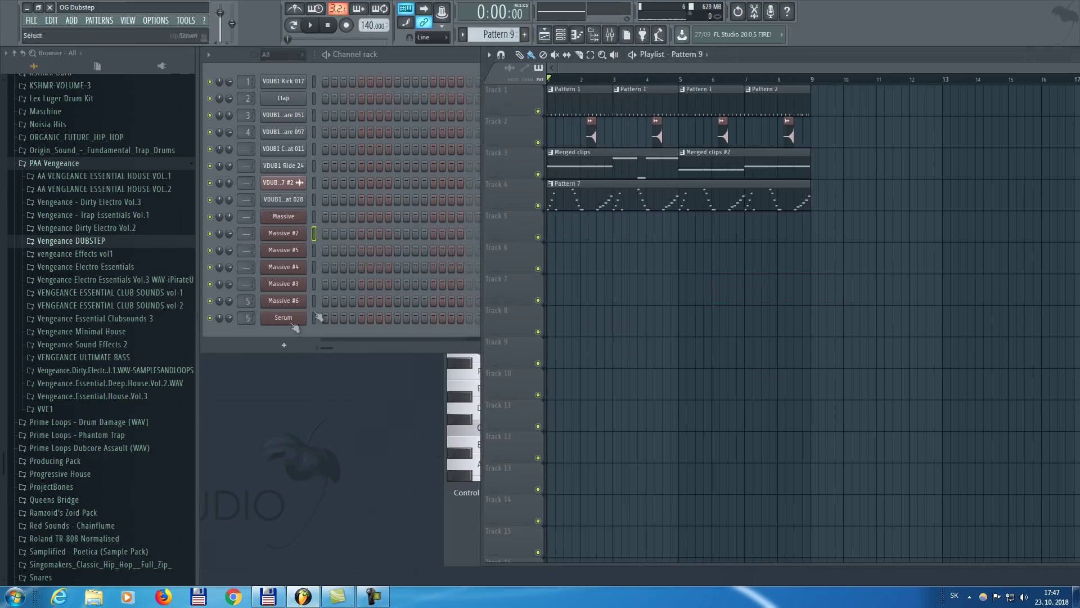
right_click(295, 321)
left_click(331, 319)
key("ctrl+v")
left_click(374, 325)
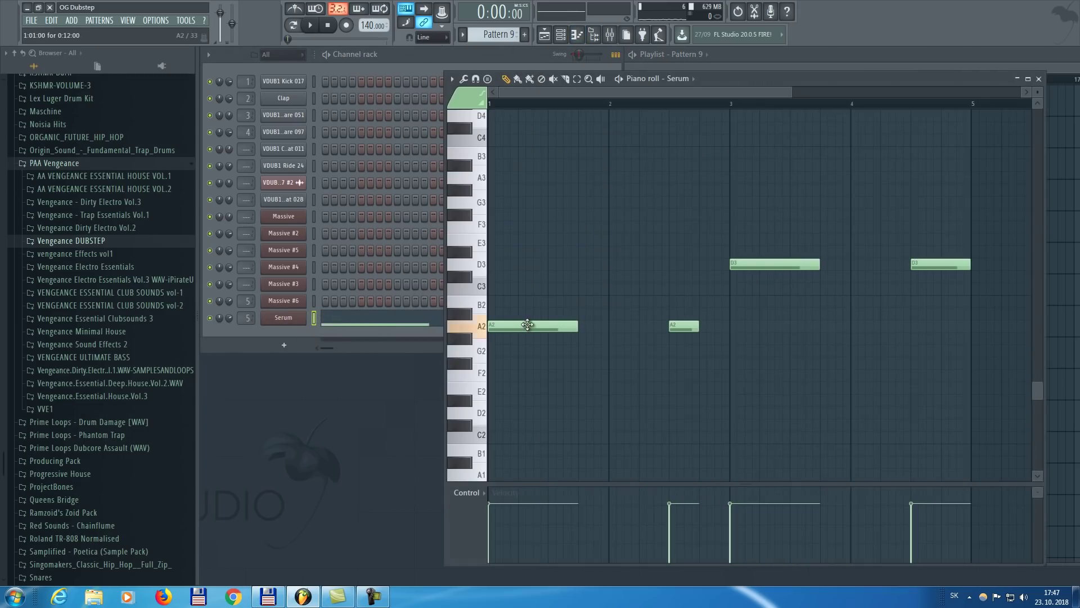
- Build an A3, E4 and C5 chord on the first note, raising the other notes an octave, and play the pattern
left_click_drag(498, 252, 479, 235)
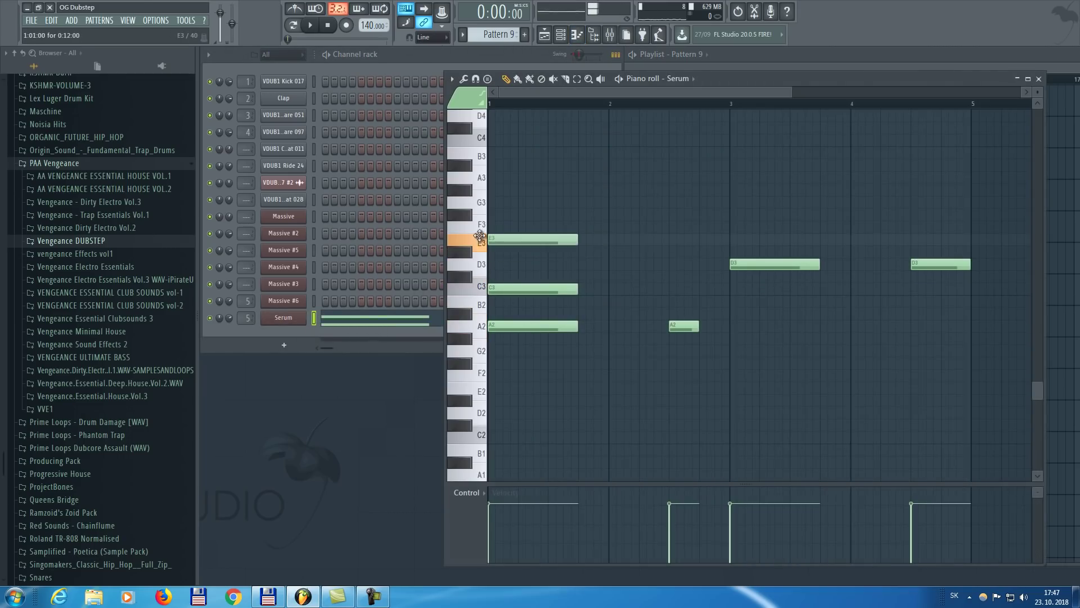
left_click(519, 292, "ctrl")
key("ctrl+Up")
key("ctrl+Up")
key("l")
key("space")
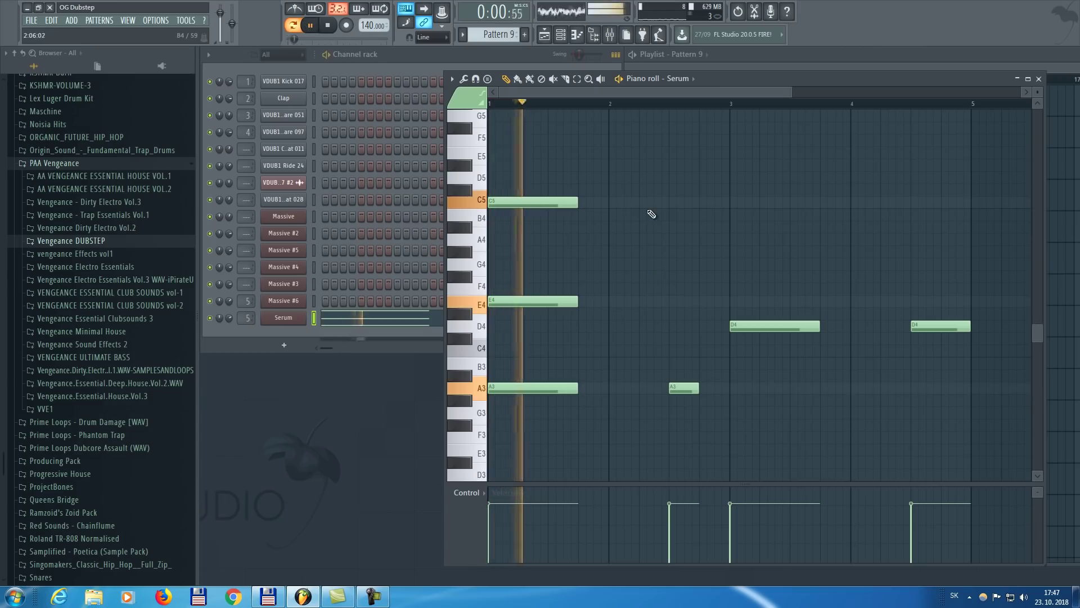
- Add E5 to the bar 1 chord and lengthen its notes to one full bar
key("space")
mouse_move(524, 202)
left_mouse_down()
mouse_move(523, 157)
mouse_move(516, 207)
left_mouse_up()
left_click_drag(481, 162, 483, 152)
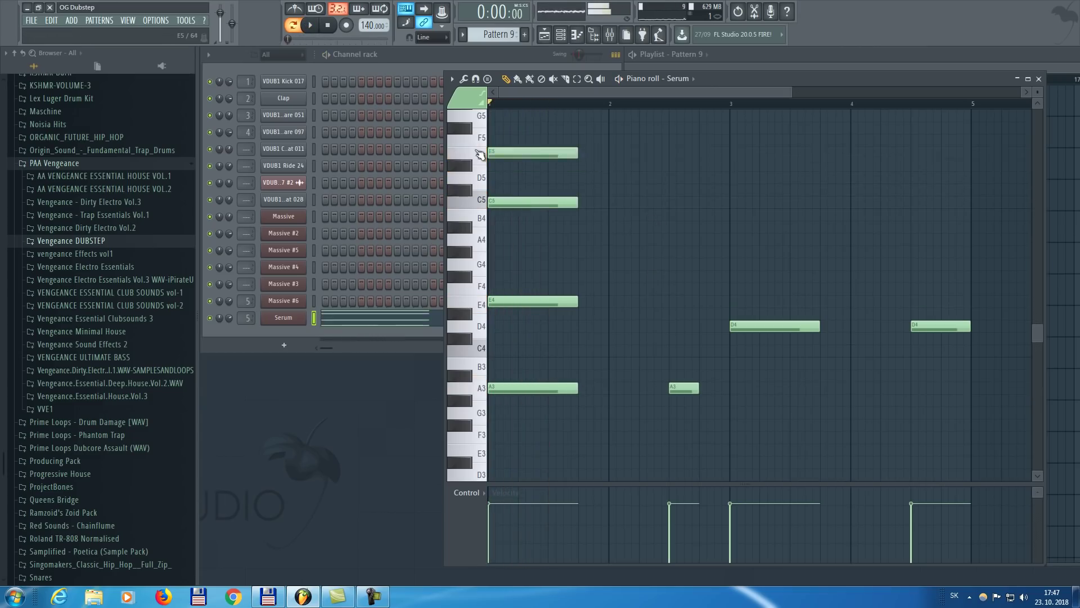
key("space")
left_click(283, 317)
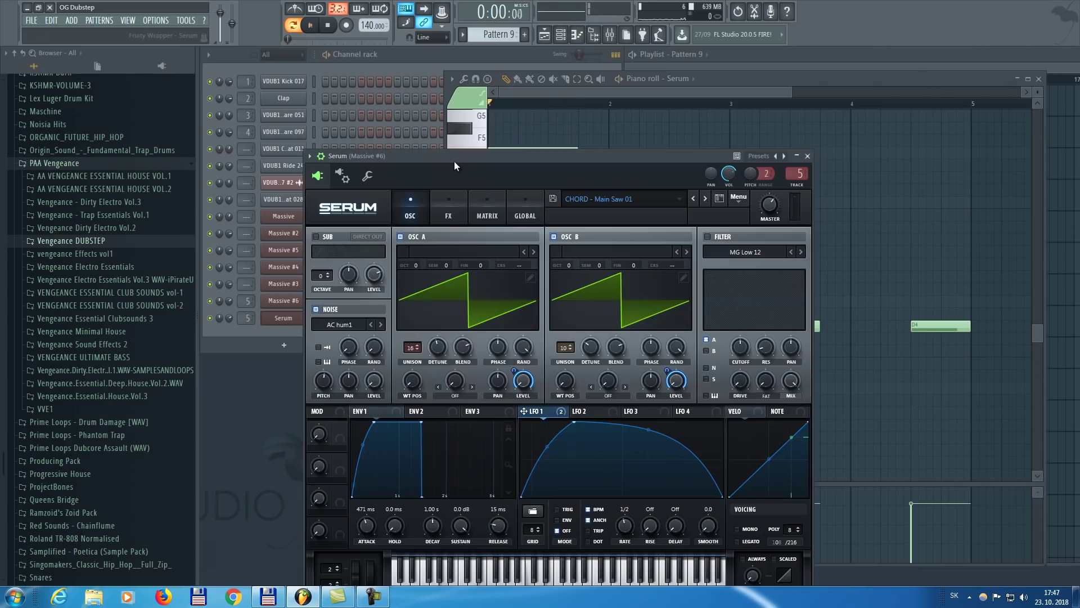
left_click(808, 156)
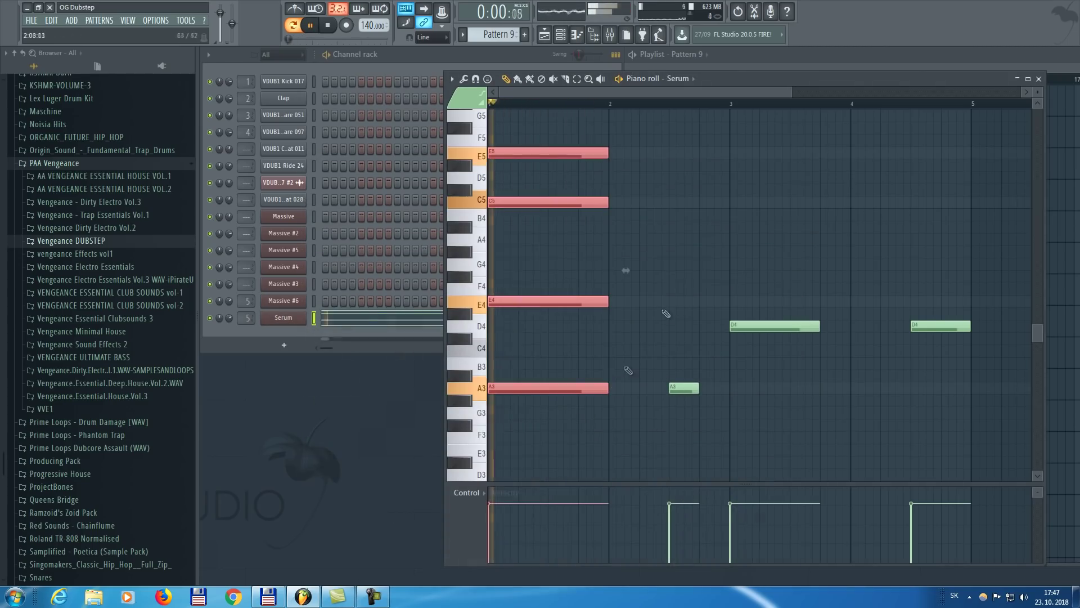
- Extend the first chord to the end of bar 2 and stack A4 and F5 over the D4 note in bar 3
key("space")
left_click(743, 303)
left_click_drag(608, 301, 731, 292)
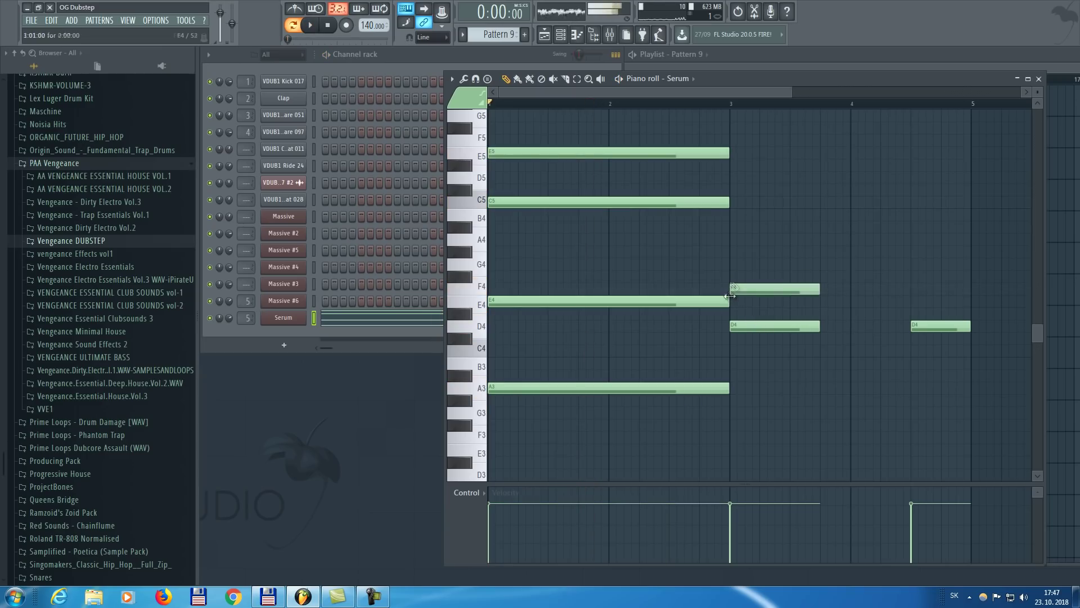
left_click_drag(733, 255, 734, 235)
key("ctrl+Up")
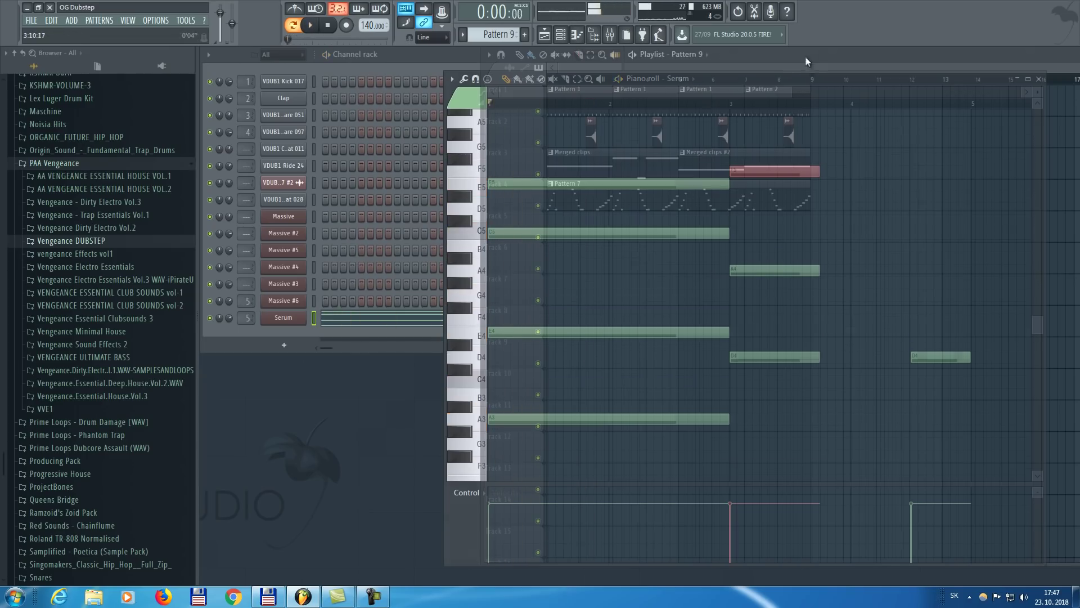
- View the Merged clips notes for reference, return to Pattern 9 and play its Serum chords
left_click(1039, 79)
double_click(619, 163)
left_click(1038, 79)
left_click(463, 34)
left_click(495, 138)
key("space")
left_click(336, 318)
left_click_drag(229, 317, 229, 324)
key("space")
- Lengthen the bar 3 chord to one full bar with E5 as its top note, and play it
left_click(804, 272)
mouse_move(777, 171)
left_mouse_down()
mouse_move(778, 160)
mouse_move(777, 171)
left_mouse_up()
mouse_move(745, 271)
left_mouse_down()
mouse_move(745, 282)
mouse_move(745, 271)
left_mouse_up()
left_click_drag(751, 171, 833, 369)
key("space")
key("space")
left_click_drag(819, 271, 875, 271)
key("space")
key("space")
left_click_drag(855, 357, 849, 357)
- Fill bar 4 with F5 over extended A4 and D4 notes in place of the short D4, and add a D3 bass note spanning bars 3 and 4
left_click(854, 171)
right_click(940, 358)
left_click_drag(754, 248, 969, 357)
left_click(727, 466)
scroll(751, 428, "down", 3)
key("space")
left_click_drag(756, 358, 764, 395)
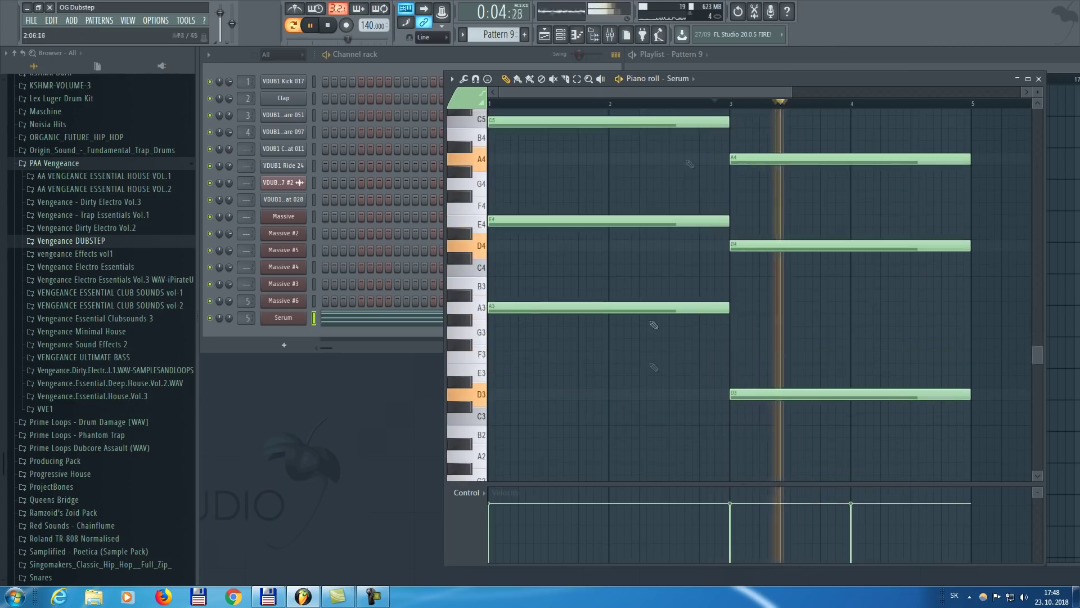
scroll(653, 366, "down", 2)
scroll(664, 254, "up", 2)
key("space")
- Route the Serum channel to mixer track 6 and load Fruity parametric EQ 2 in its first effect slot
left_click(681, 55)
left_click(293, 320)
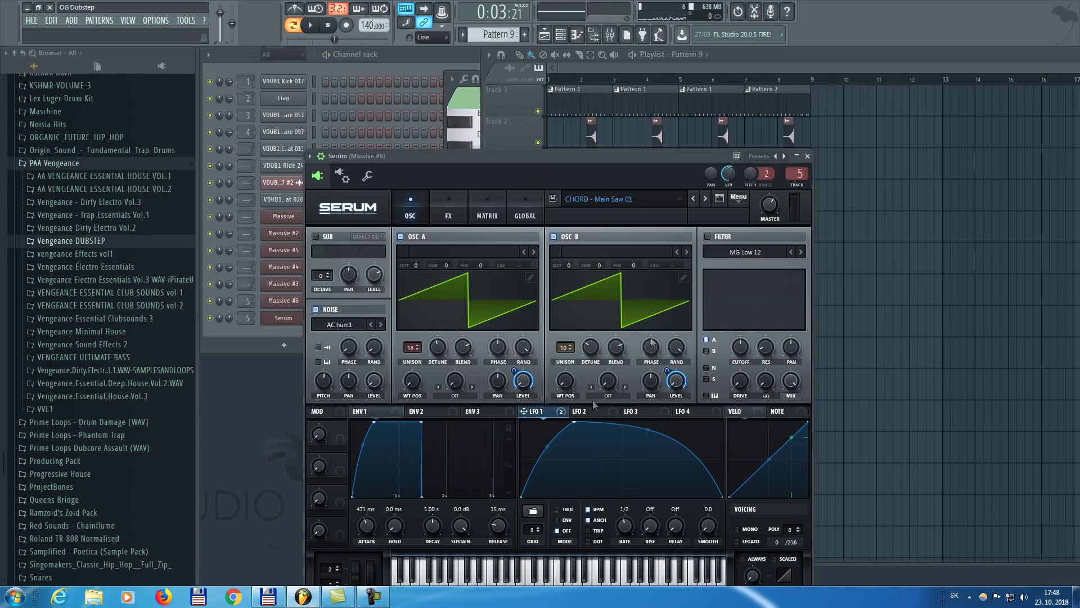
left_click(806, 186)
left_click(860, 115)
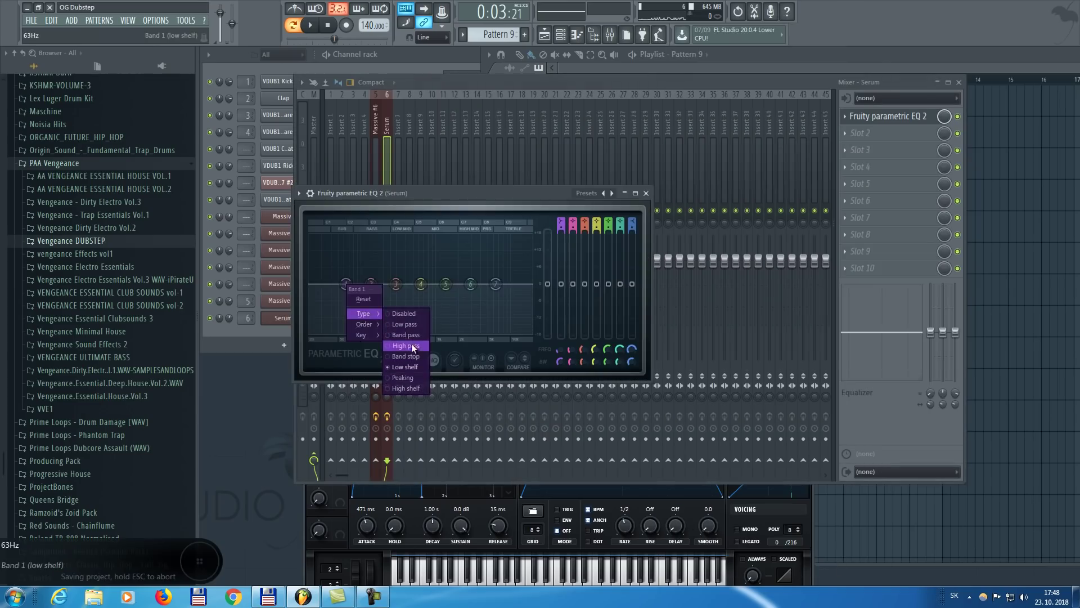
- Change EQ band 1 to a high pass cutting Serum's lows, and dip bands 5 and 6 slightly
left_click(412, 345)
left_click_drag(345, 283, 387, 295)
key("space")
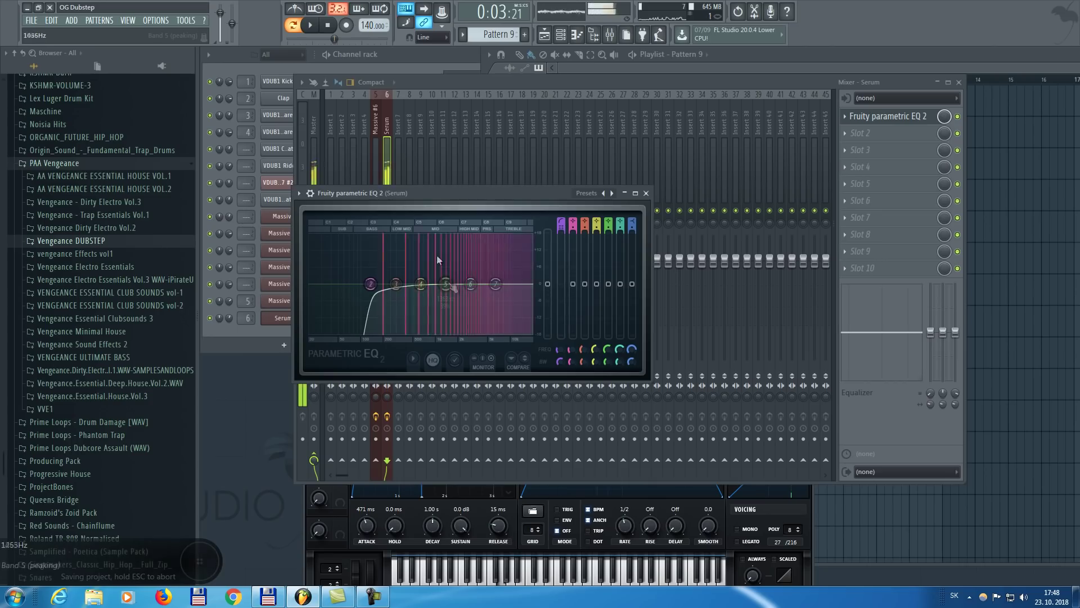
mouse_move(445, 284)
left_mouse_down()
mouse_move(513, 345)
mouse_move(547, 352)
mouse_move(406, 287)
mouse_move(446, 292)
left_mouse_up()
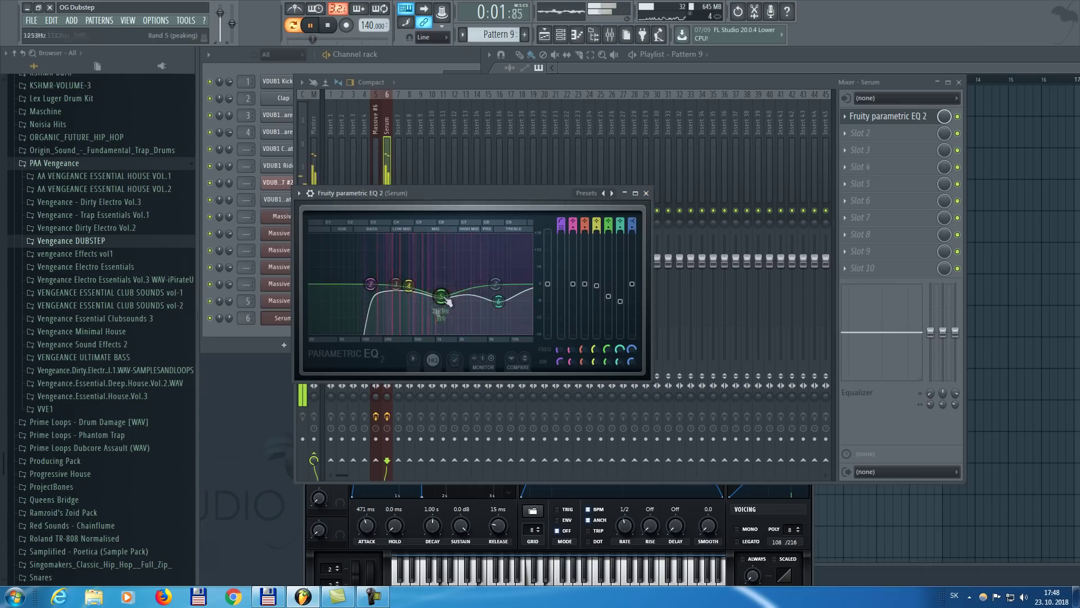
left_click(646, 193)
- Place Pattern 9 at the start of playlist track 5 and play the arrangement
key("F5")
key("space")
left_click_drag(623, 251, 549, 221)
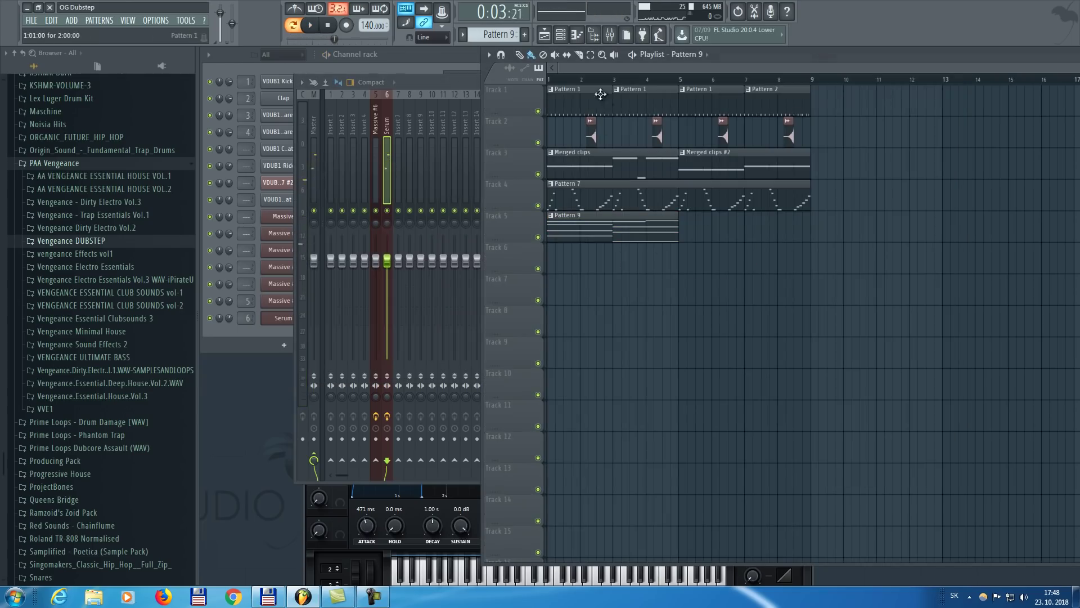
key("space")
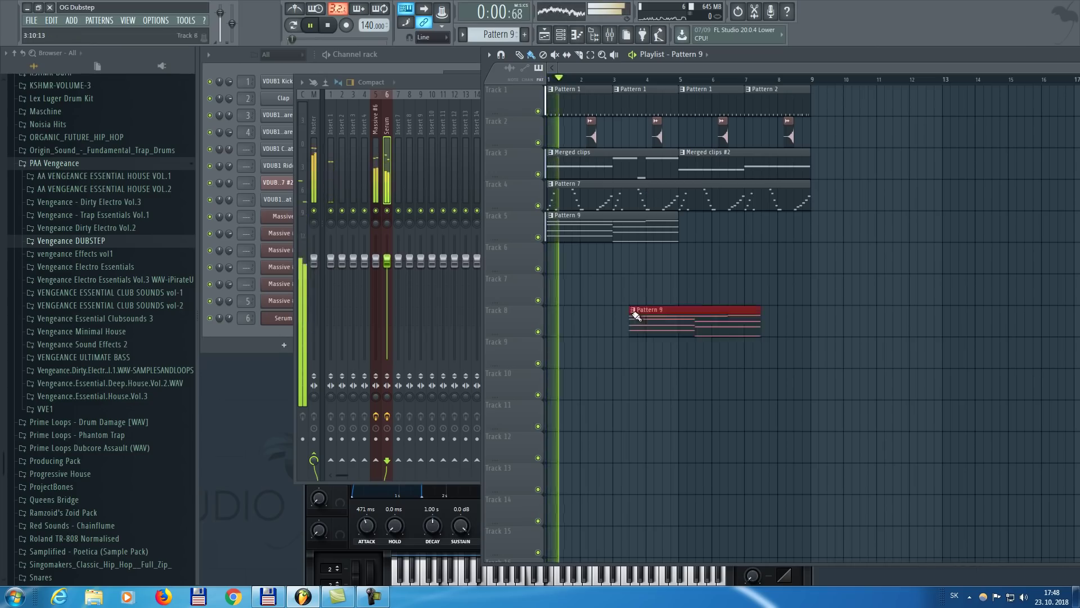
left_click(381, 56)
key("space")
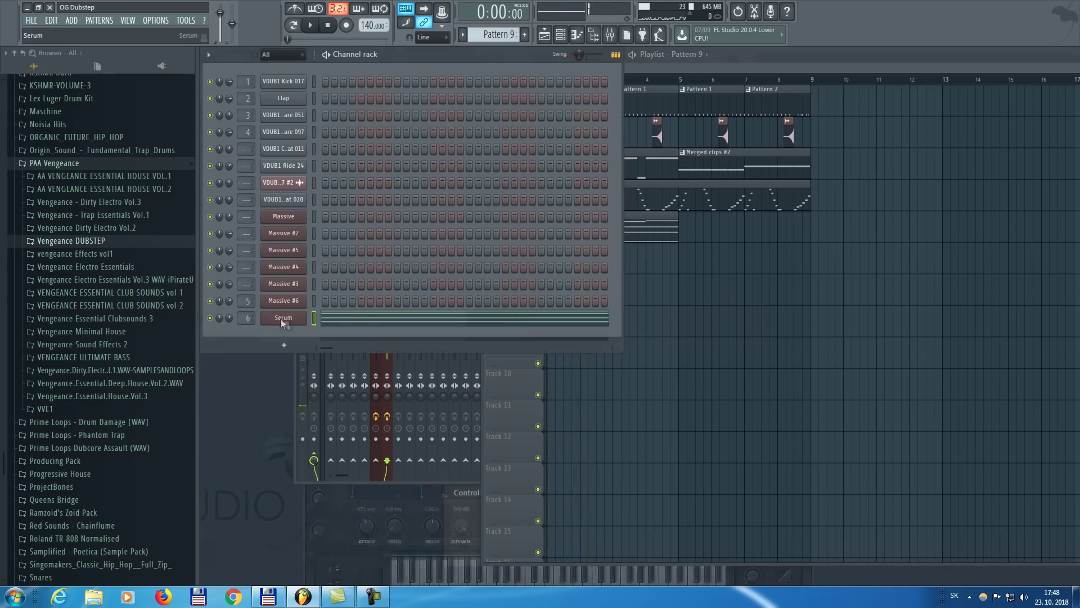
- Remove all LFO 1 destinations in Serum again and set the Env 1 attack to 766 ms
left_click(280, 318)
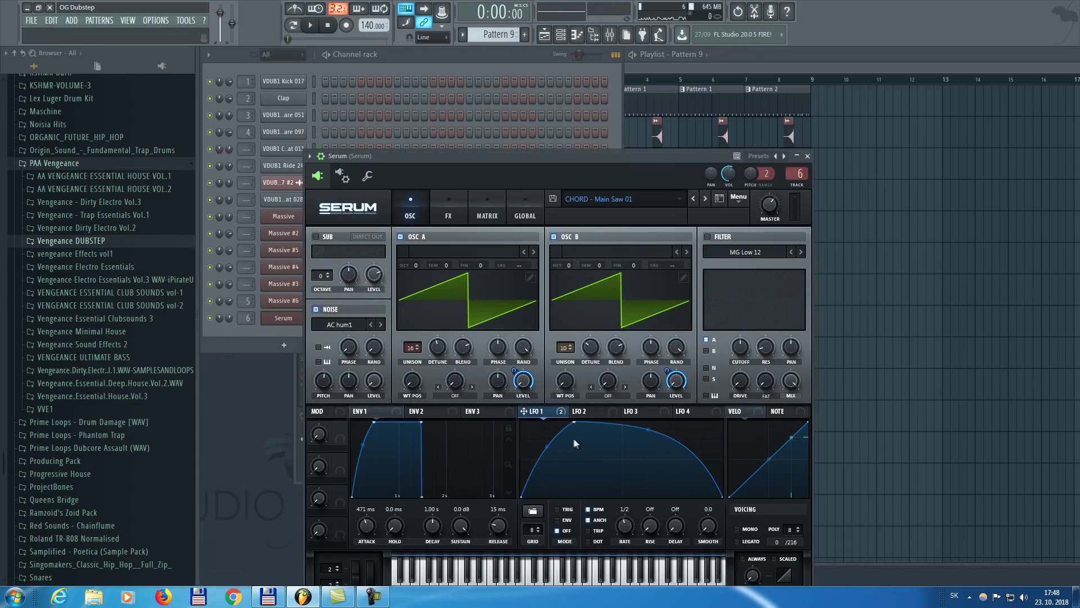
right_click(538, 417)
left_click(557, 474)
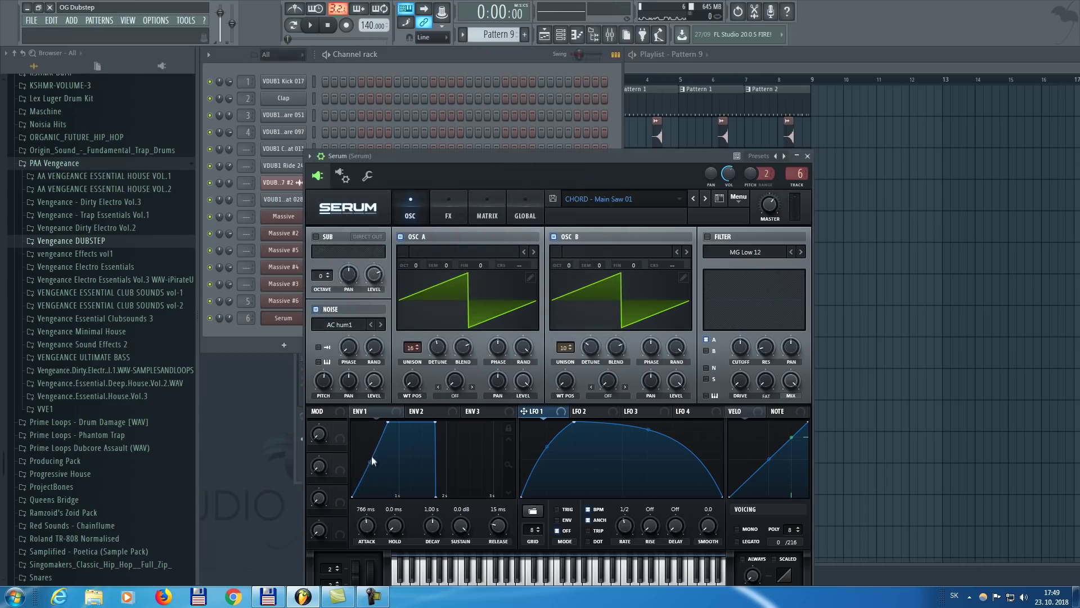
- Select the bar 1–2 chord in Serum's piano roll and shorten it to one bar
left_click(453, 51)
left_click(404, 315)
left_click_drag(640, 147, 645, 375)
left_click_drag(725, 360, 622, 360)
- Try duplicating the one-bar chord into bar 2, play it, and undo the copy
key("ctrl+b")
key("space")
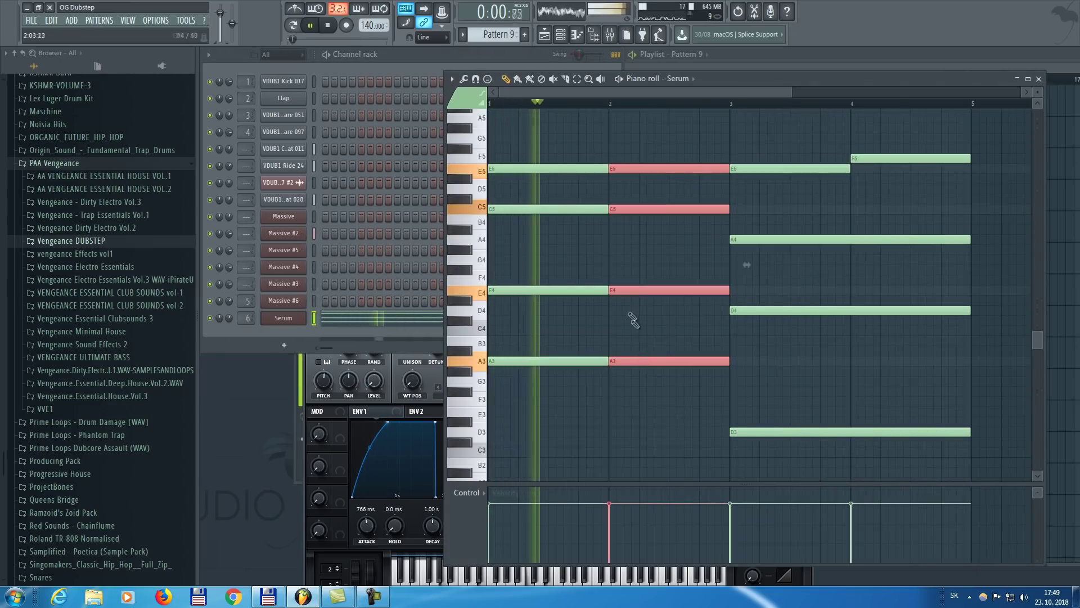
key("space")
key("ctrl+z")
- Shorten the first chord to half a bar and duplicate it three times to fill bars 1 and 2
left_click_drag(608, 169, 549, 169)
key("ctrl+b")
key("ctrl+b")
key("ctrl+b")
key("space")
- Shorten the A4, D4 and D3 notes starting in bar 3 to one bar
left_click(666, 137, "ctrl")
left_click_drag(801, 145, 832, 482)
left_click(973, 224, "ctrl")
key("space")
left_click_drag(977, 220, 906, 481)
left_click_drag(969, 420, 856, 419)
- Cut the bar 3 chord to half-bar notes and repeat them across bars 3 and 4 beneath the one-bar F5
left_click(830, 157, "ctrl+shift")
scroll(831, 169, "down", 1)
left_click_drag(849, 292, 803, 288)
key("space")
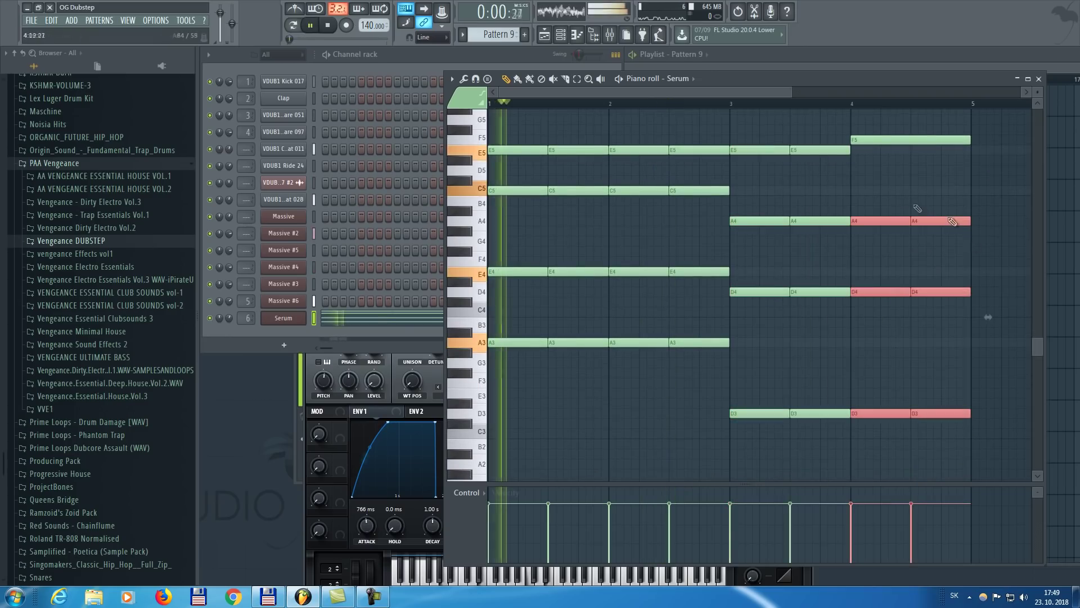
left_click(883, 187, "ctrl")
scroll(708, 106, "down", 2)
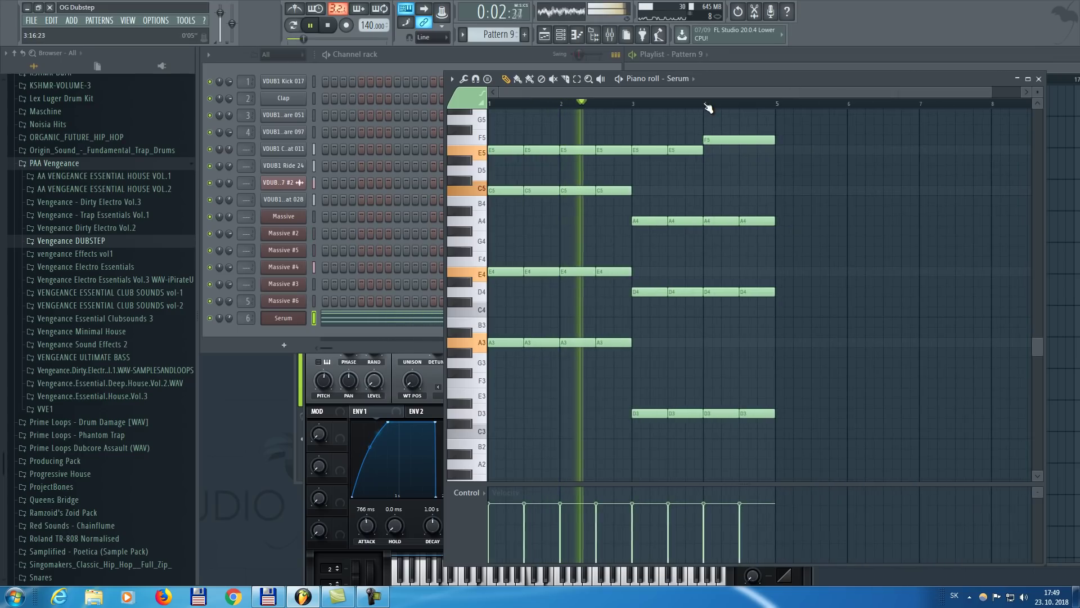
- Build a one-bar chord of F3, C4, A4 and A5 at bar 5 of the Serum part and play it
scroll(706, 108, "down", 1)
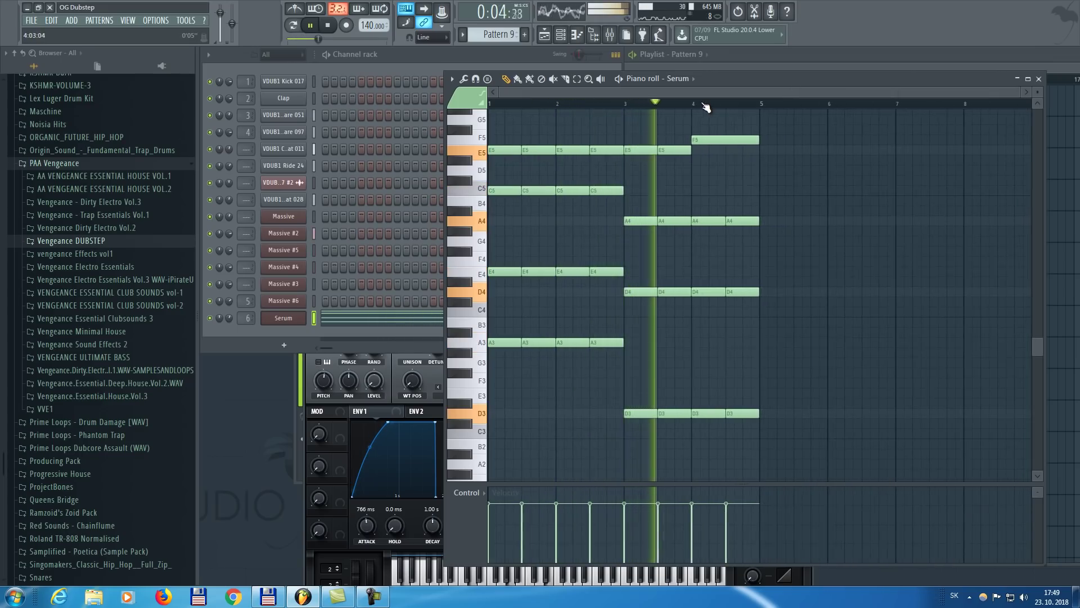
key("space")
scroll(706, 107, "up", 3)
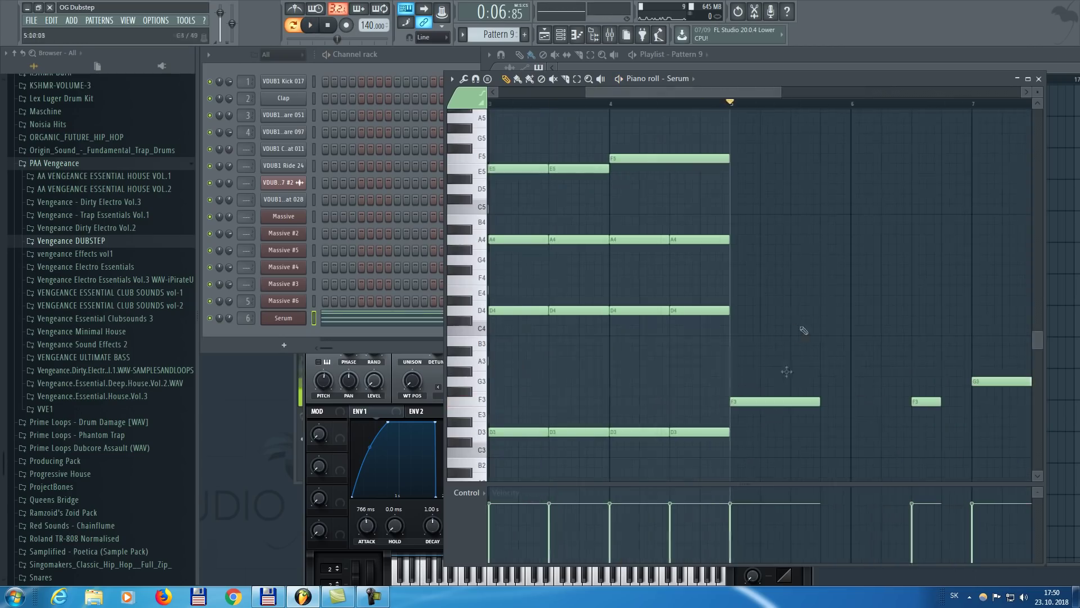
key("space")
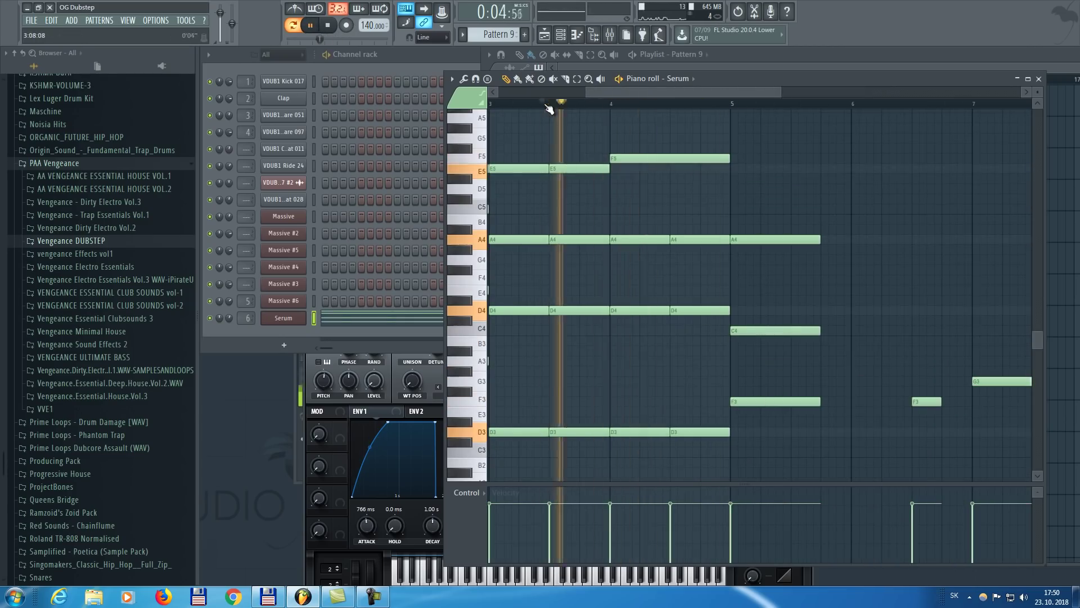
left_click(731, 138)
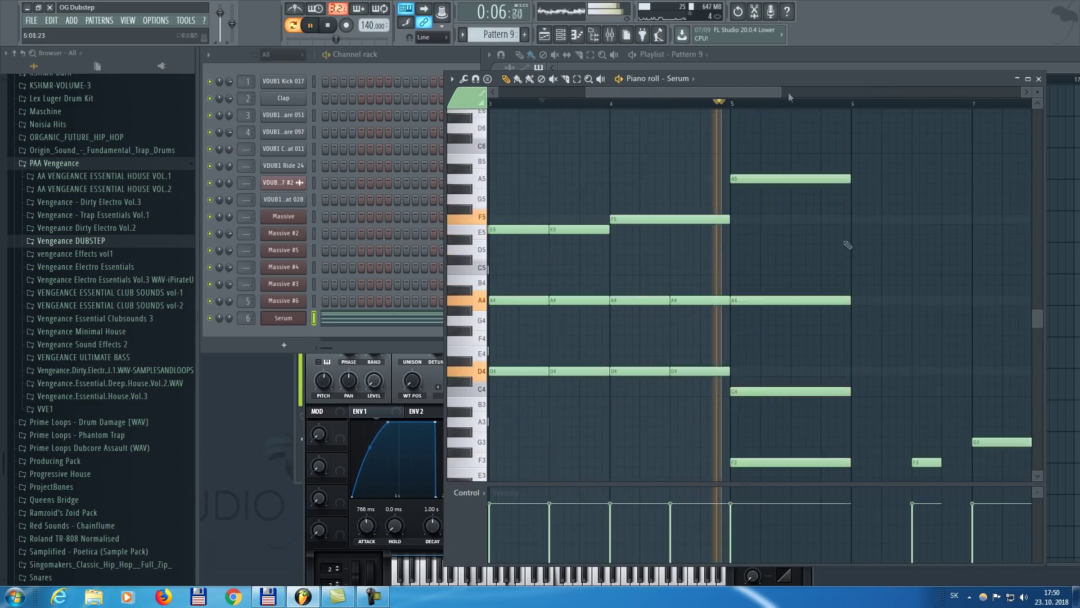
- Extend the bar 5 chord to two bars and add a two-bar G3, D4, A#4 and A#5 chord at bar 7
key("space")
left_click(848, 401)
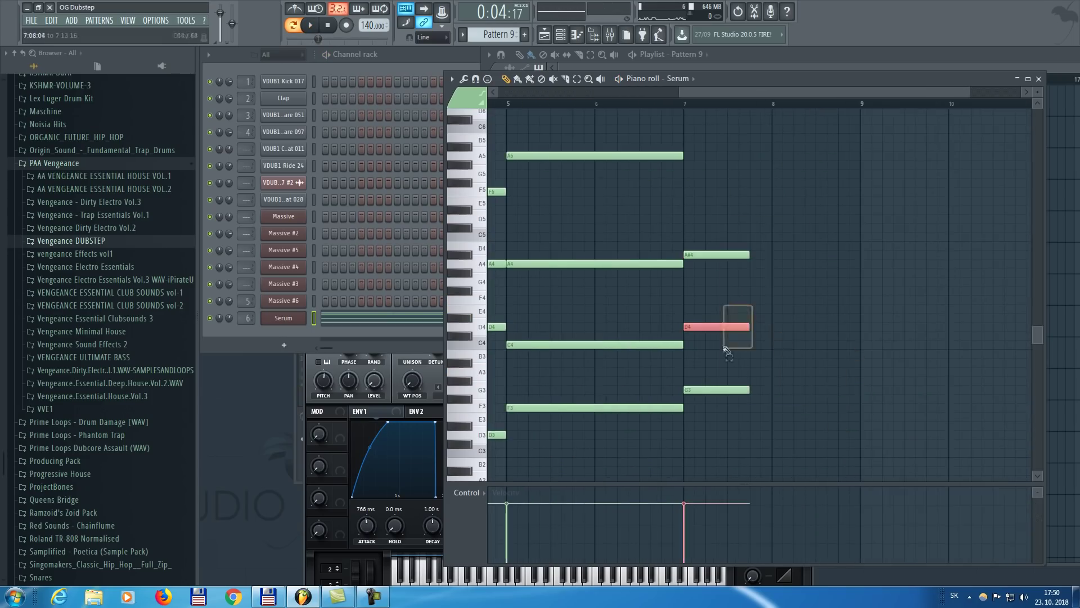
key("space")
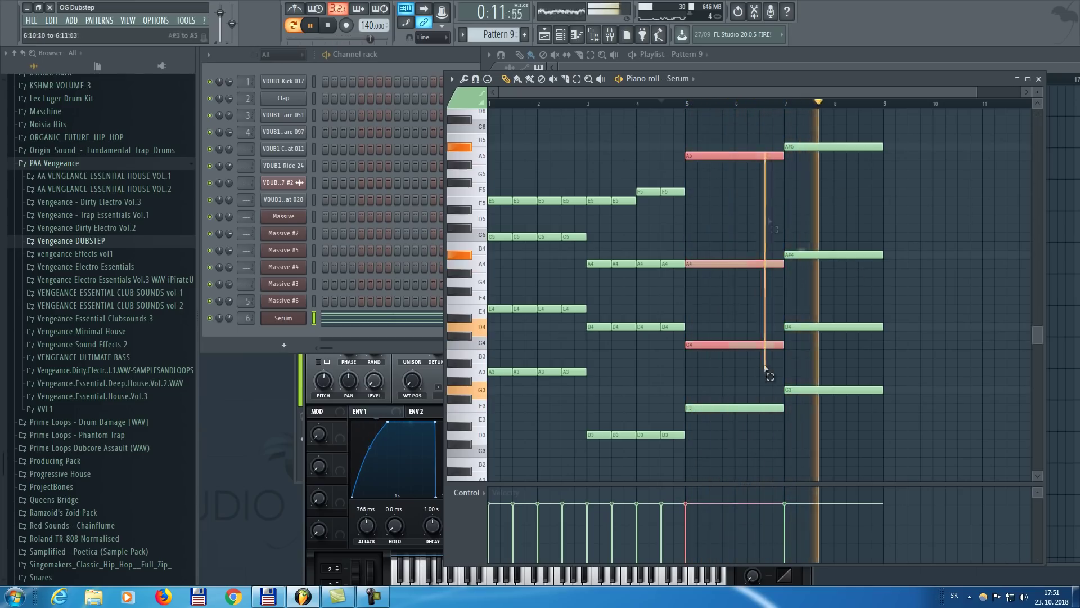
- Place the Serum chord pattern on Track 5 of the playlist, play it with the track, and move the clip to bar 9
key("space")
key("F5")
left_click_drag(745, 276, 732, 271)
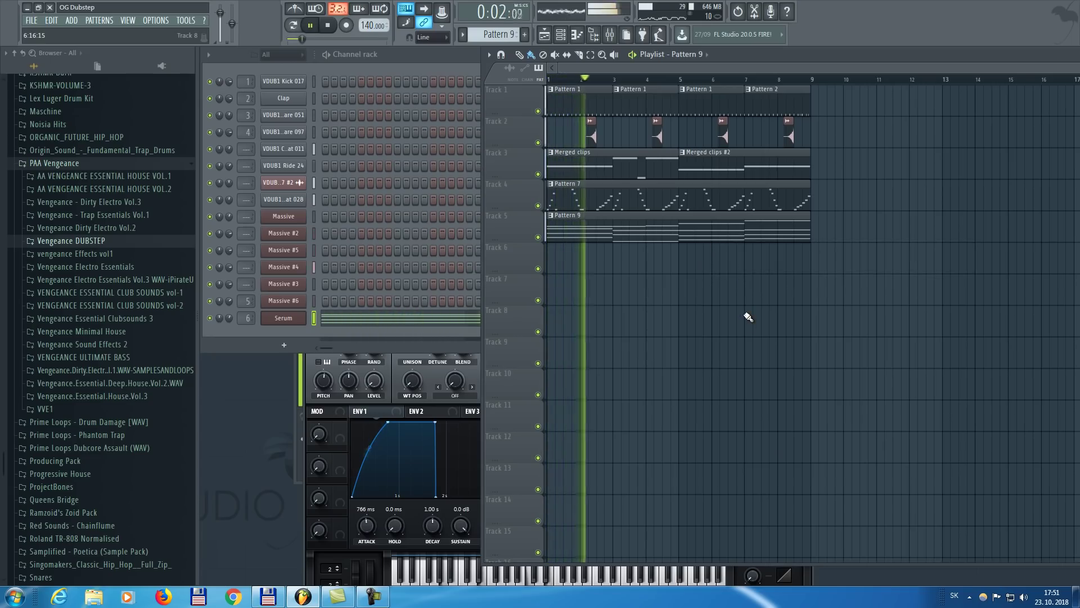
left_click_drag(754, 322, 801, 254)
right_click(830, 264)
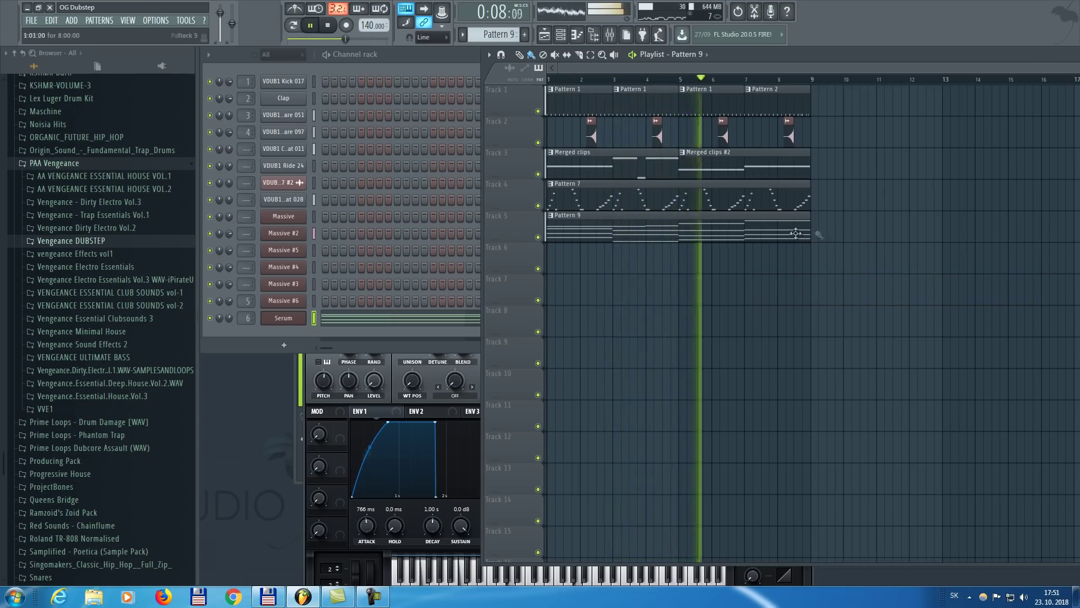
left_click(225, 326)
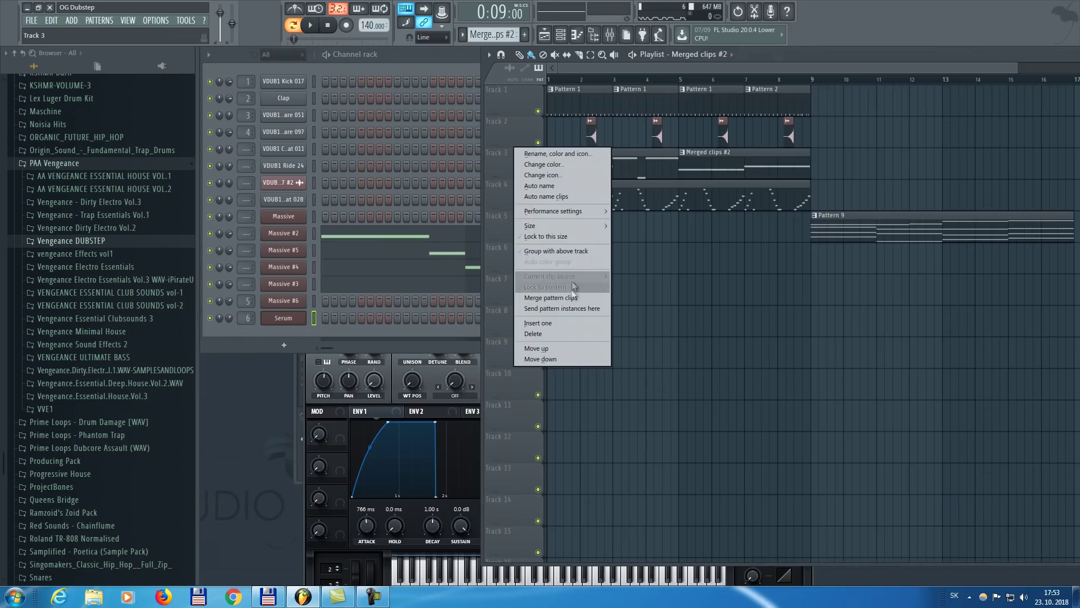
- Merge the bass pattern clips on Track 3 and copy all Massive #2 notes from the merged pattern
left_click(569, 296)
left_click(446, 239)
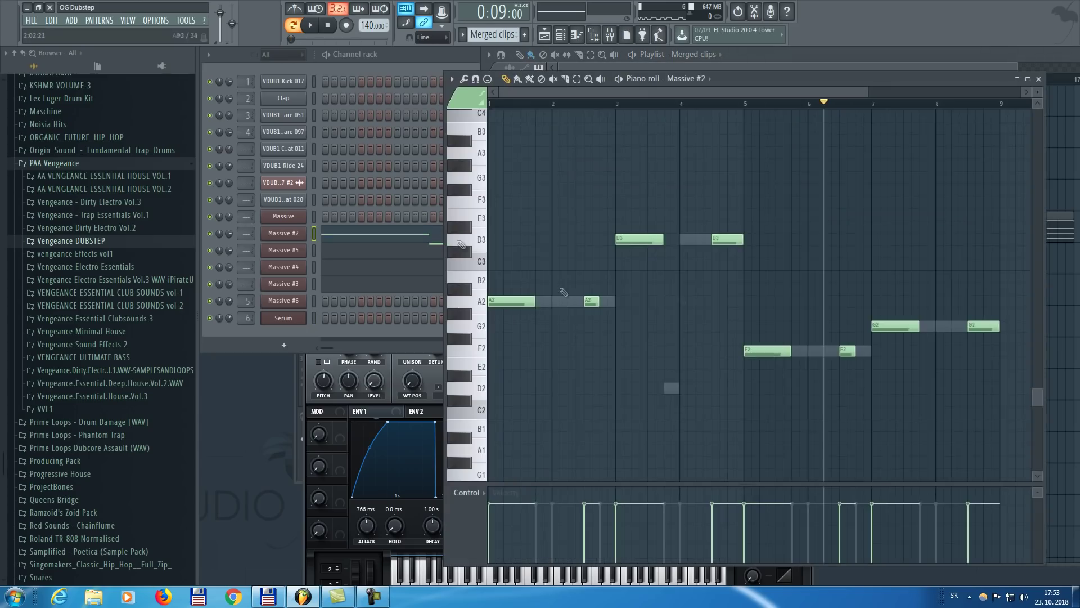
key("ctrl+a")
left_click(1039, 79)
- Create a new empty pattern and clone the Massive #2 channel for a second bass
left_click(525, 35)
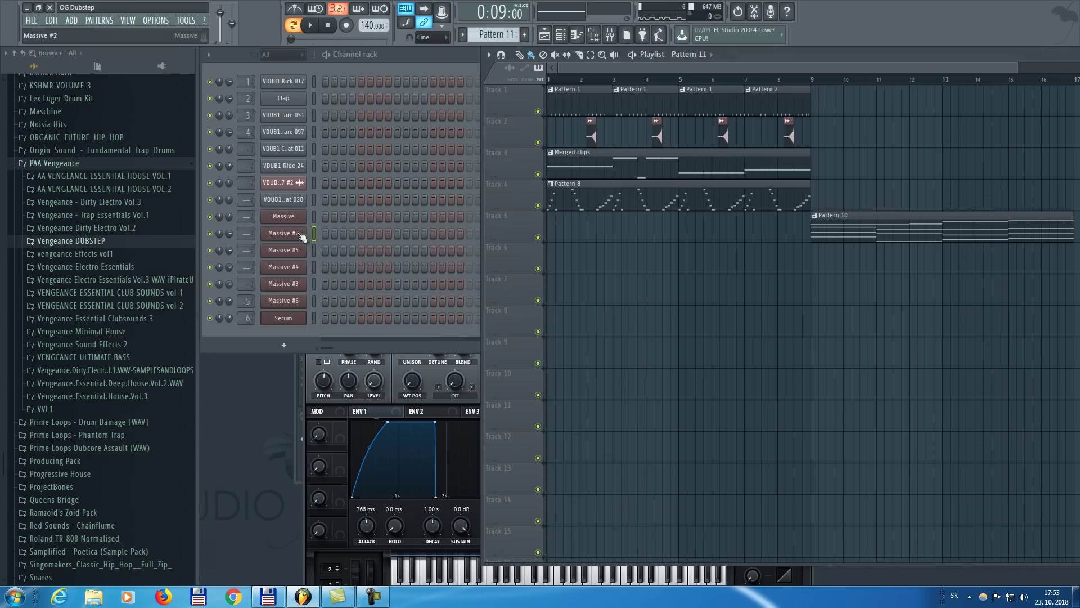
right_click(303, 235)
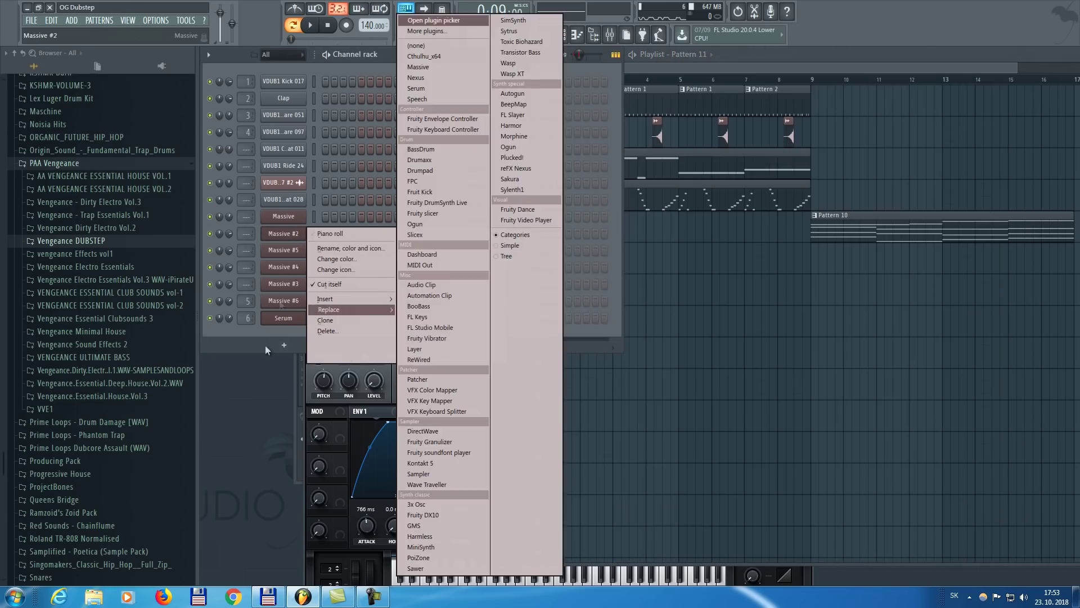
left_click(326, 321)
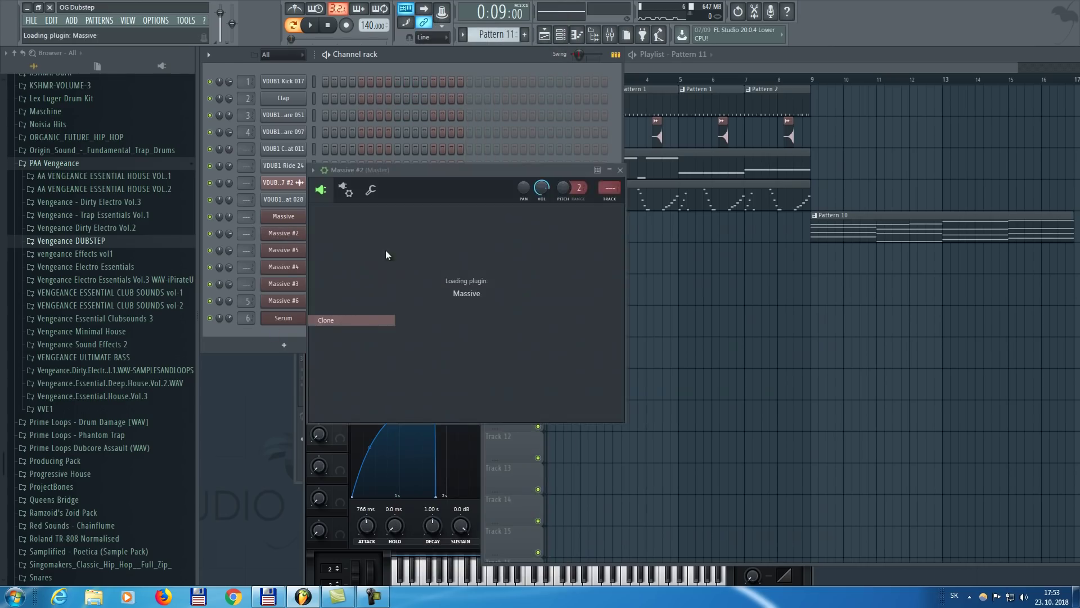
left_click(491, 53)
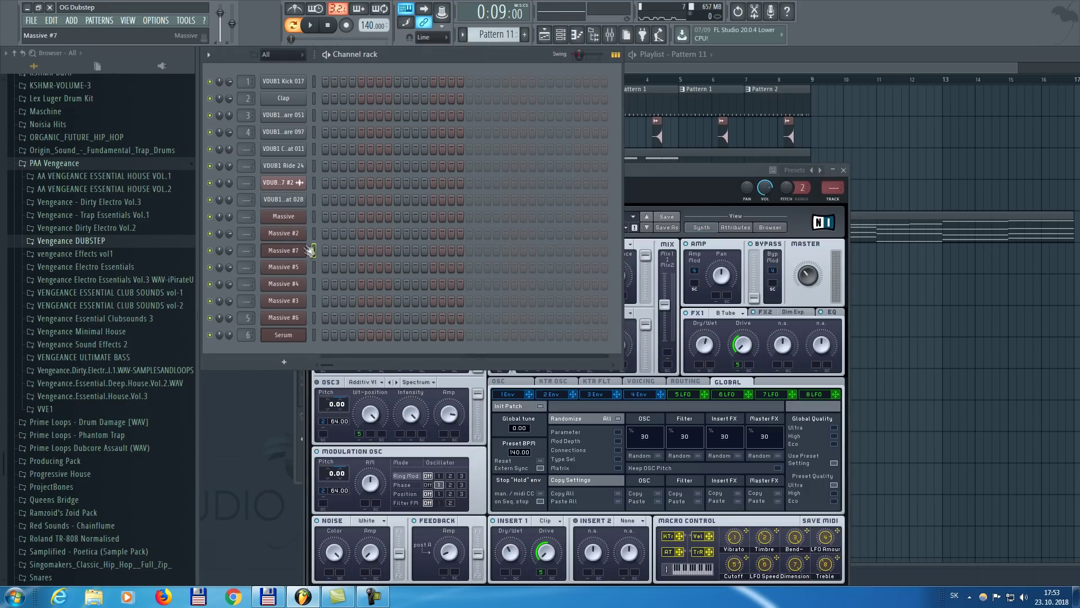
- Paste the bass notes into the cloned Massive channel as one-bar notes, two each of A2, D3, F2 and G2
key("ctrl+v")
left_click(417, 246)
left_click(418, 247)
left_click(477, 249)
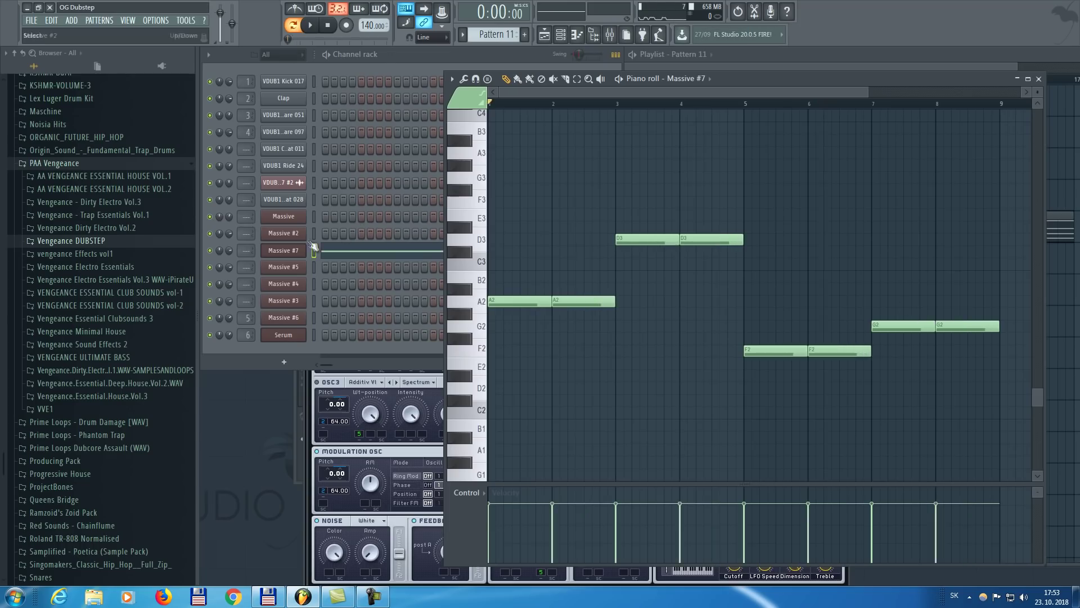
- Reset the cloned Massive instance to a new blank sound and play the bass pattern through it
left_click(299, 250)
left_click(500, 216)
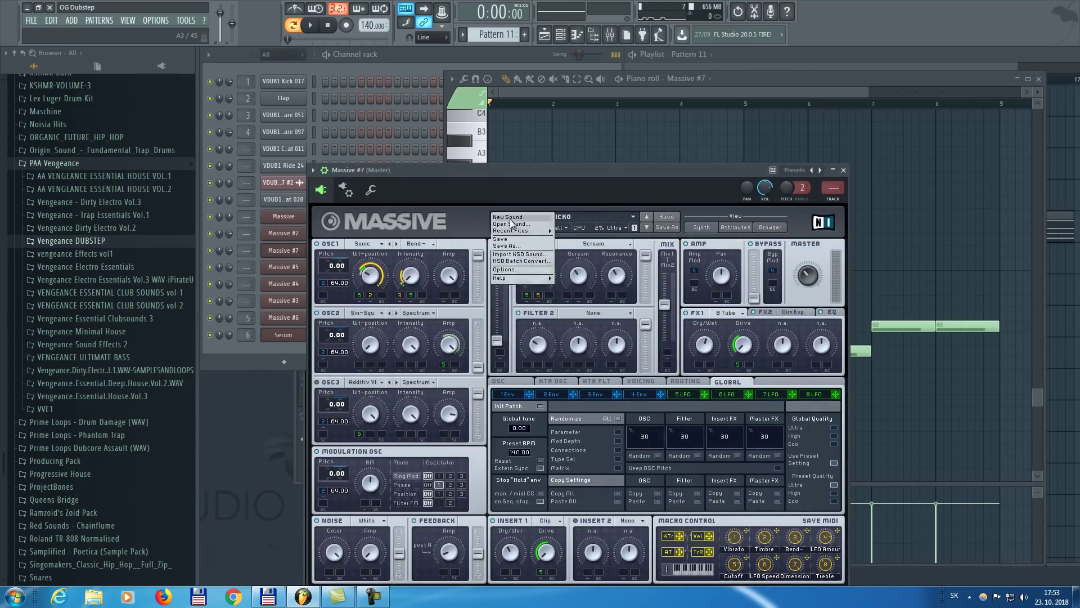
left_click(512, 227)
key("space")
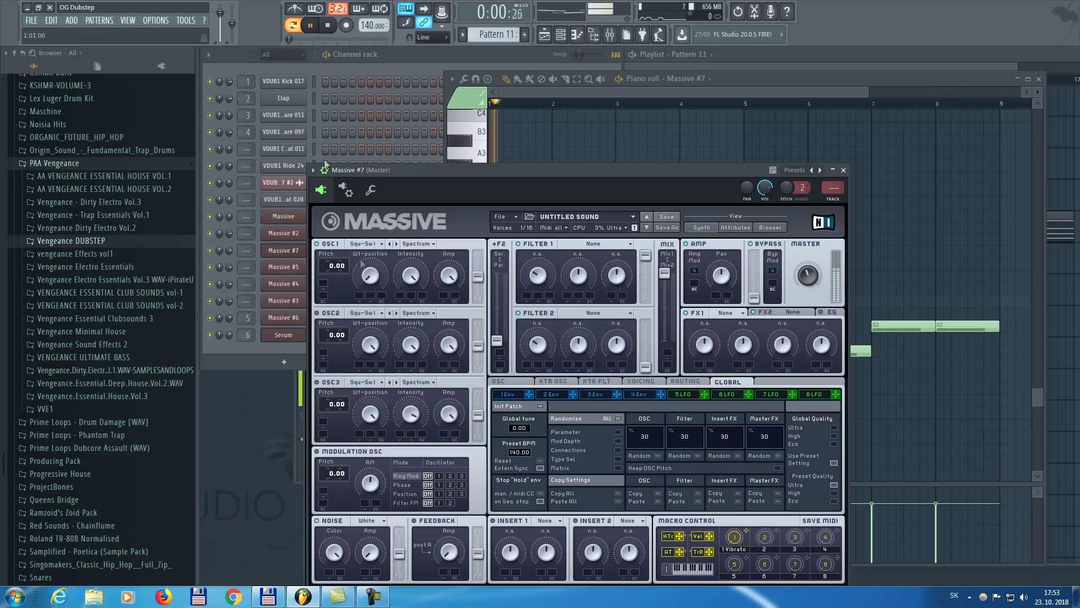
- Set the first oscillator's wavetable position to 0 and its wavetable to Smooth Square
left_click(363, 244)
left_click(373, 264)
left_click_drag(375, 276, 376, 312)
left_click(360, 245)
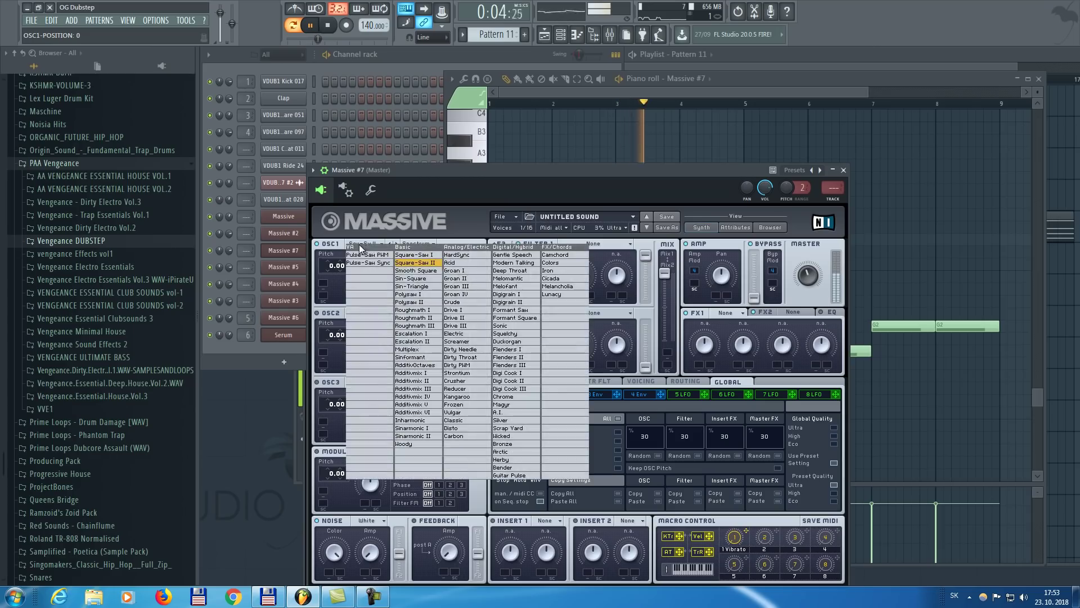
left_click(421, 271)
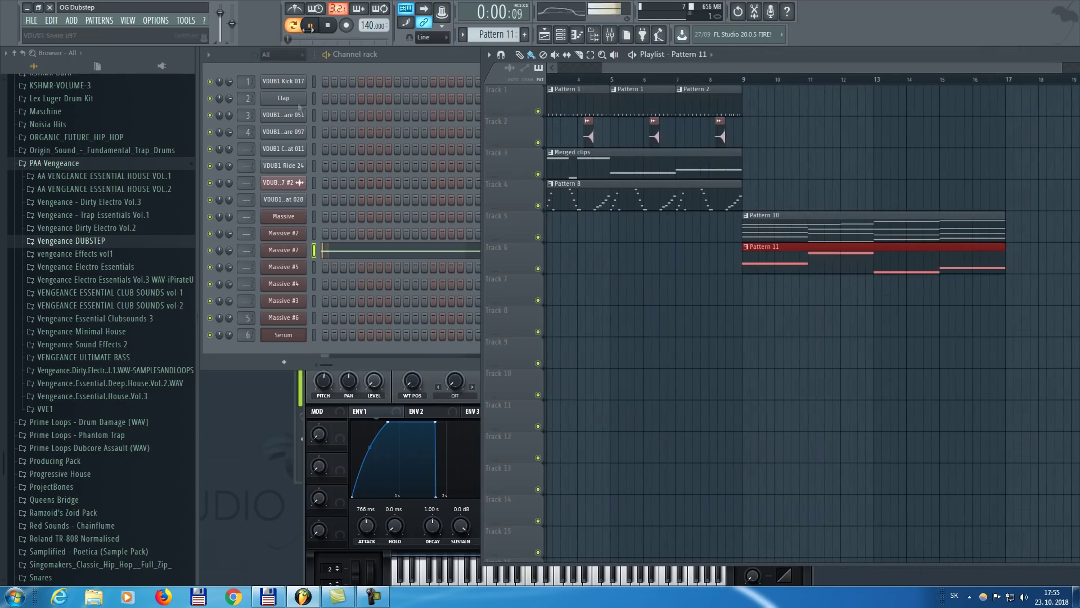
- Check the kick's channel settings and route the cloned Massive bass to mixer track 7
left_click(284, 249)
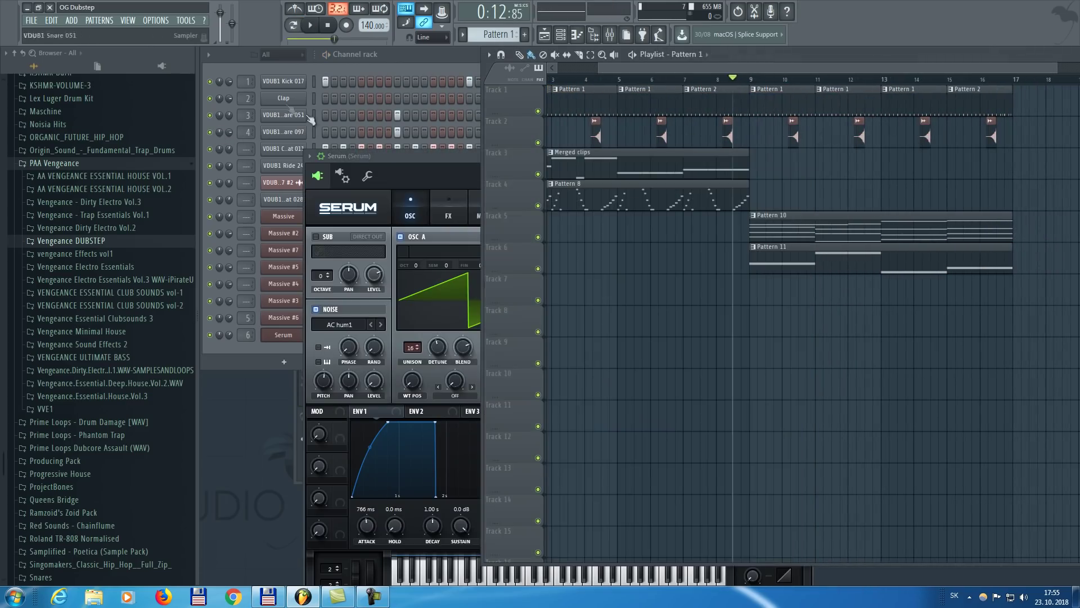
left_click(297, 82)
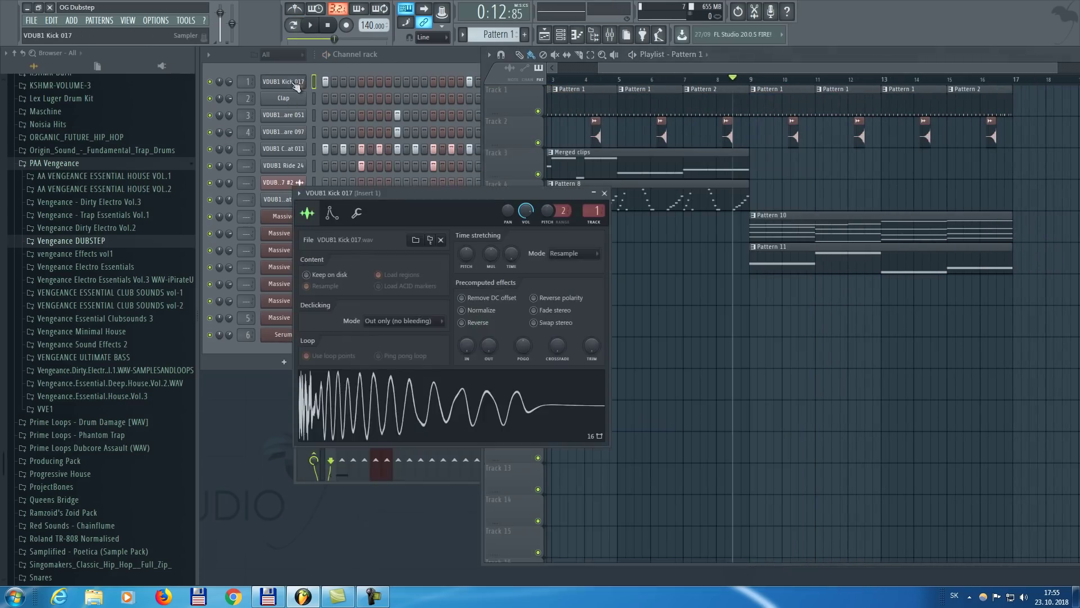
left_click(610, 34)
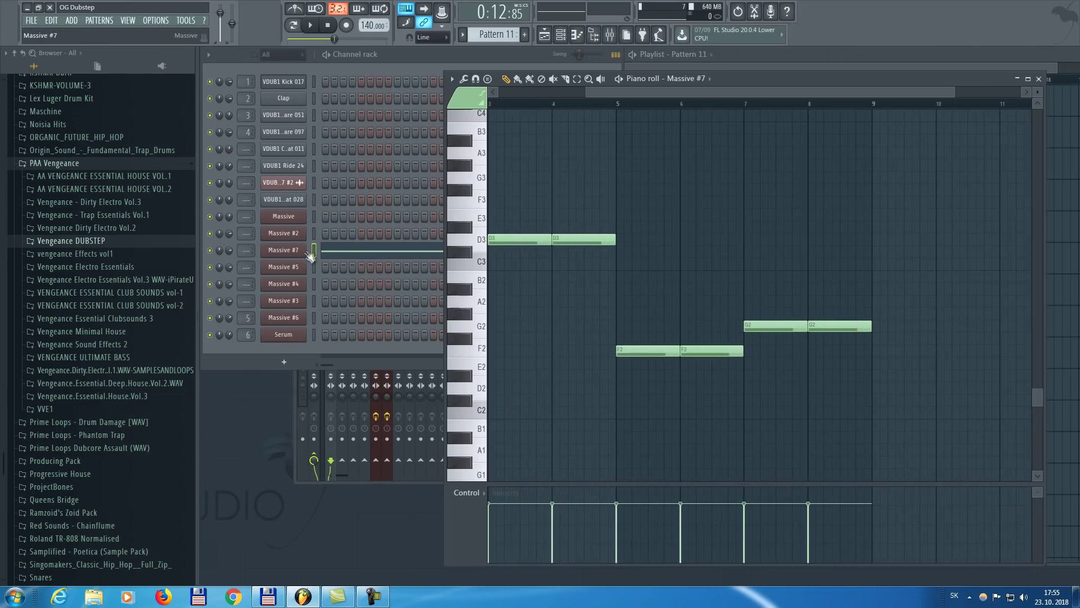
left_click(308, 251)
left_click(838, 200)
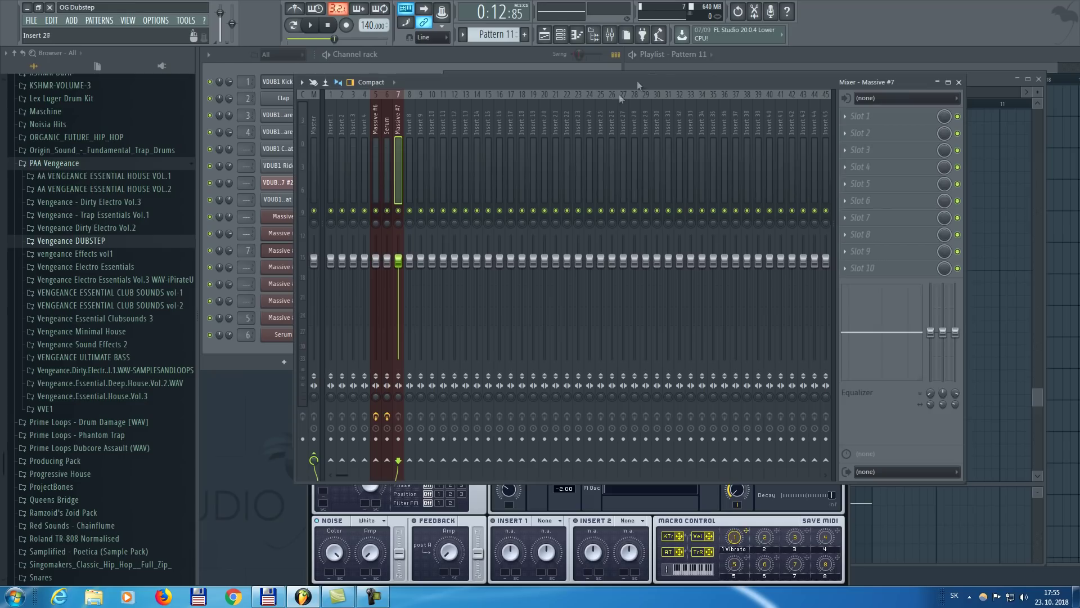
- Sidechain the kick's mixer track, Insert 1, to the Massive bass on mixer track 7
key("Left")
right_click(399, 462)
left_click(437, 483)
left_click(332, 128)
right_click(401, 462)
left_click(434, 490)
left_click(400, 128)
- Add Fruity Limiter to slot 10 of the bass track in compressor mode with sidechain input 1, adjusting threshold and knee
left_click(867, 268)
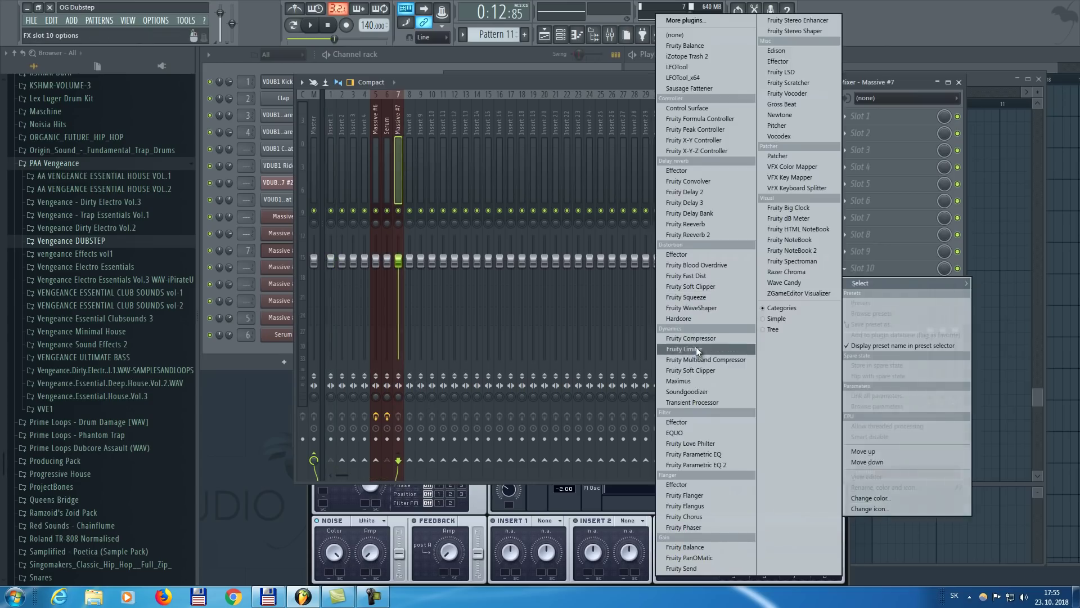
left_click(704, 355)
left_click(320, 288)
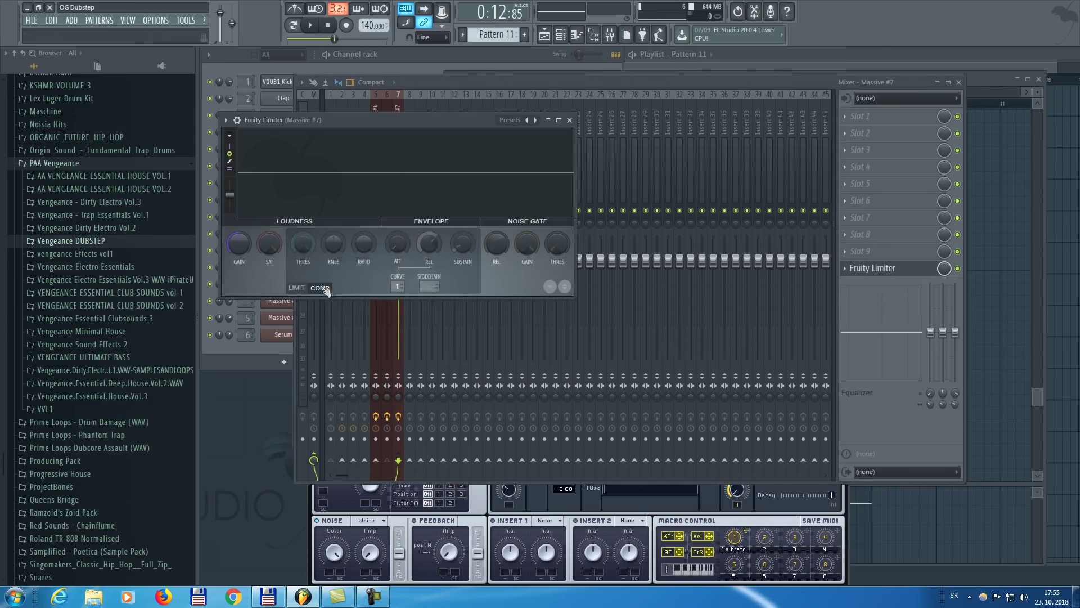
left_click(430, 286)
left_click(448, 301)
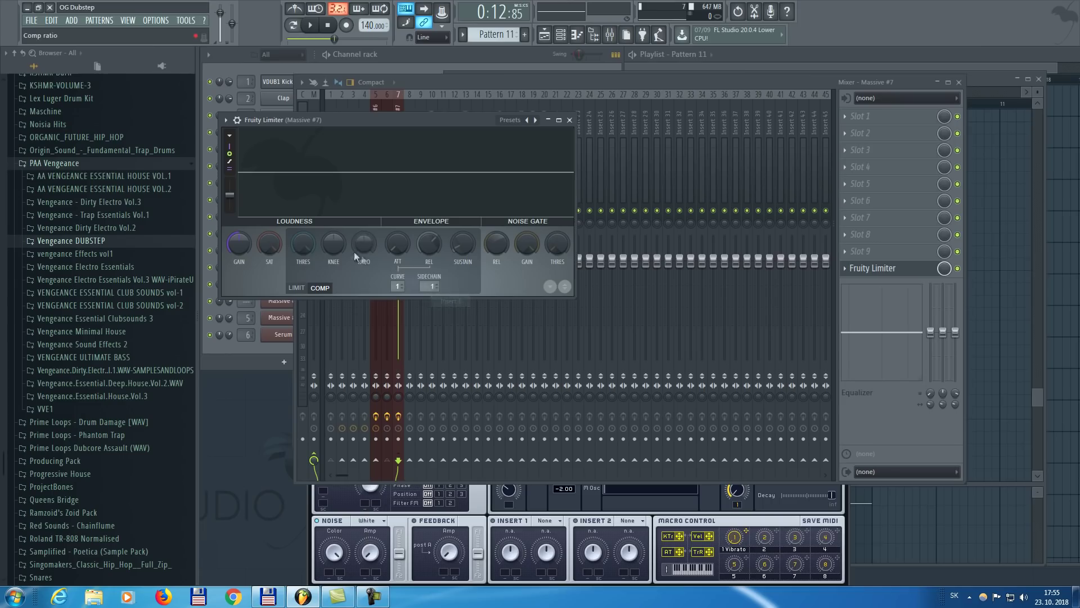
left_click_drag(334, 243, 352, 162)
- Play the arrangement around bar 9 to check the limiter's ducking on the Massive bass
left_click(781, 56)
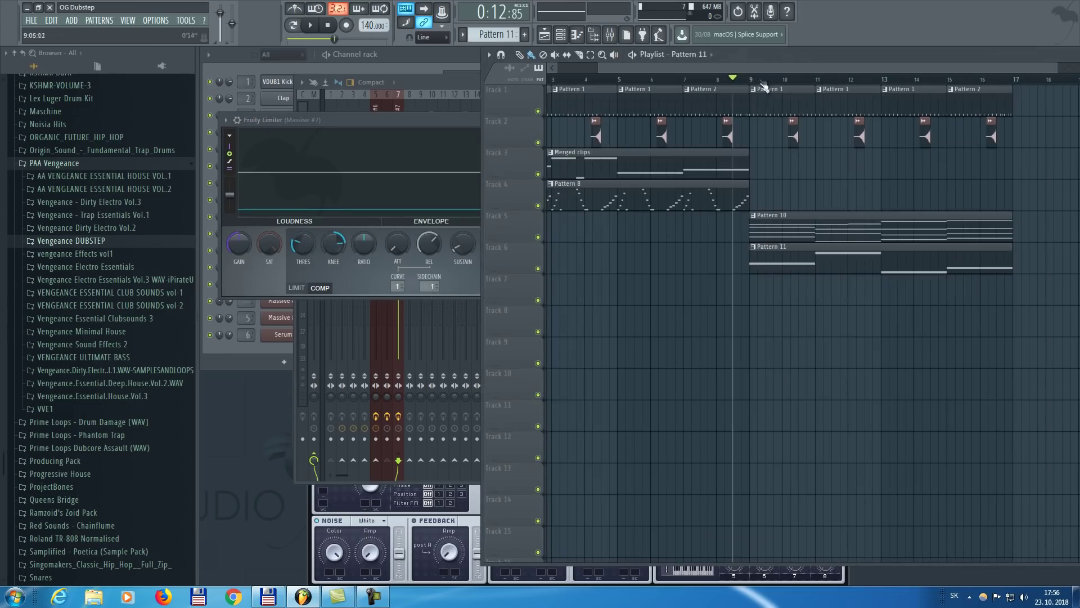
key("space")
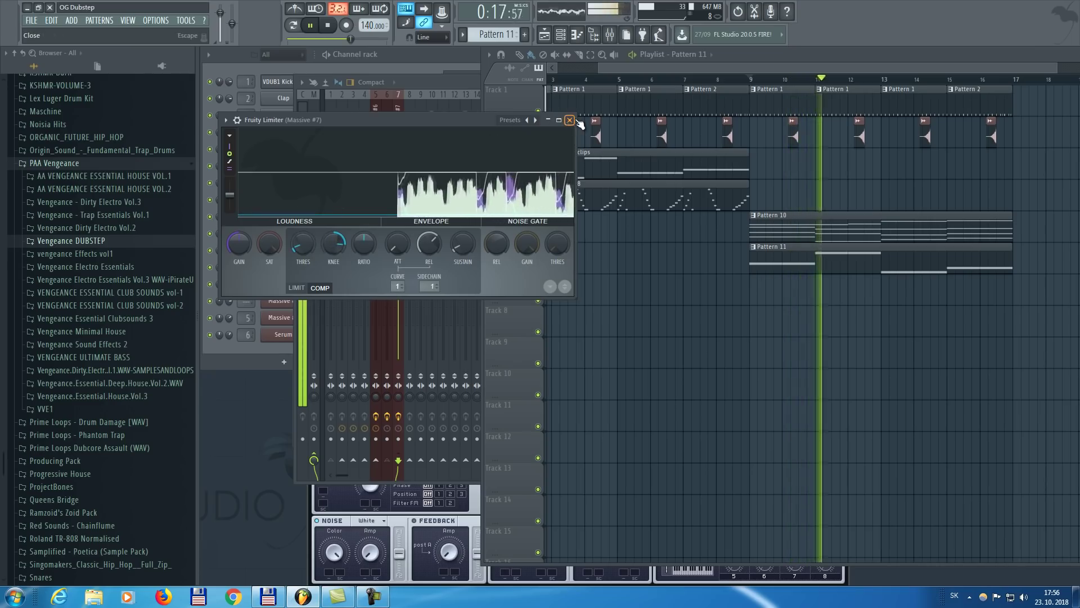
left_click(548, 121)
key("space")
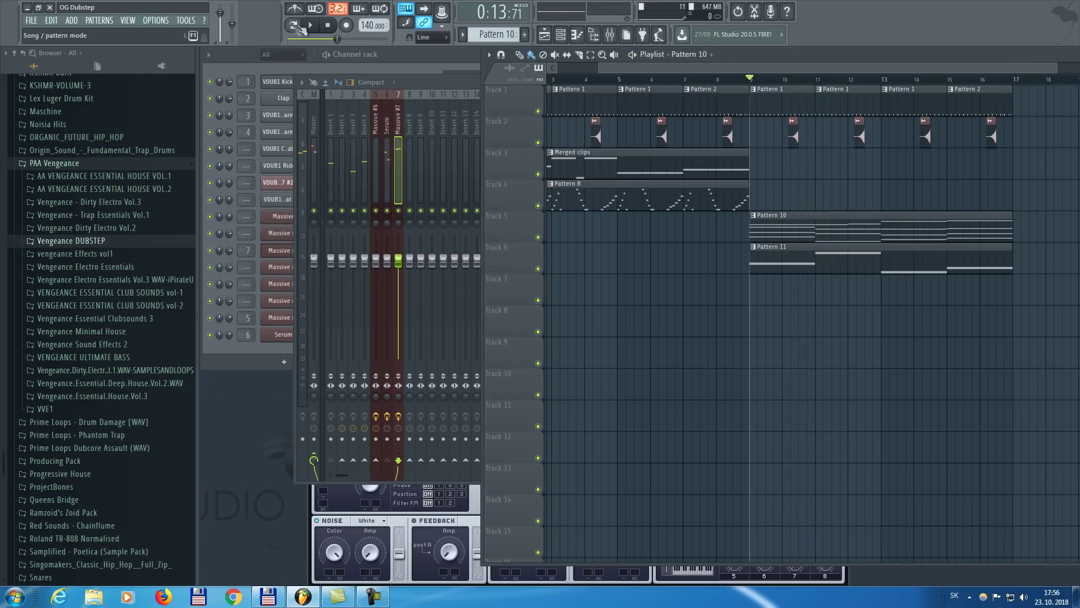
- Play the chord pattern alone and raise the mid band and high shelf in the Serum track's Fruity Parametric EQ 2
left_click(310, 27)
left_click(386, 119)
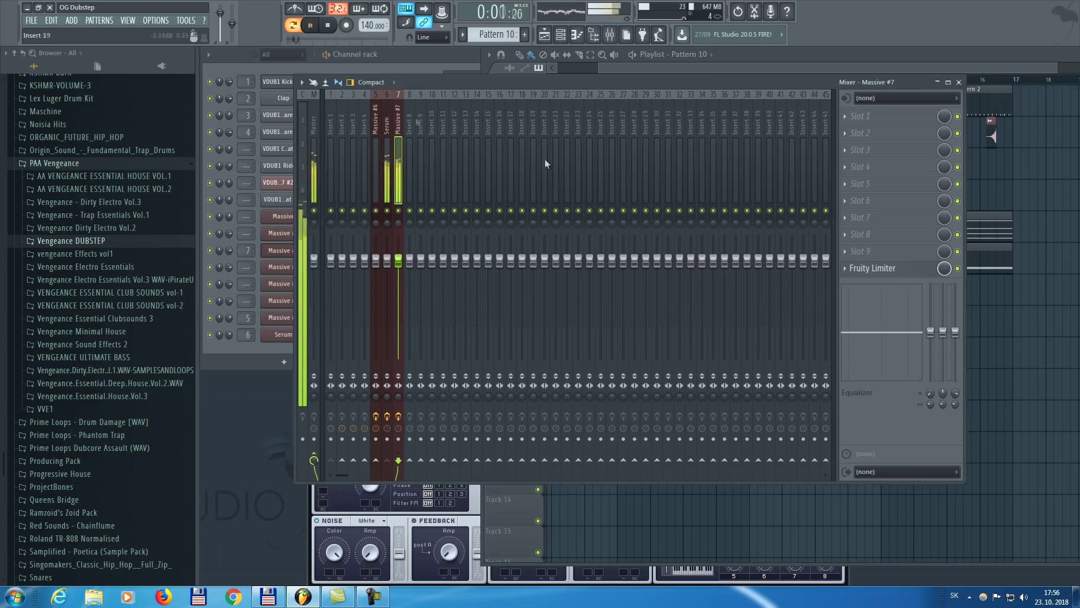
key("space")
left_click(904, 120)
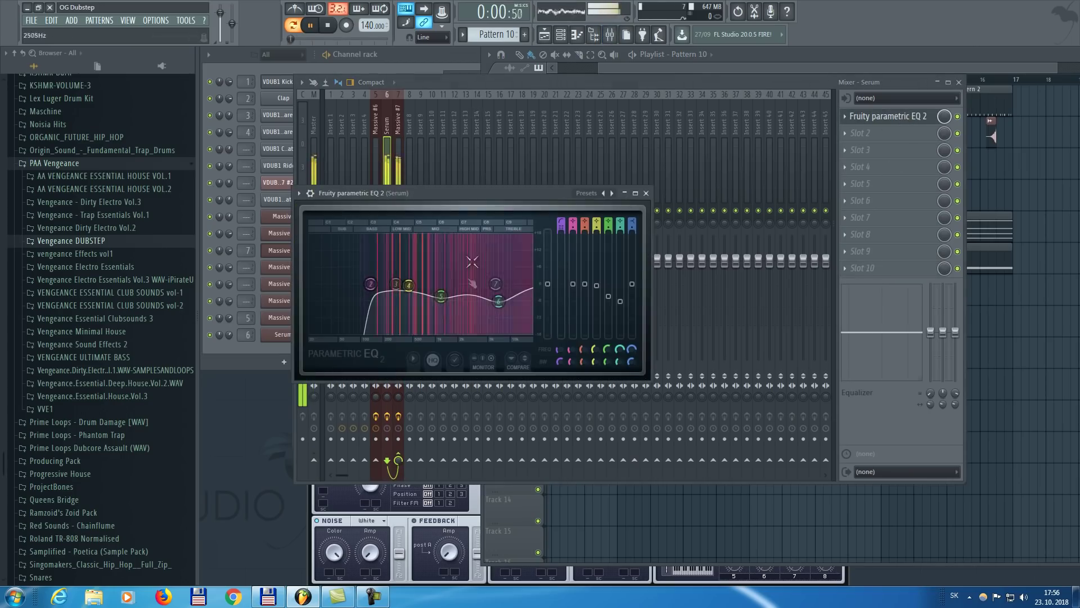
left_click_drag(440, 285, 453, 261)
left_click_drag(498, 284, 493, 262)
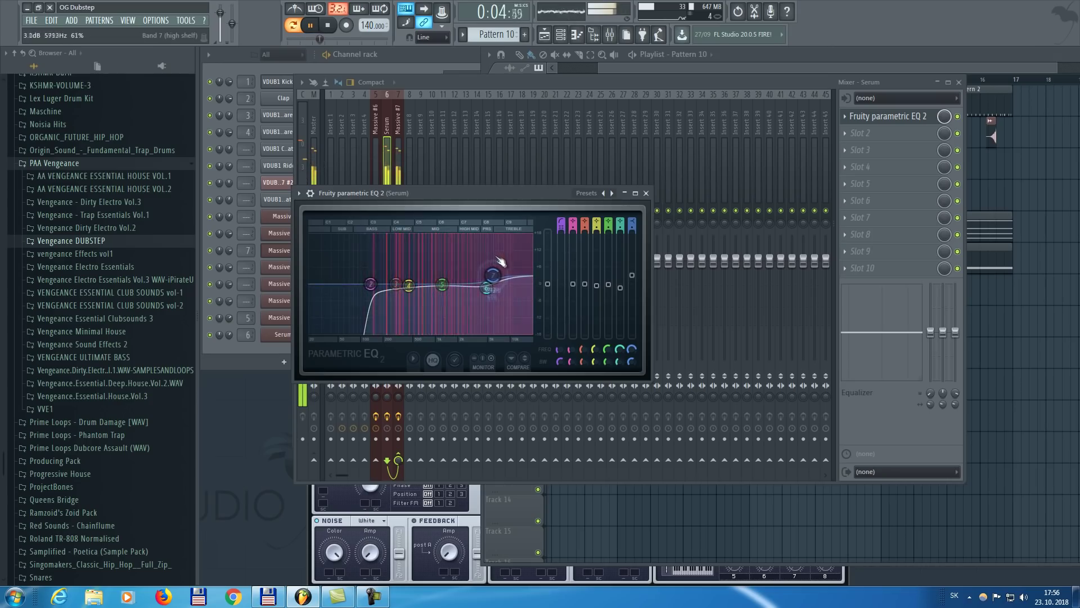
- Add Fruity Stereo Shaper to slot 2 of the Serum track and choose one of its presets
left_click(845, 133)
mouse_move(861, 148)
left_click(803, 32)
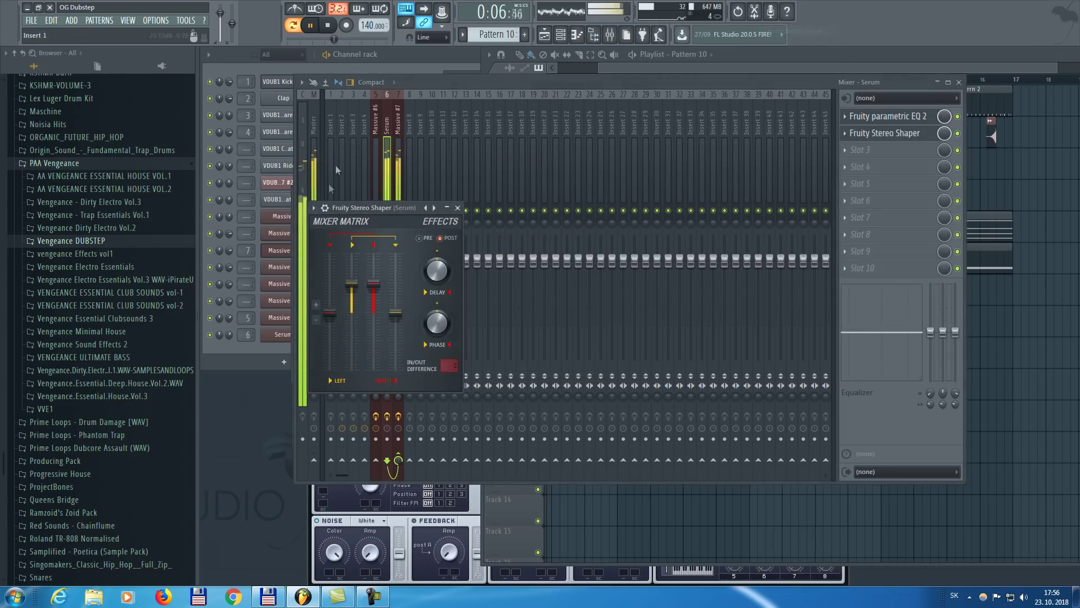
left_click(313, 208)
mouse_move(386, 241)
left_click(488, 336)
left_click(458, 207)
- Fine-tune mid band 5 of the Serum track's equalizer, inspect the enlarged curve, and stop playback
mouse_move(441, 283)
left_mouse_down()
mouse_move(457, 252)
mouse_move(439, 280)
left_mouse_up()
left_click(636, 193)
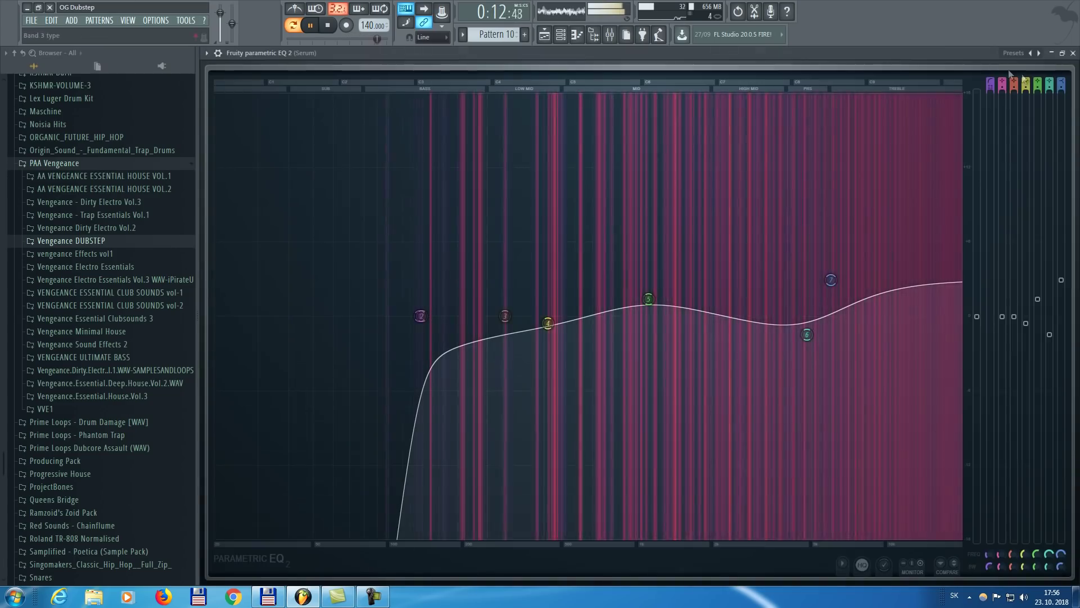
left_click(1063, 77)
key("space")
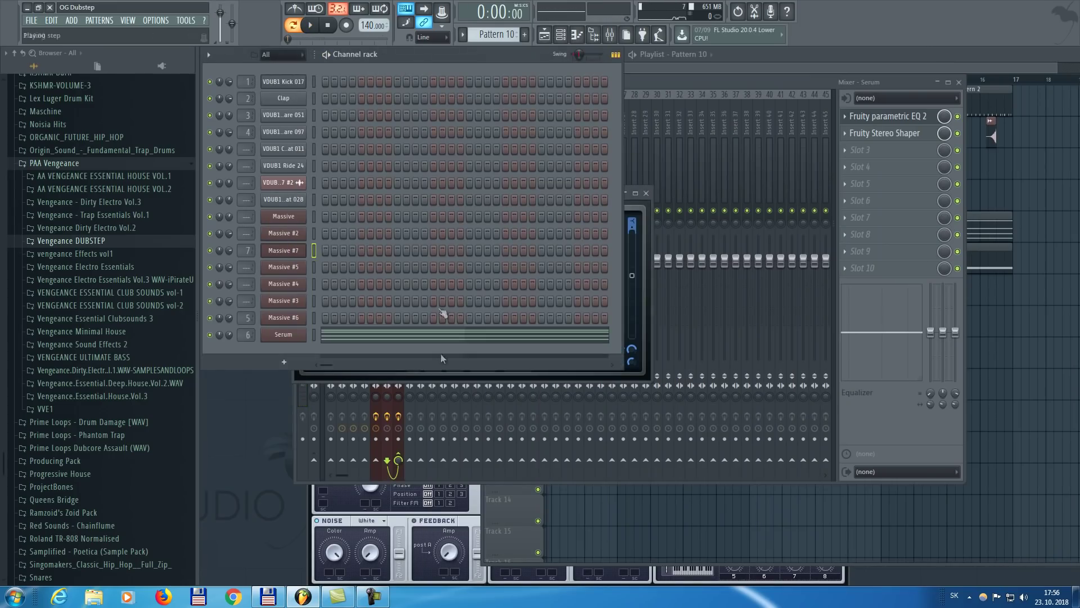
- Replace the selected last chord in the Serum pattern with a half-bar chord of G3, D4, B4 and B5 at bar 7
left_click(443, 337)
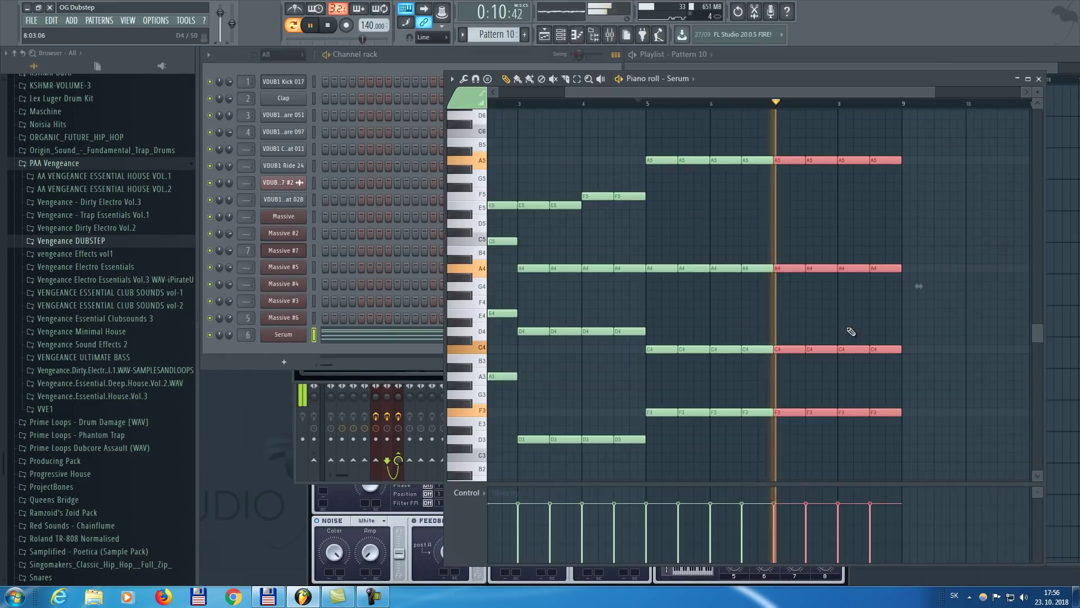
key("space")
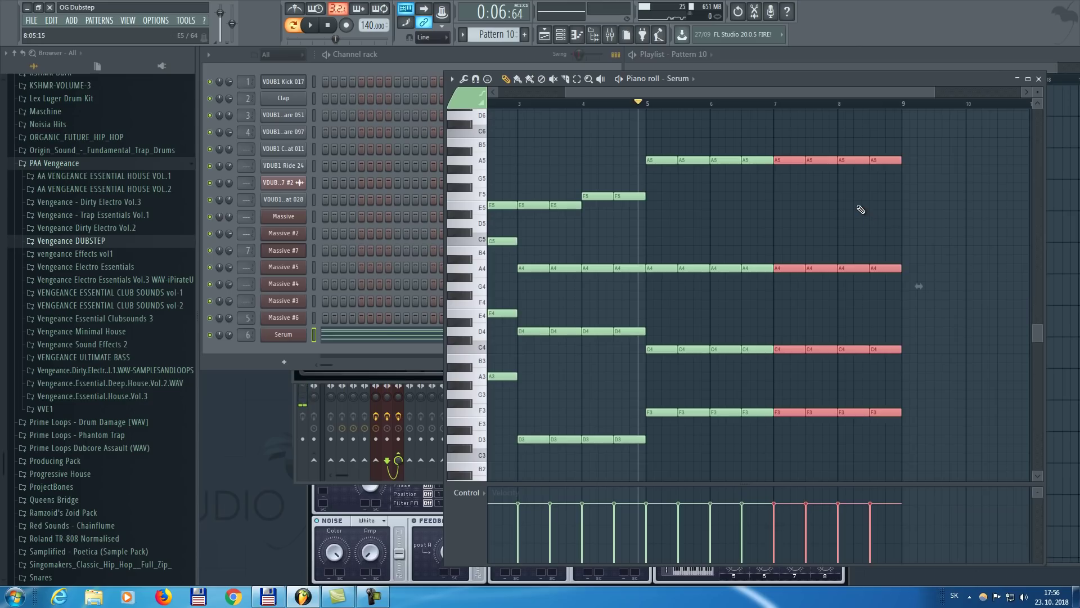
key("Delete")
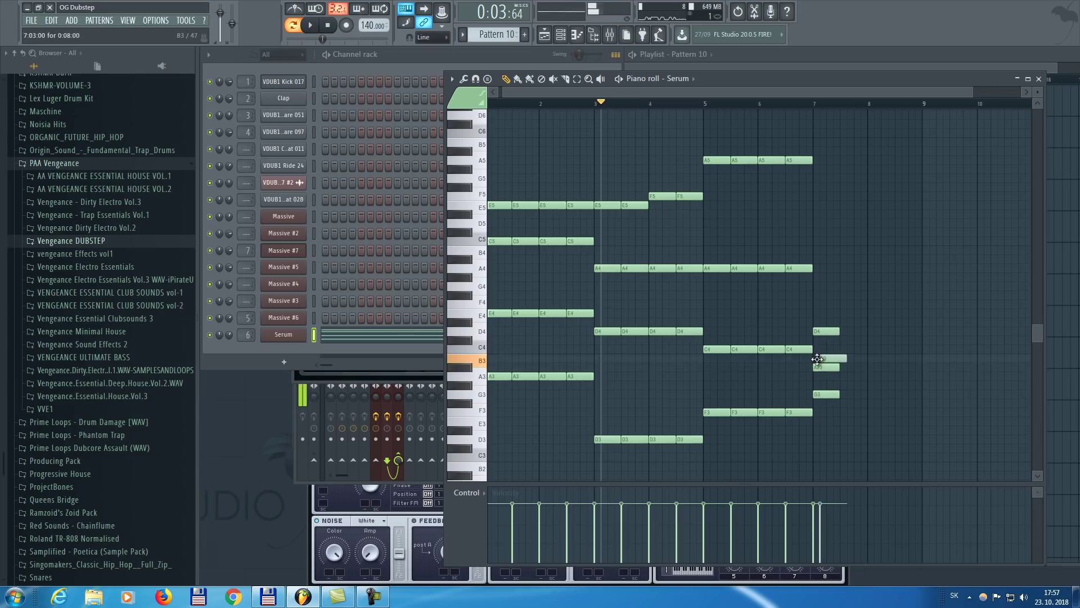
key("ctrl+Up")
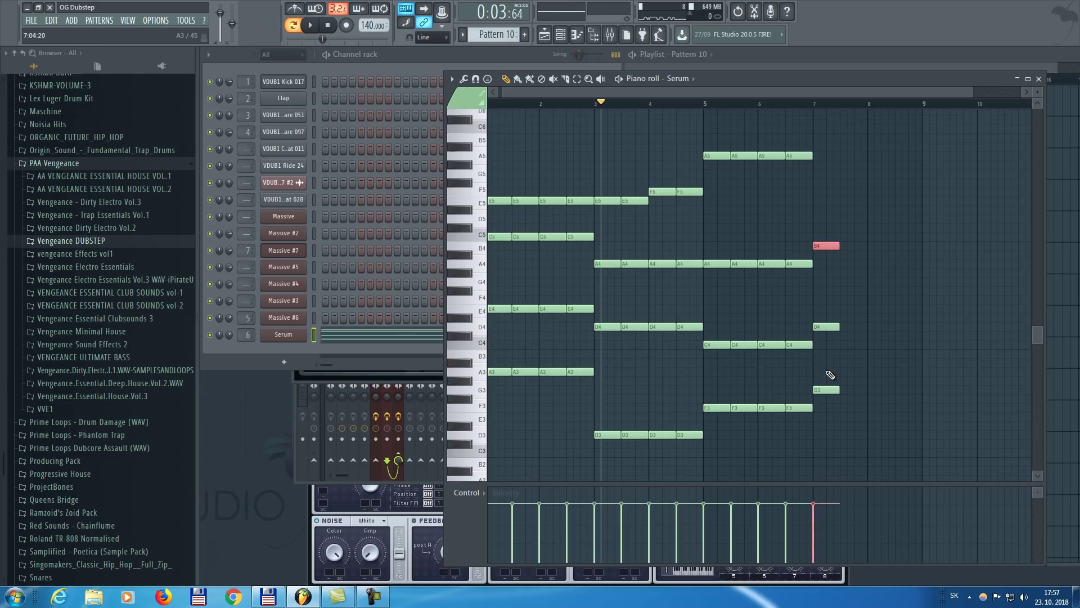
key("space")
left_click(819, 138)
- Duplicate the new Serum chord until it fills bars 7 and 8, and try its top notes an octave lower
left_click_drag(861, 117, 815, 408)
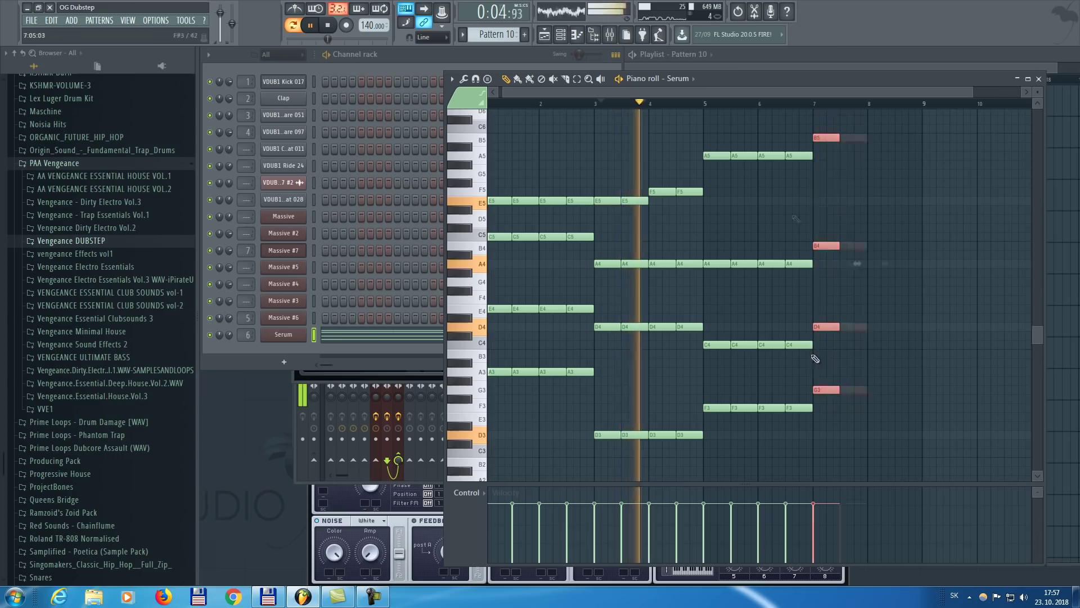
key("ctrl+b")
left_click_drag(881, 125, 827, 140)
scroll(829, 105, "down", 1)
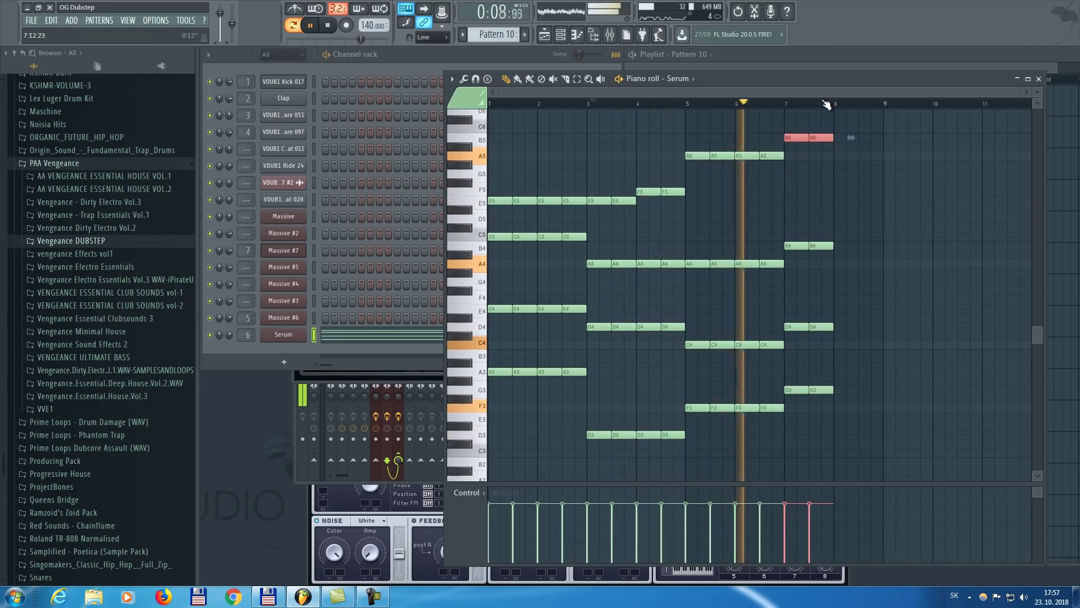
left_click_drag(853, 116, 805, 394)
key("ctrl+b")
key("space")
left_click(906, 194, "ctrl")
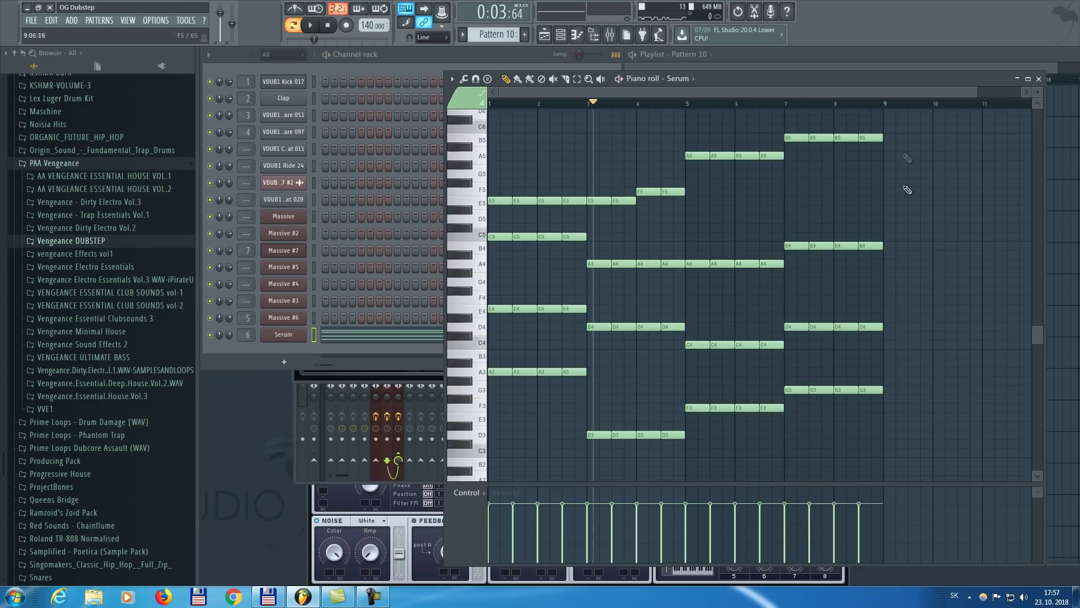
left_click_drag(910, 129, 805, 152)
key("ctrl+Down")
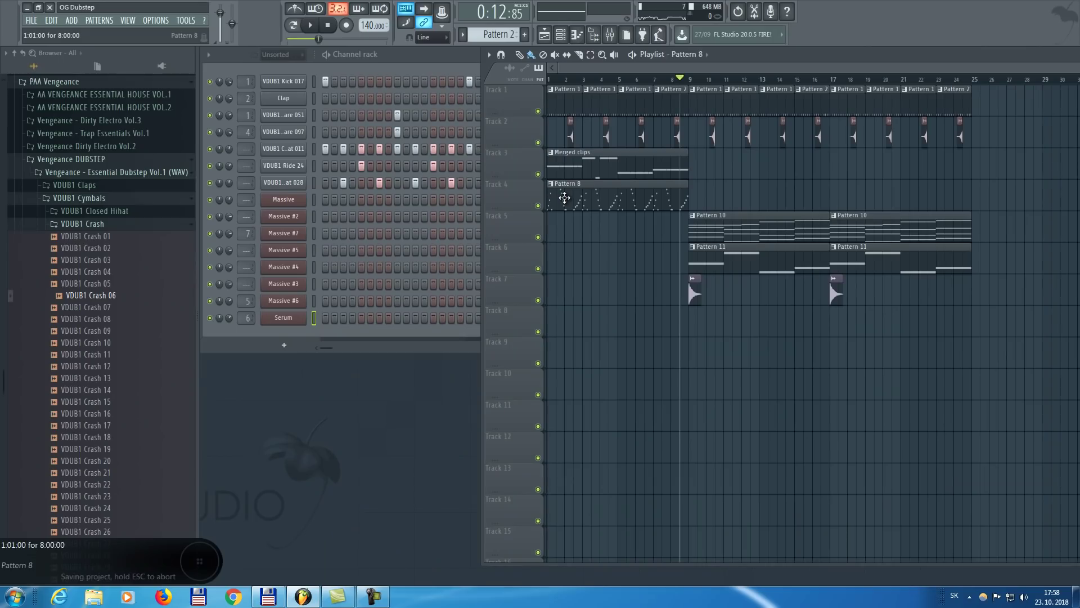
- Paste the Serum chord notes into Massive #6 in Pattern 9 and open that channel's piano roll
left_click(564, 197)
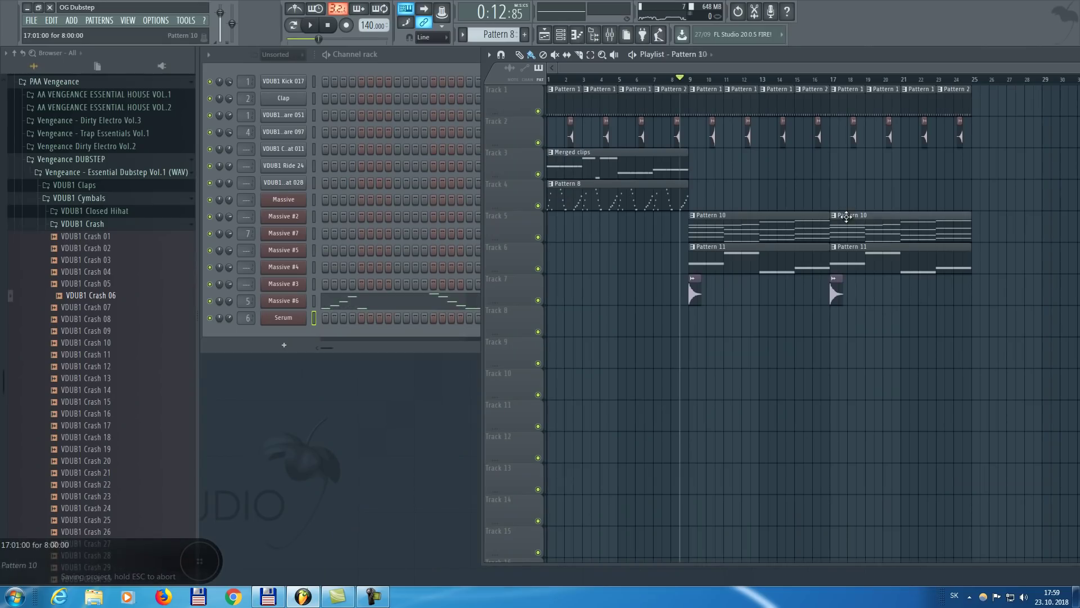
left_click(846, 218)
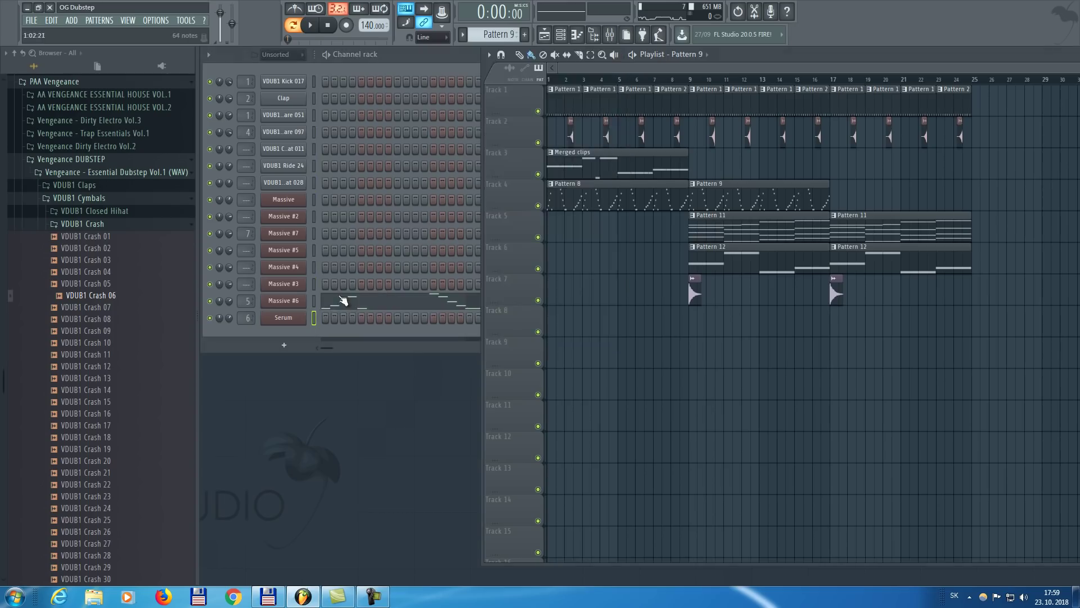
left_click(315, 303)
key("ctrl+v")
left_click(351, 305)
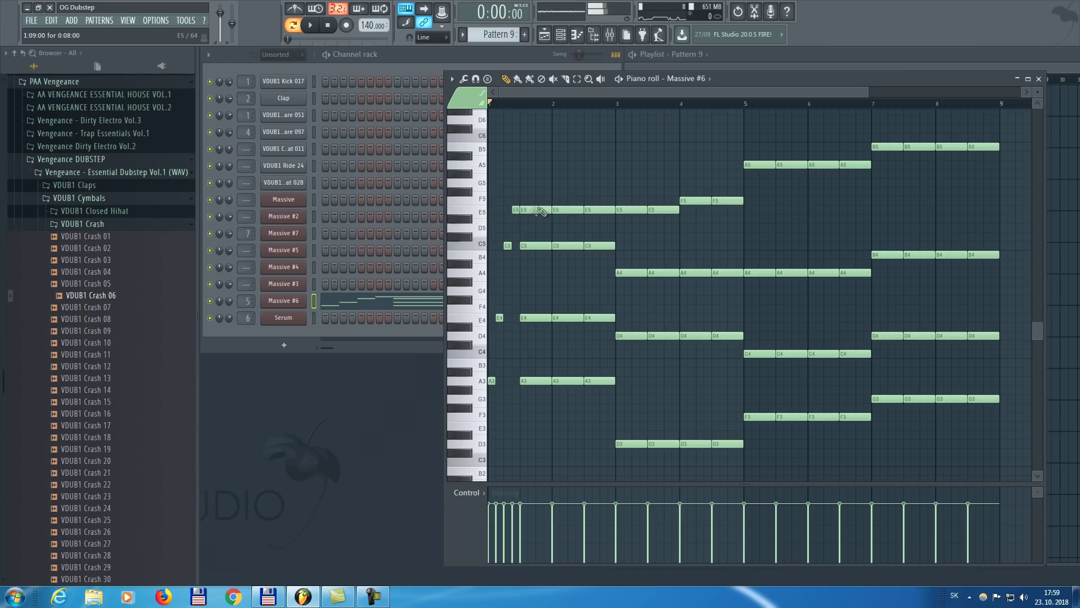
- Repeat the rising A3, E4, C5, E5 arpeggio across bars 1 and 2 of the Massive #6 pattern
key("space")
left_click_drag(536, 179, 467, 421)
key("ctrl+b")
key("space")
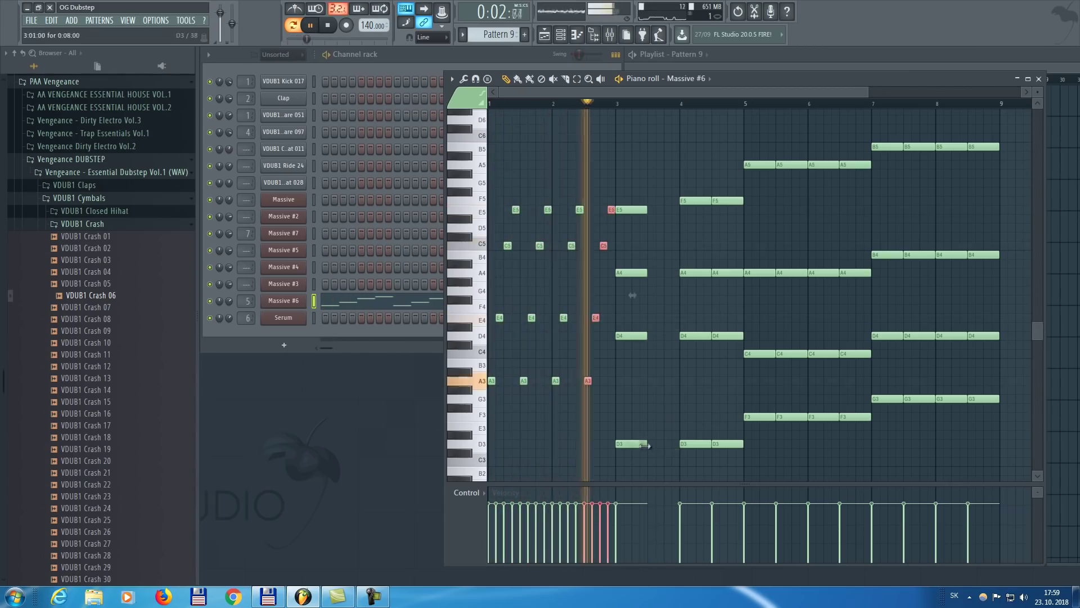
key("space")
key("space")
- Turn the second chord into a rising D3, D4, A4, E5 arpeggio and repeat it through bars 3 and 4
left_click_drag(622, 197, 651, 454)
left_click_drag(625, 169, 703, 444)
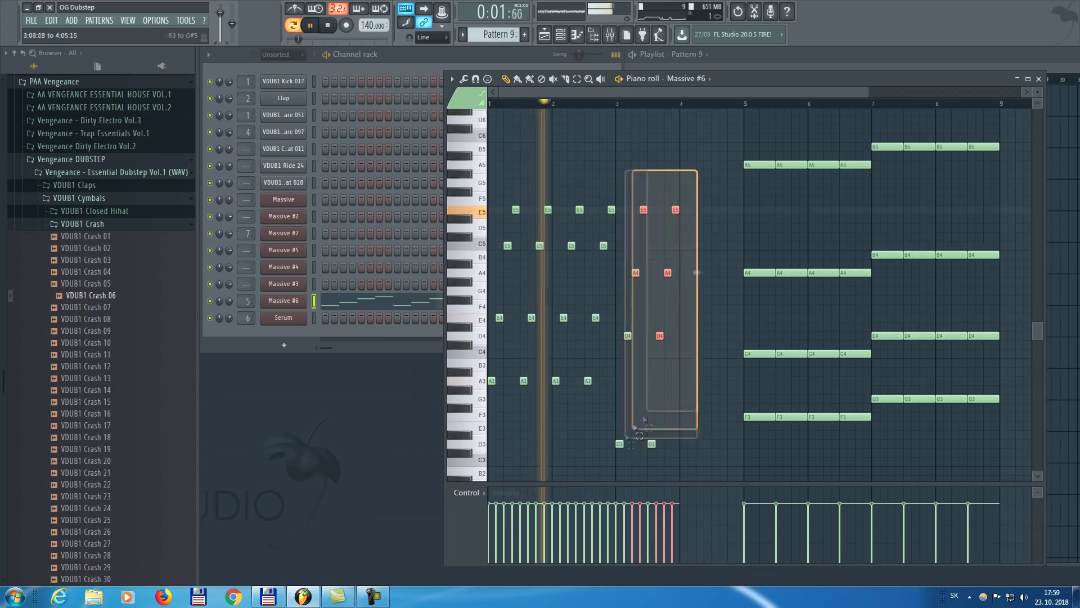
key("ctrl+b")
key("ctrl+b")
key("space")
key("space")
- Turn the F3, C4, A4, A5 chord into an arpeggio and repeat it through bars 5 and 6
left_click(770, 165)
left_click_drag(780, 150, 751, 424)
key("Delete")
key("ctrl+b")
key("ctrl+b")
key("ctrl+b")
- Arpeggiate the G3, D4, B4, B5 chord through bars 7 and 8 of the Massive #6 pattern
right_click(885, 399)
left_click(876, 398)
right_click(886, 336)
left_click_drag(928, 112, 880, 416)
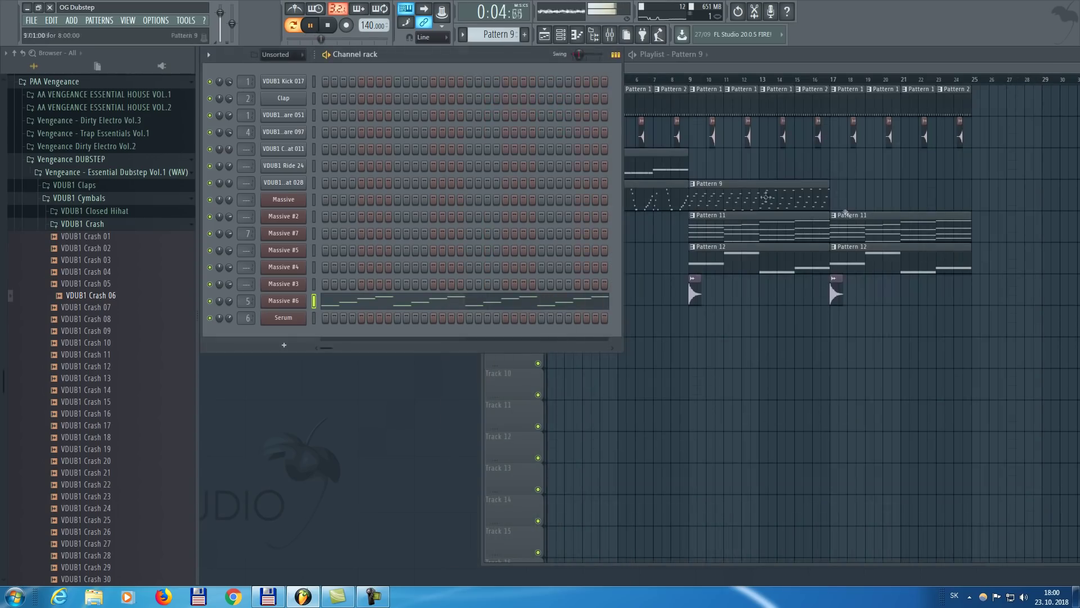
- Add Fruity Parametric EQ 2 to slot 10 of the Massive #6 track and sweep its band 7 low-pass down to the bass range
left_click(847, 268)
mouse_move(900, 283)
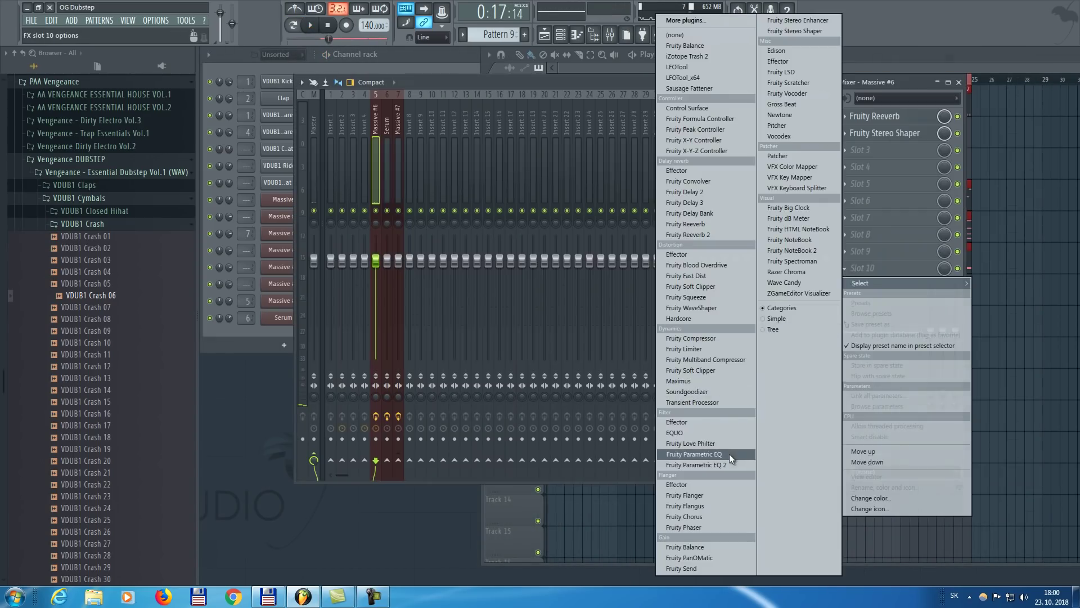
left_click(726, 464)
left_click_drag(485, 269, 347, 275)
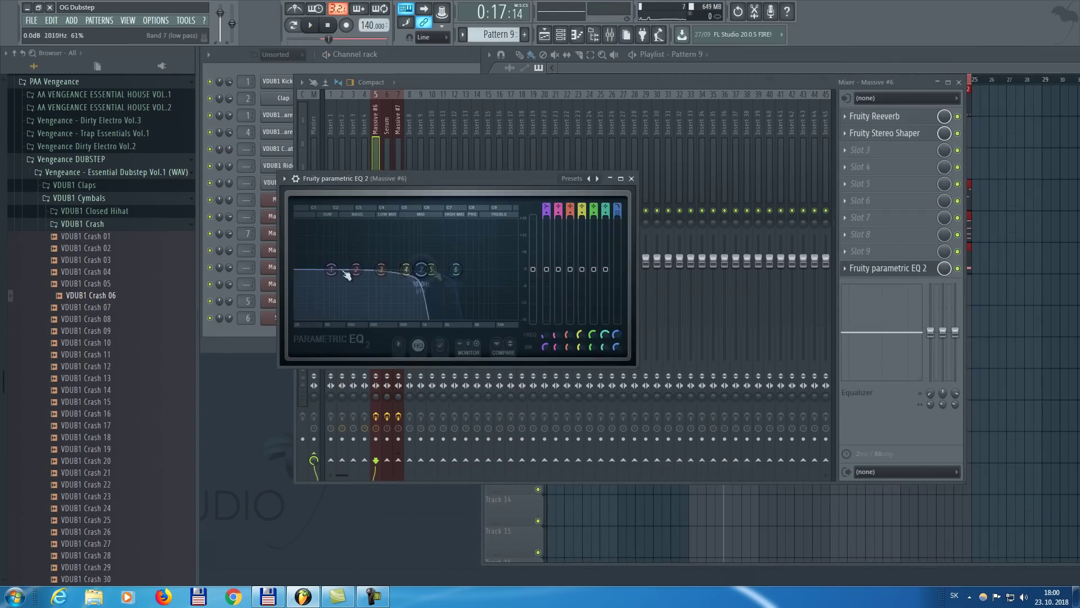
- Create an automation clip for the equalizer's band 7 frequency and raise its end point to open the filter
right_click(618, 341)
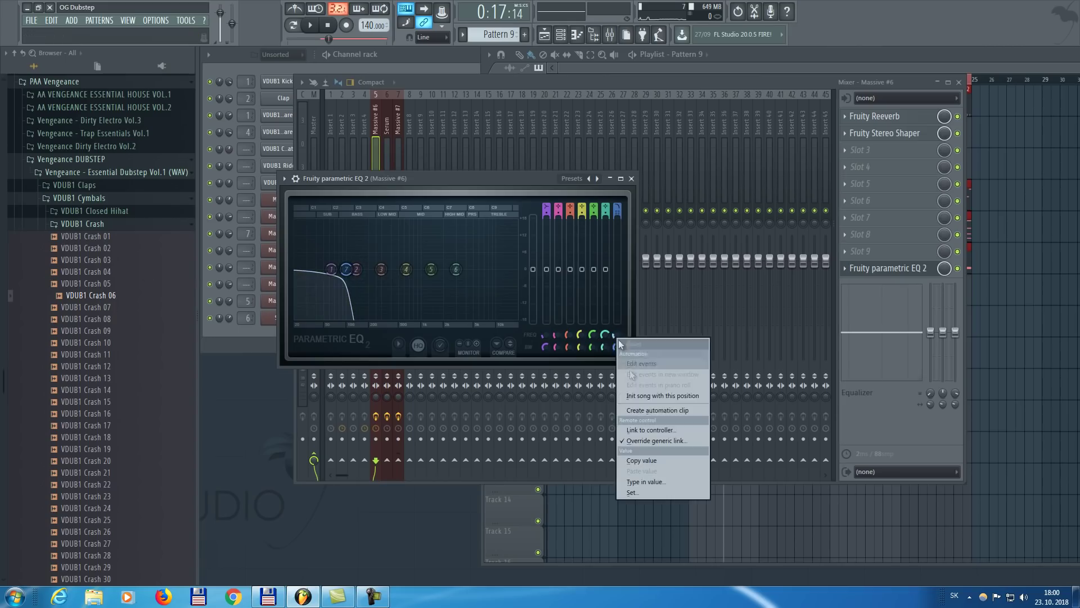
left_click(646, 410)
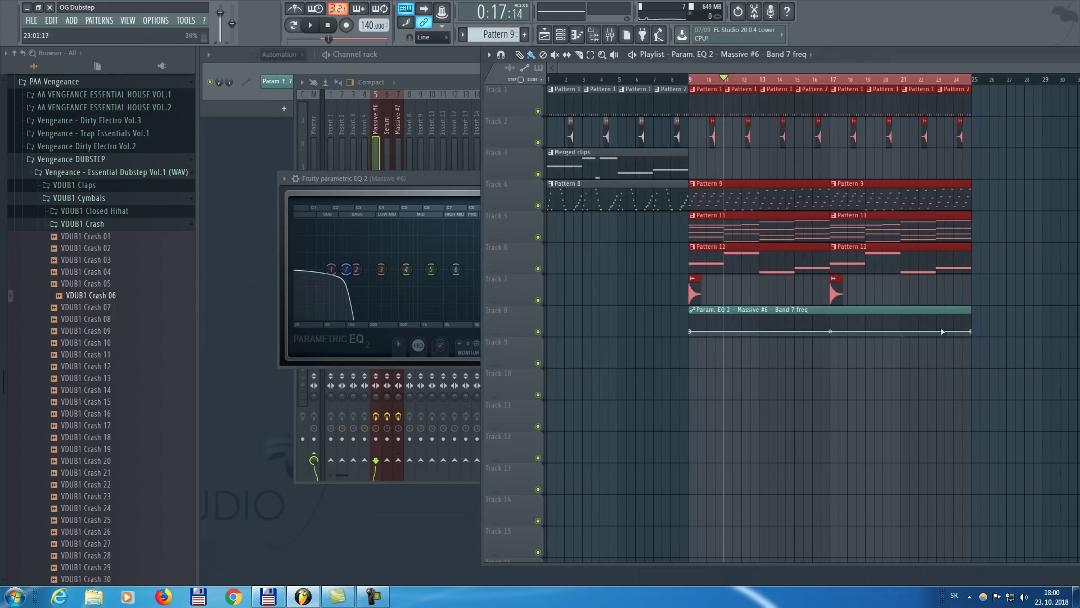
left_click_drag(974, 331, 972, 316)
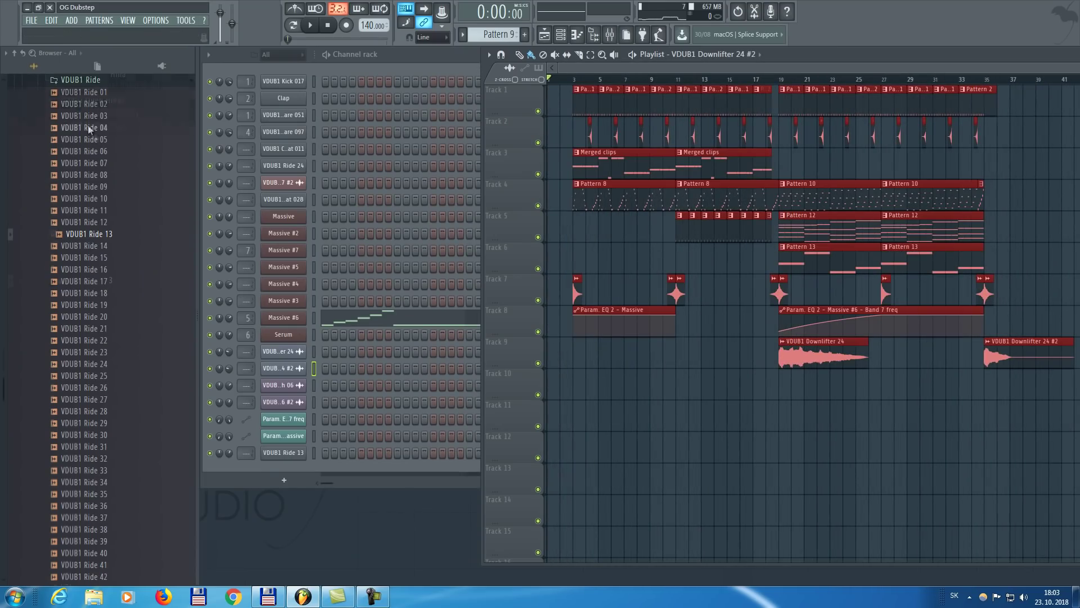
- Collapse the Vengeance sample folders and look through the other sample packs in the browser
scroll(90, 135, "up", 7)
left_click(103, 328)
left_click(71, 254)
scroll(101, 293, "down", 2)
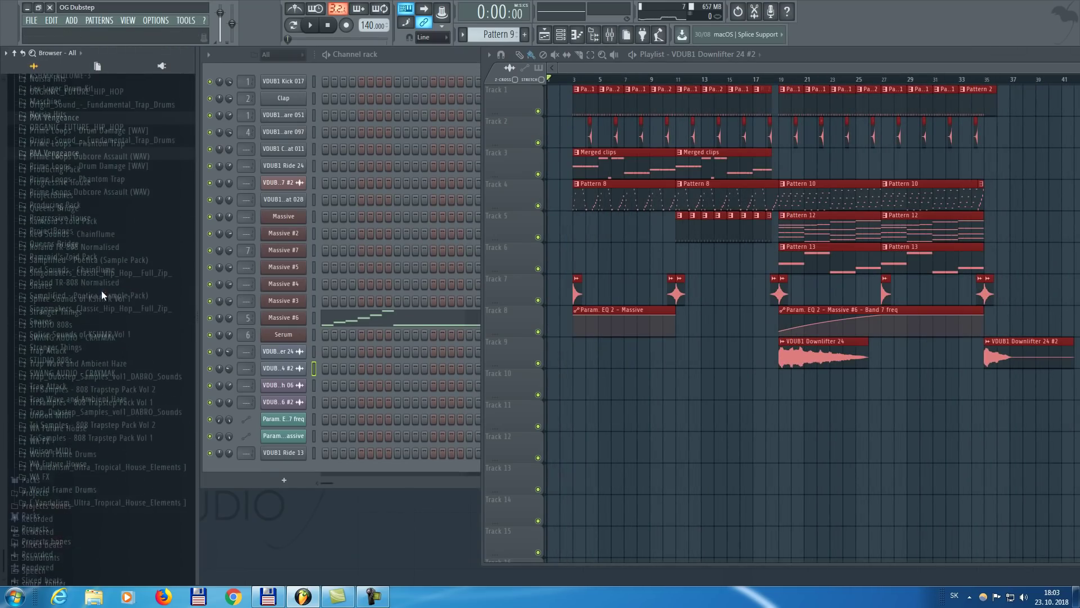
scroll(103, 294, "down", 4)
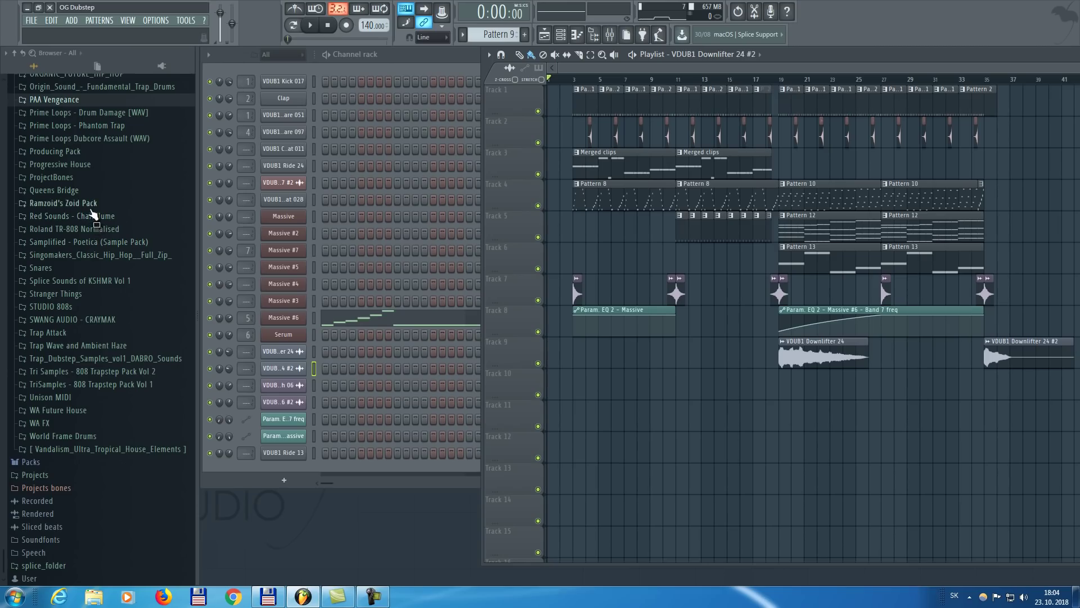
left_click(71, 21)
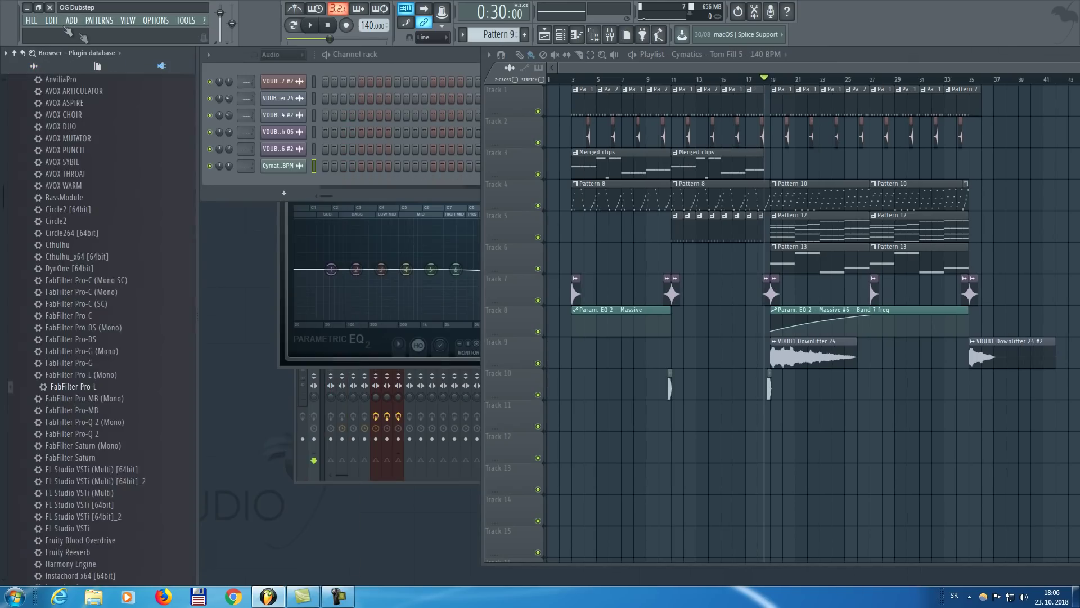
left_click(71, 21)
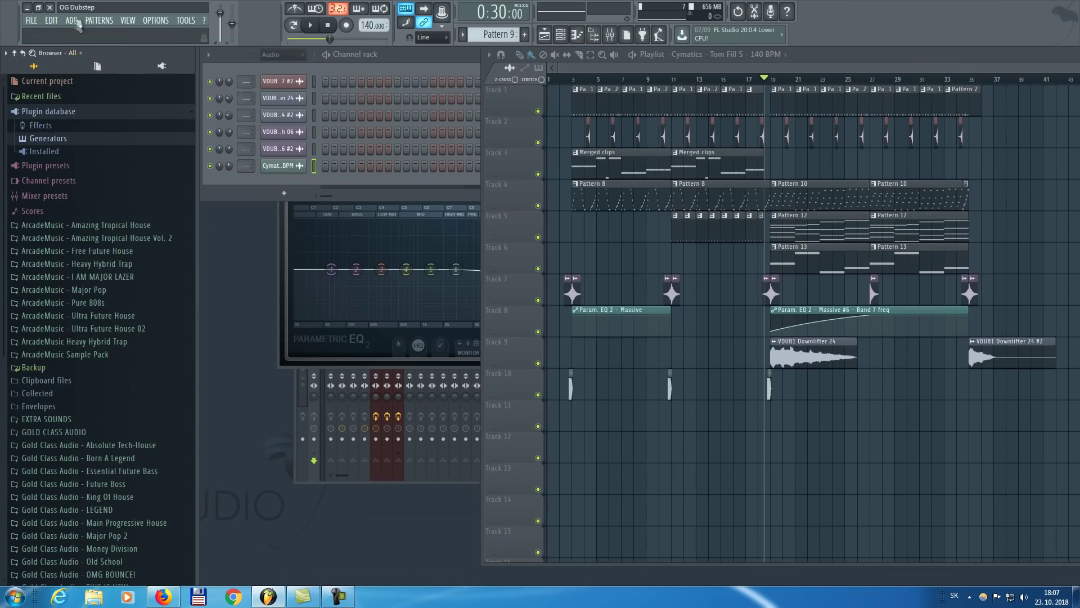
left_click(72, 20)
left_click(87, 41)
key("Escape")
- Add a speech preset from the Speech folder to the channel rack, set its text to "Yes Oh my God" and preview it
scroll(56, 349, "down", 6)
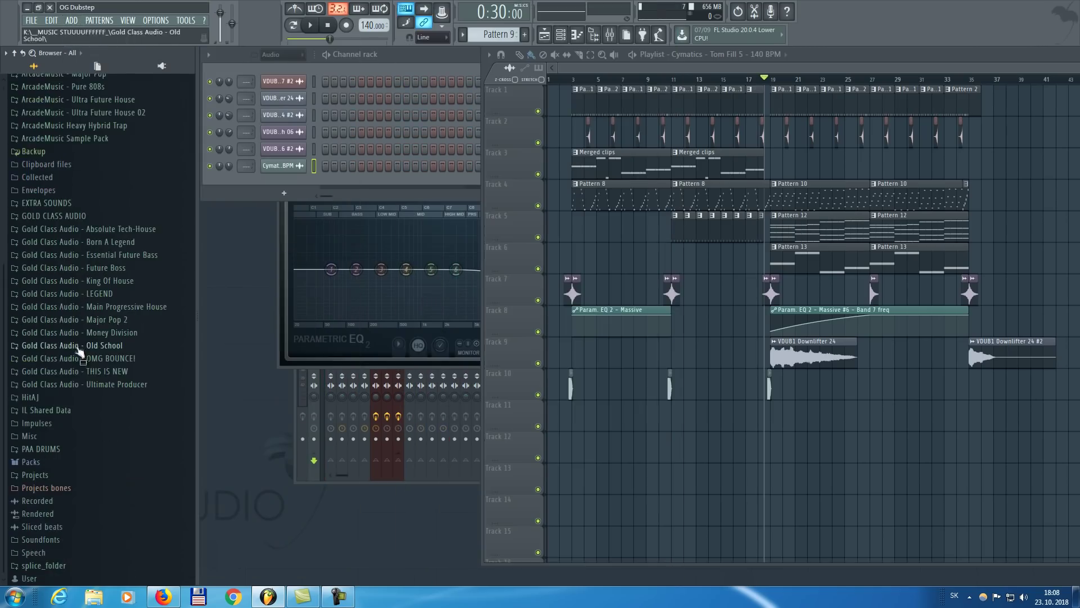
left_click(52, 554)
left_click_drag(40, 328, 291, 181)
type("Yes Oh my God")
left_click(659, 228)
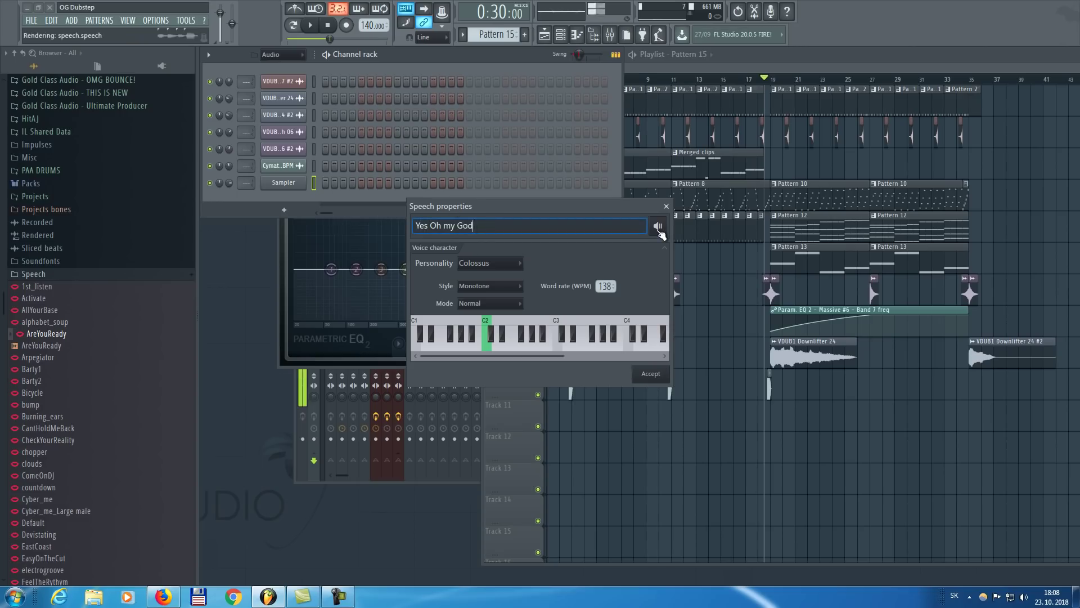
- Change the speech voice's personality to Large male and accept the speech properties
left_click(501, 263)
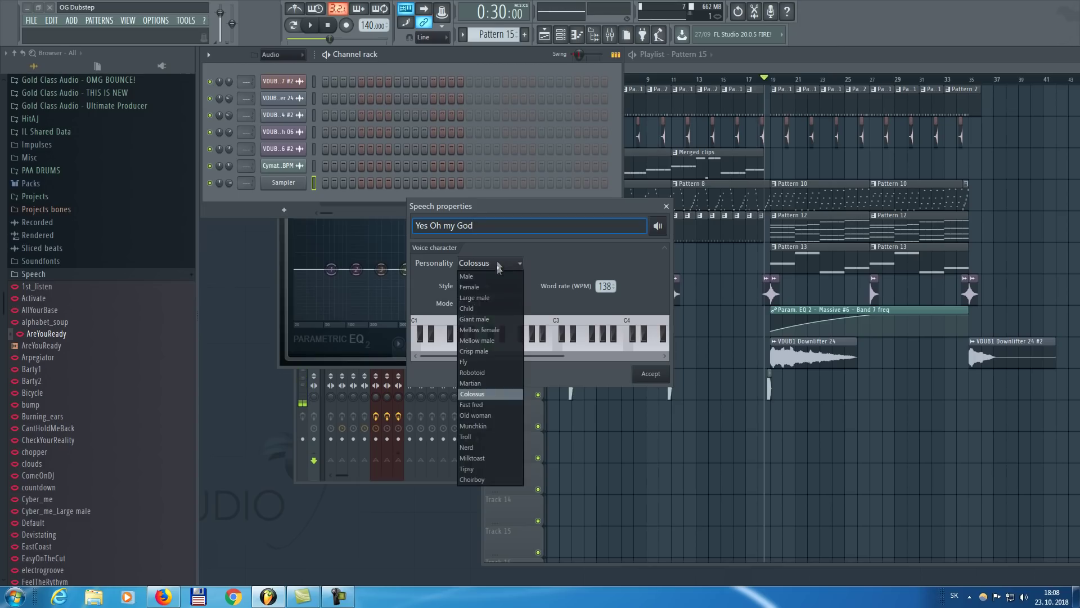
left_click(481, 298)
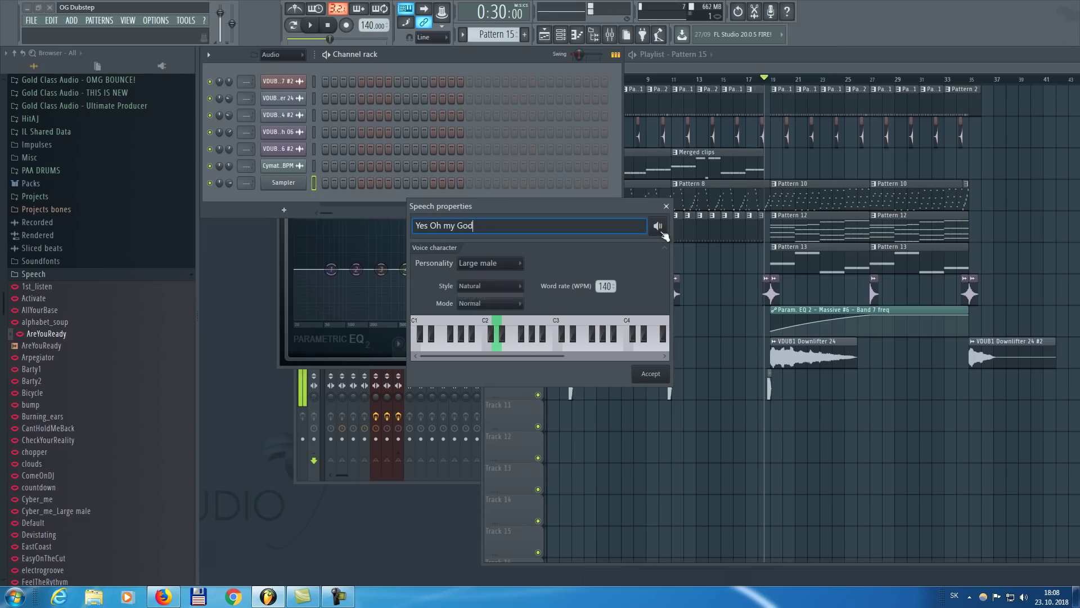
key("Return")
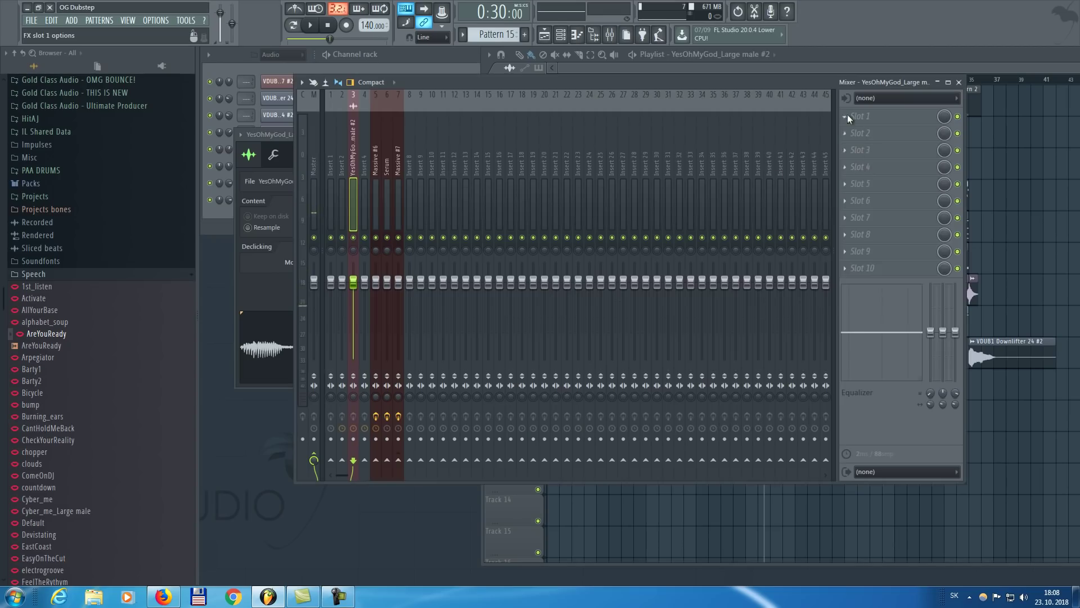
- Load Soundgoodizer in slot 1 and Vocodex in slot 2 of the speech sample's mixer track
left_click(847, 113)
left_click(703, 394)
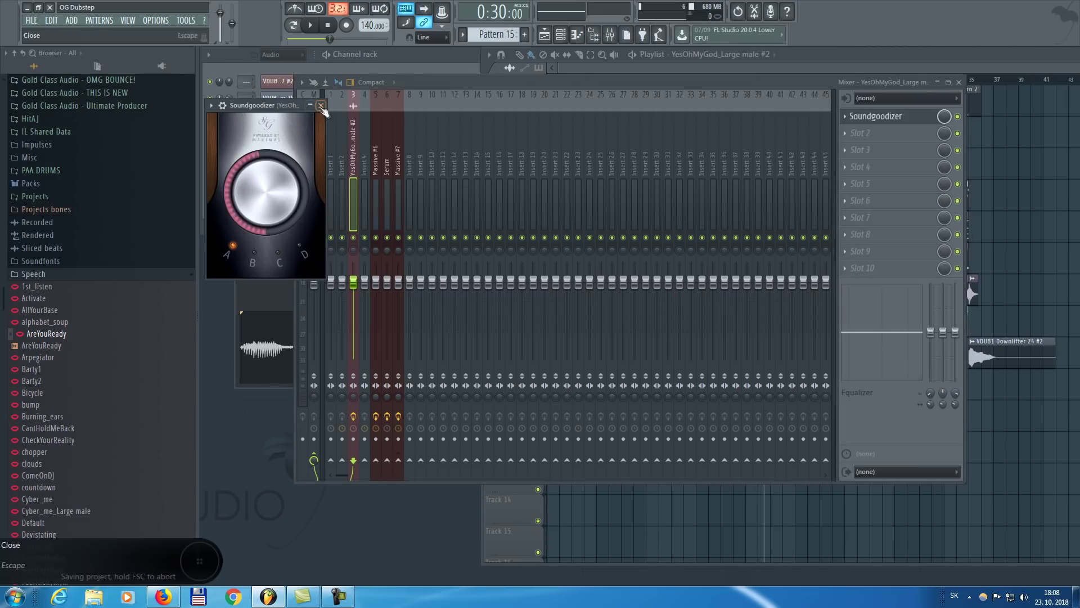
left_click(847, 133)
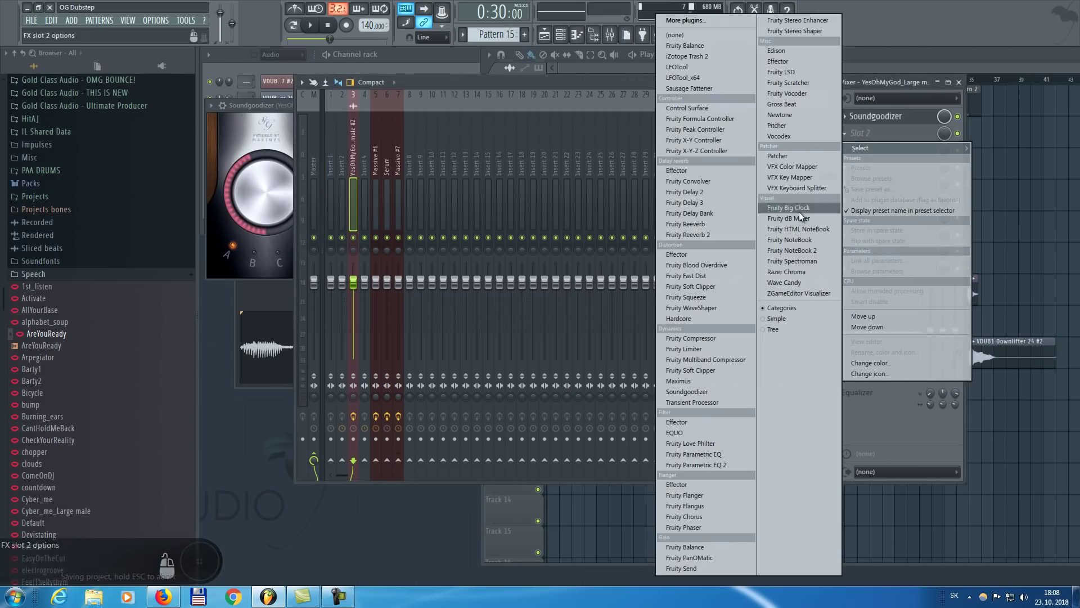
left_click(787, 137)
- Choose the Backing voices preset in Vocodex and play the vocal through it
left_click(226, 119)
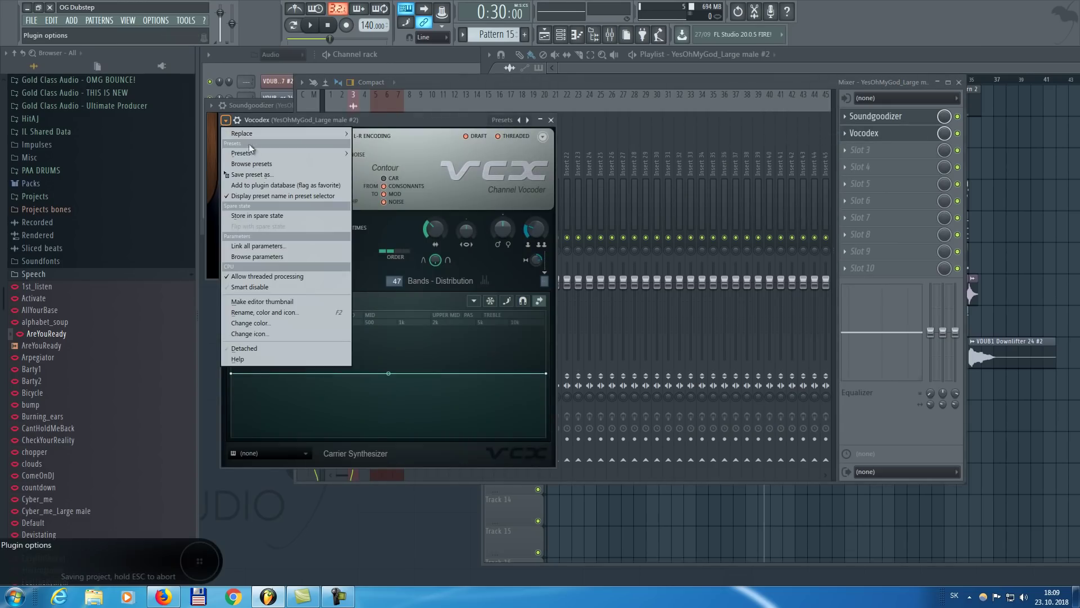
key("Escape")
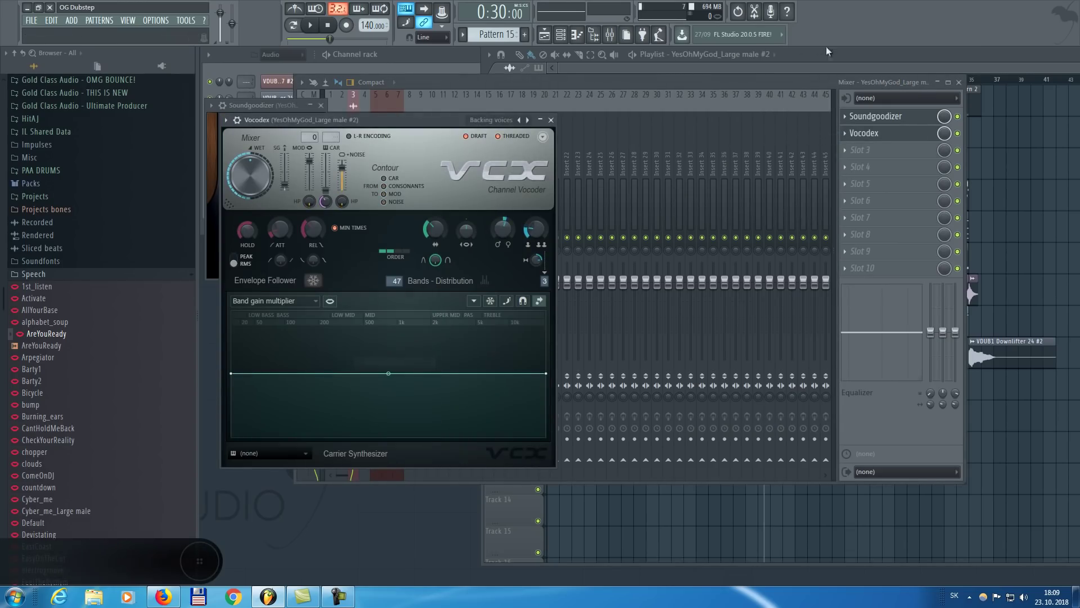
left_click(538, 97)
key("space")
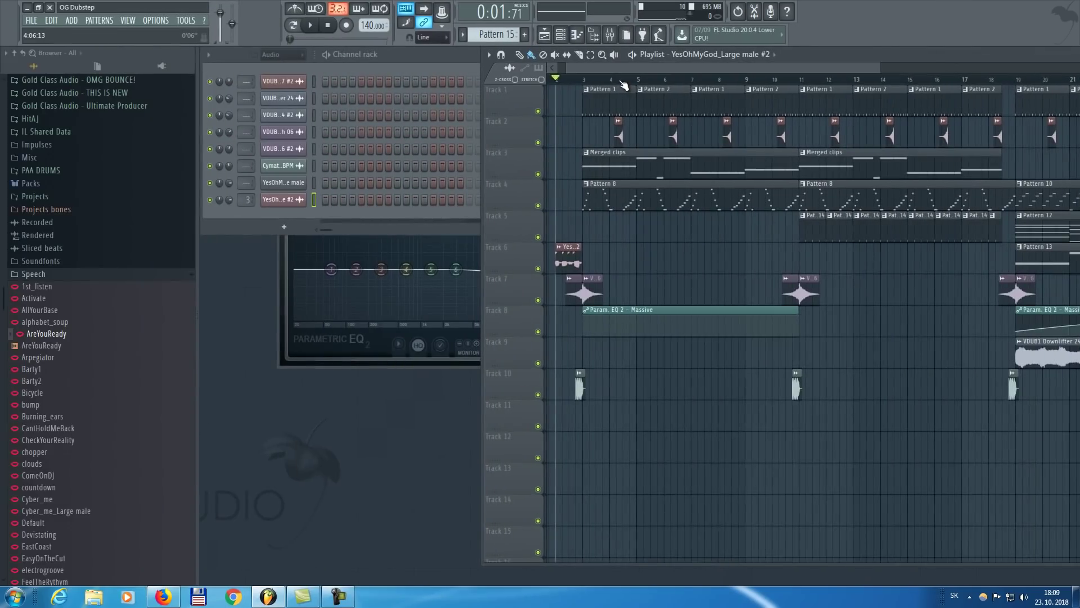
scroll(623, 84, "down", 1)
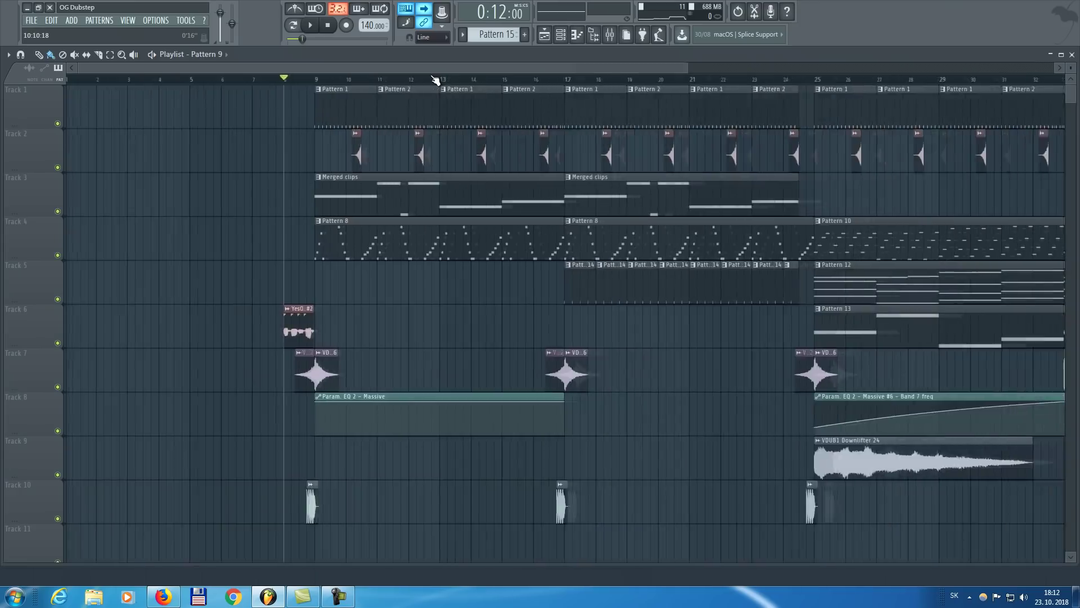
scroll(436, 81, "down", 2)
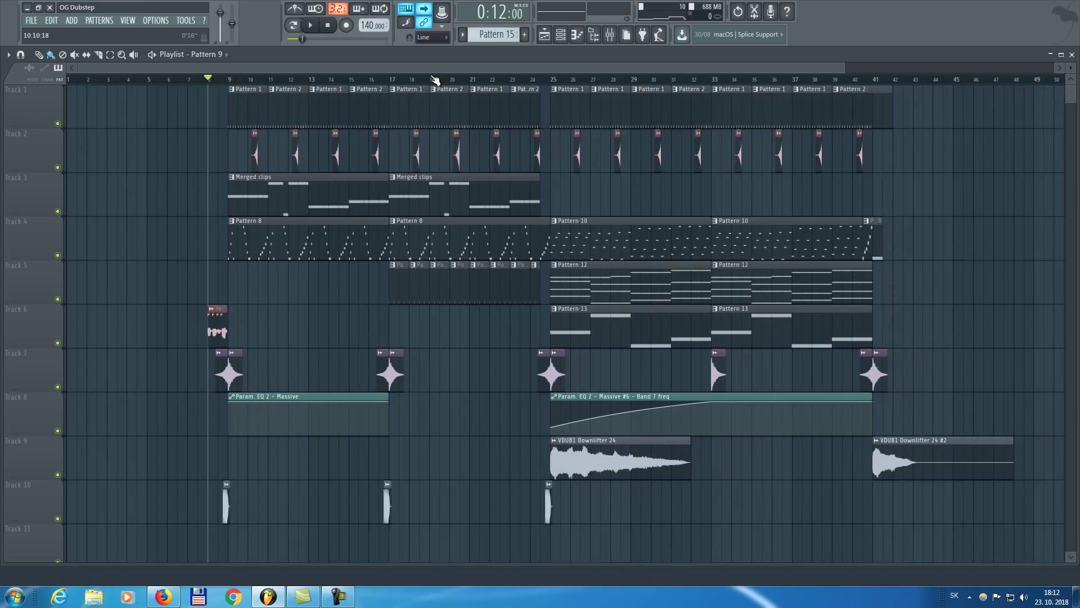